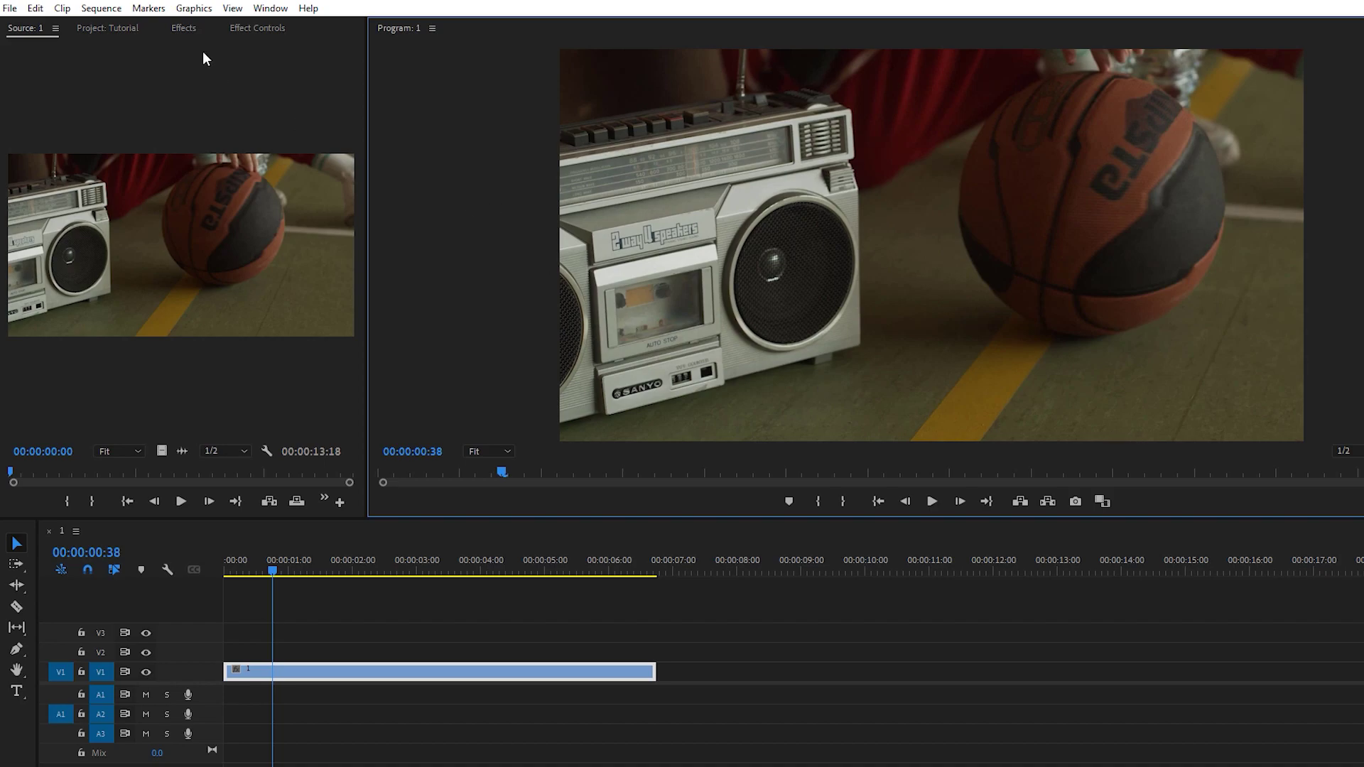
Bring up the Effects panel with its search field ready for typing.
click(184, 27)
click(122, 47)
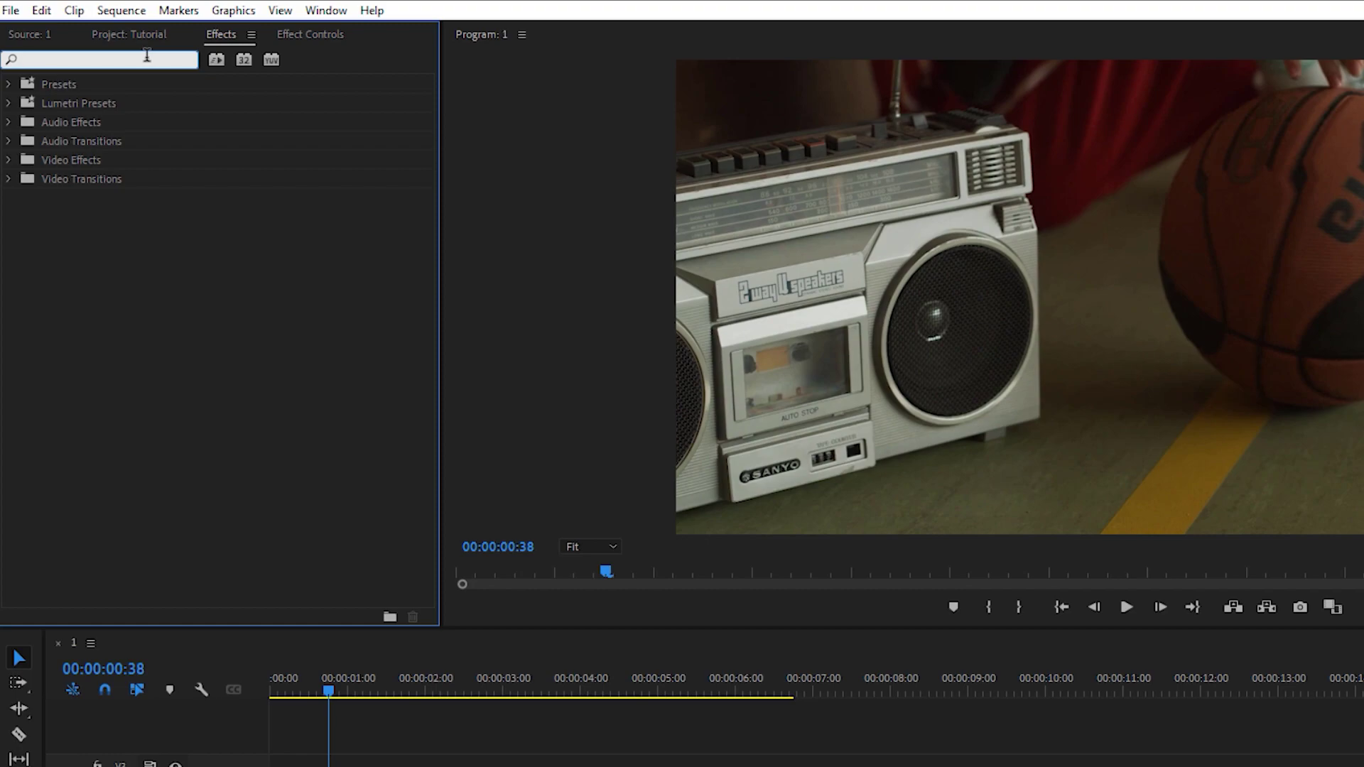
Search 'vr digit' and apply VR Digital Glitch to the boombox clip.
text(vr digit)
click(178, 197)
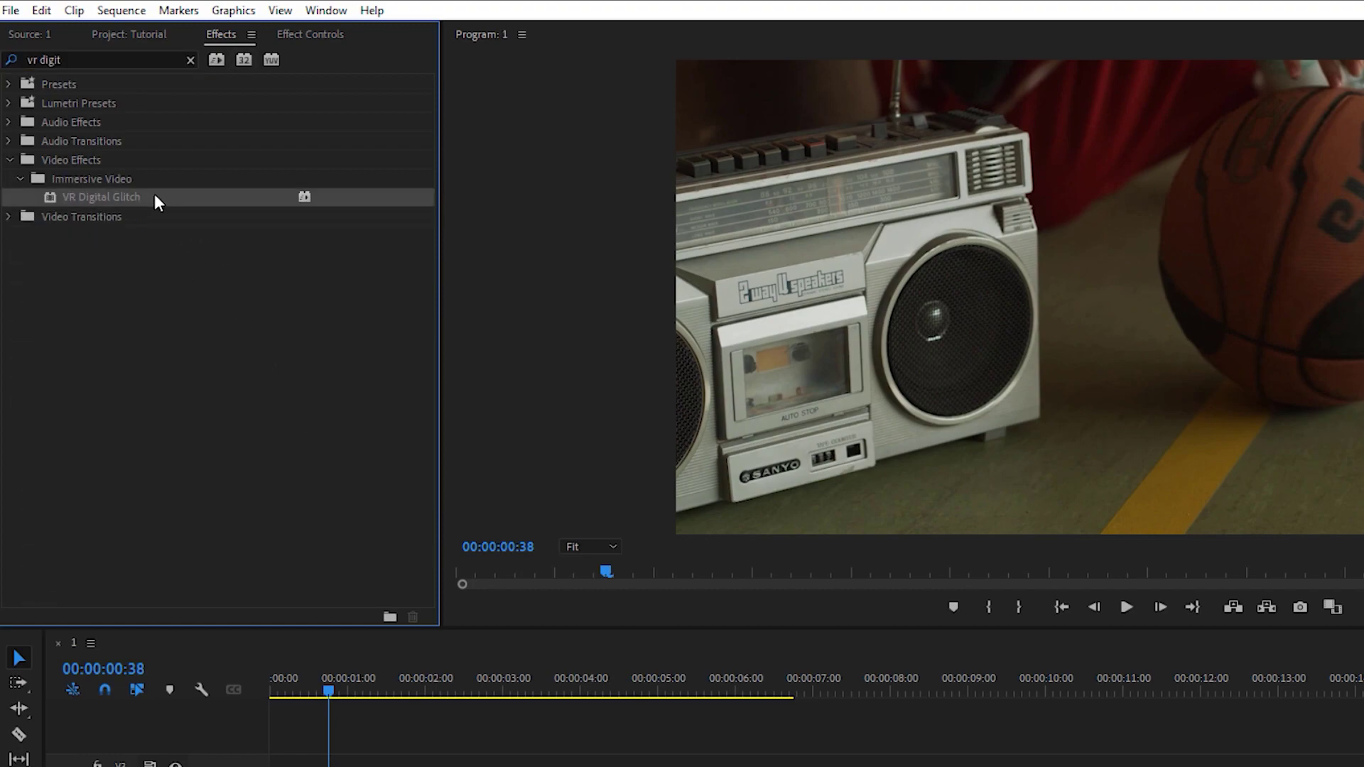
drag(122, 197, 913, 441)
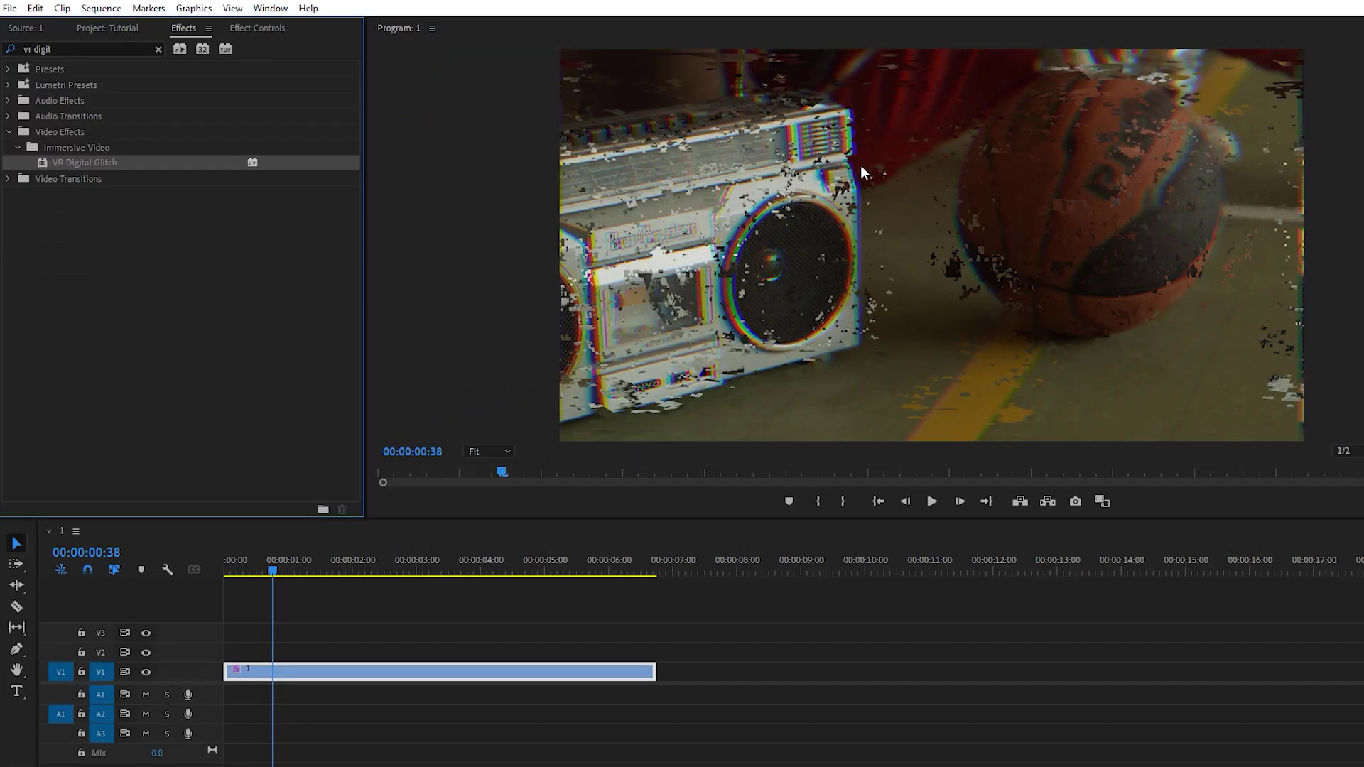
Search 'dir' and apply Directional Blur to the V1 clip.
click(158, 48)
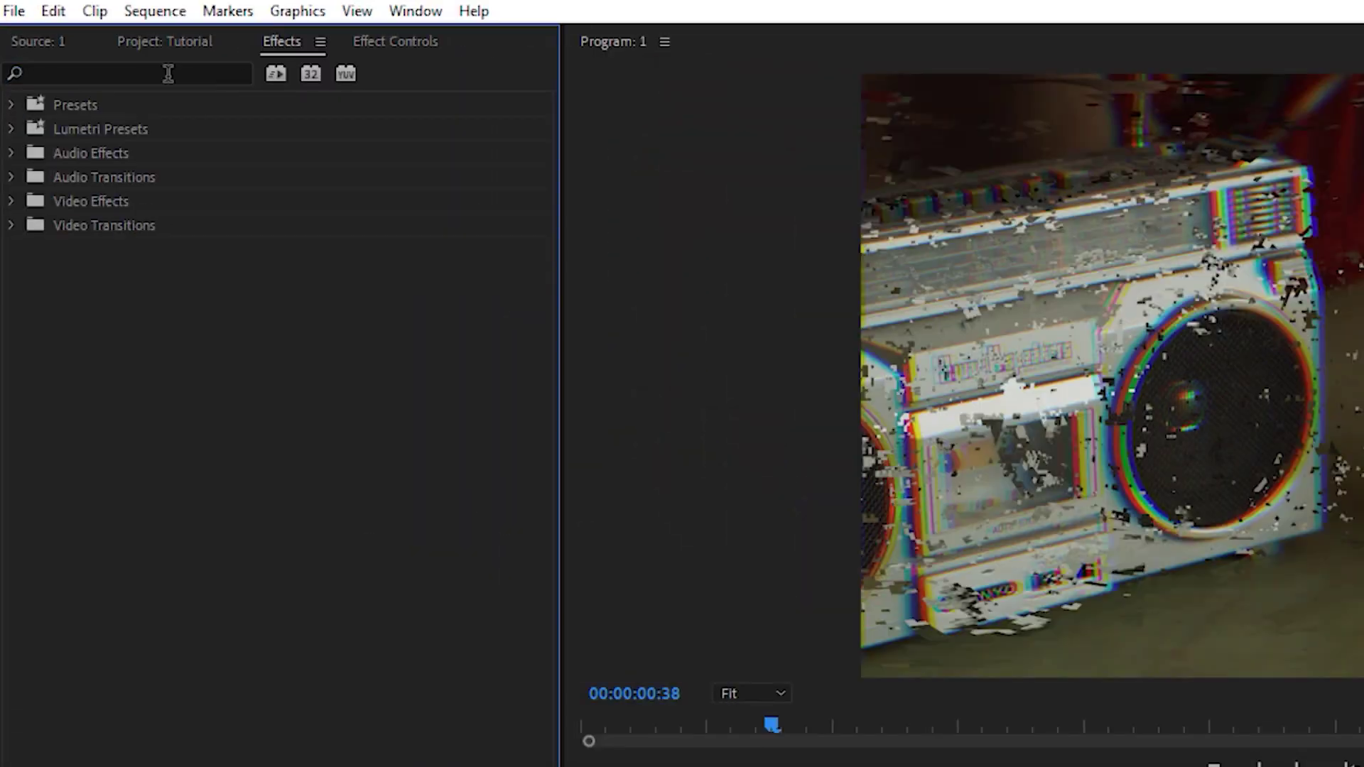
click(110, 49)
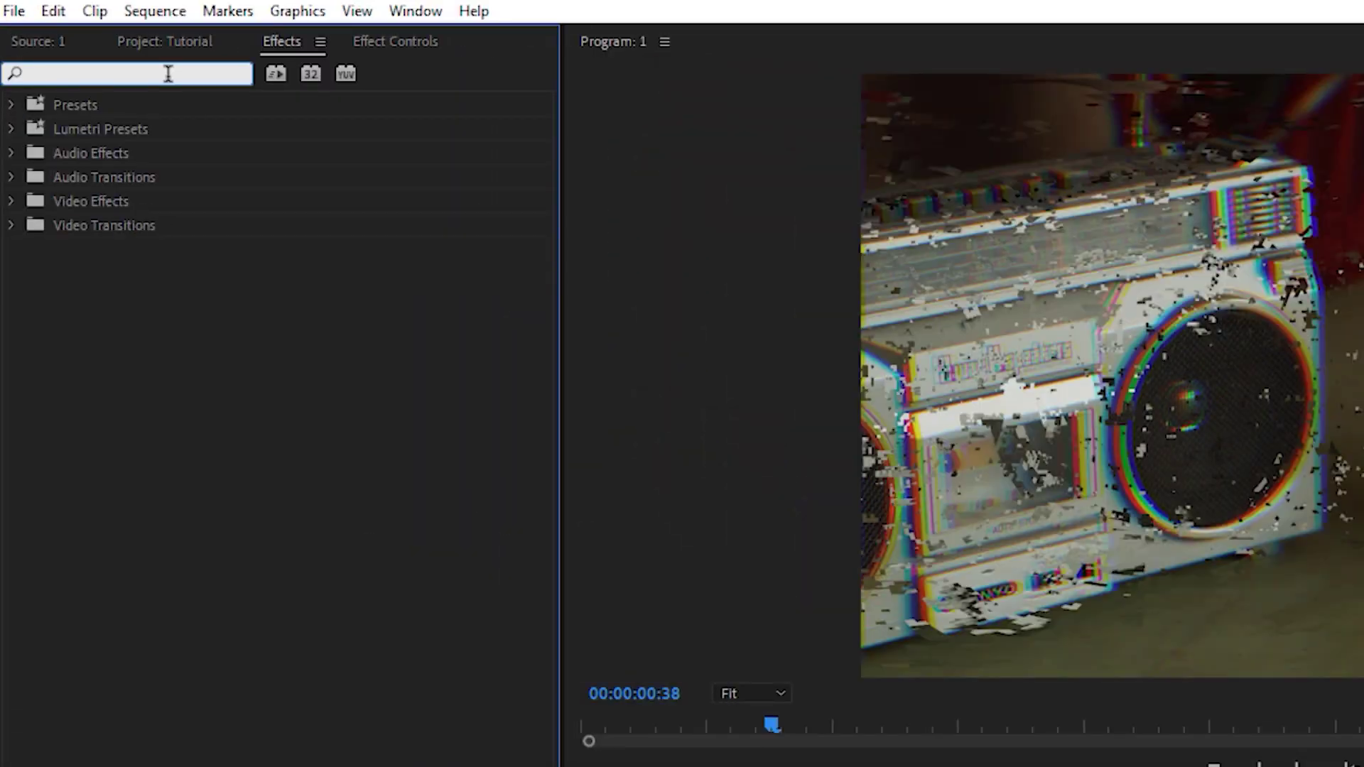
text(dire)
drag(177, 250, 892, 648)
click(257, 30)
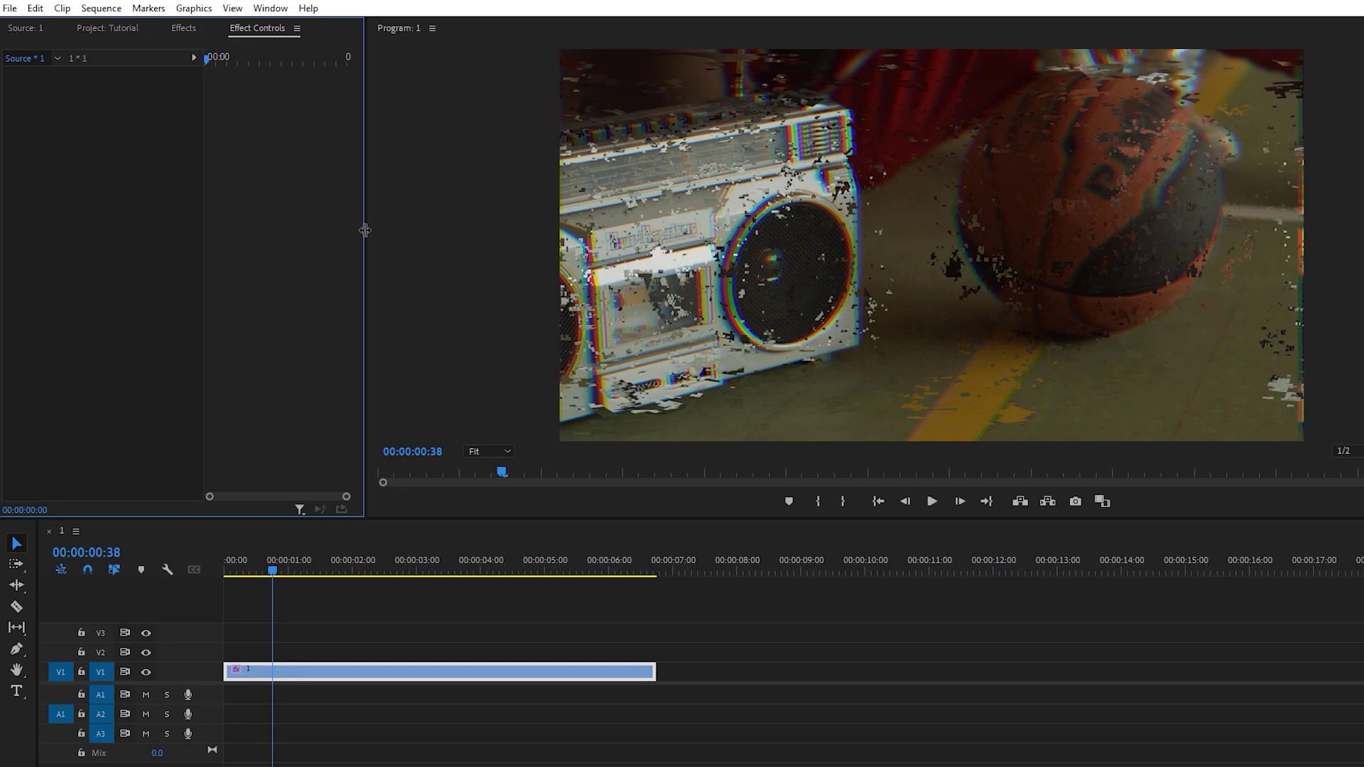
In Effect Controls, expand VR Digital Glitch's Distortion group and set Distortion Rate to 0.
drag(364, 230, 508, 231)
click(567, 667)
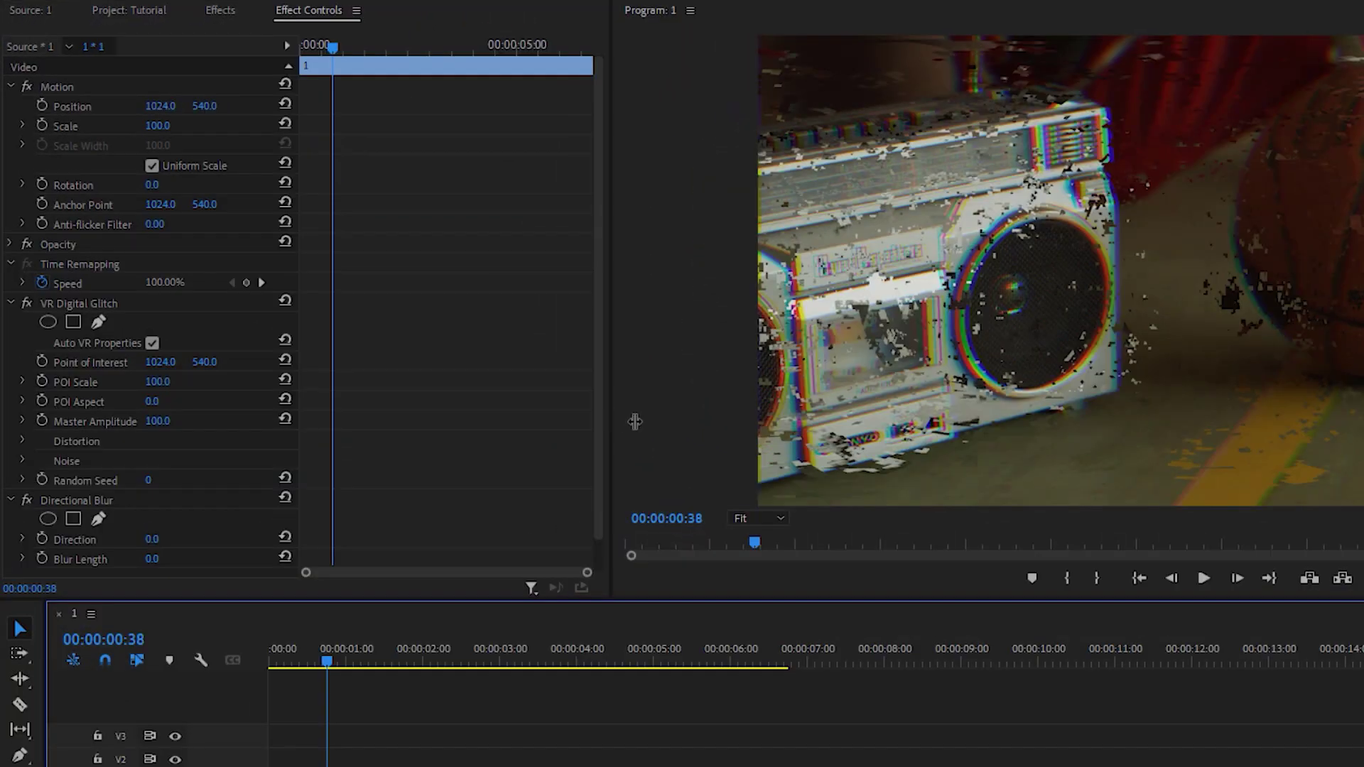
drag(511, 380, 576, 398)
scroll(83, 291, down, 1)
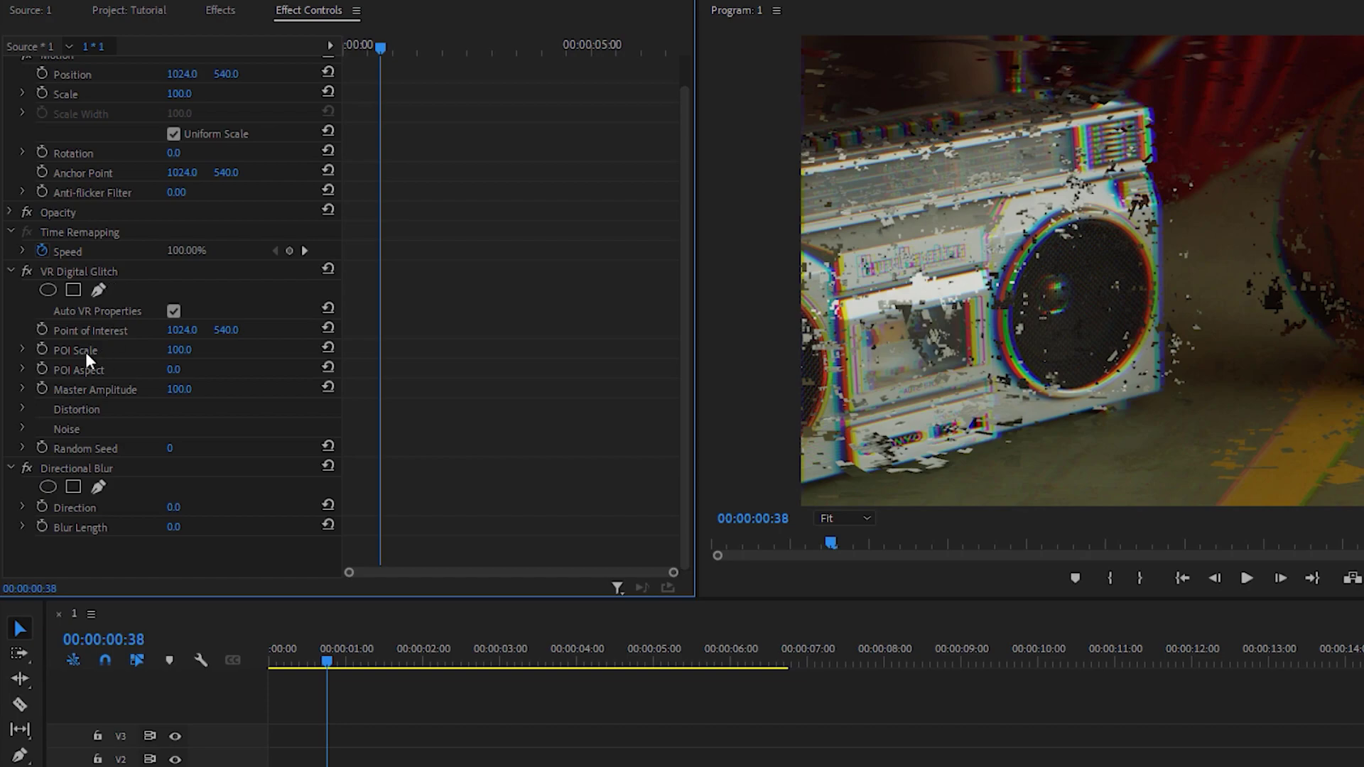
click(22, 410)
scroll(298, 418, down, 3)
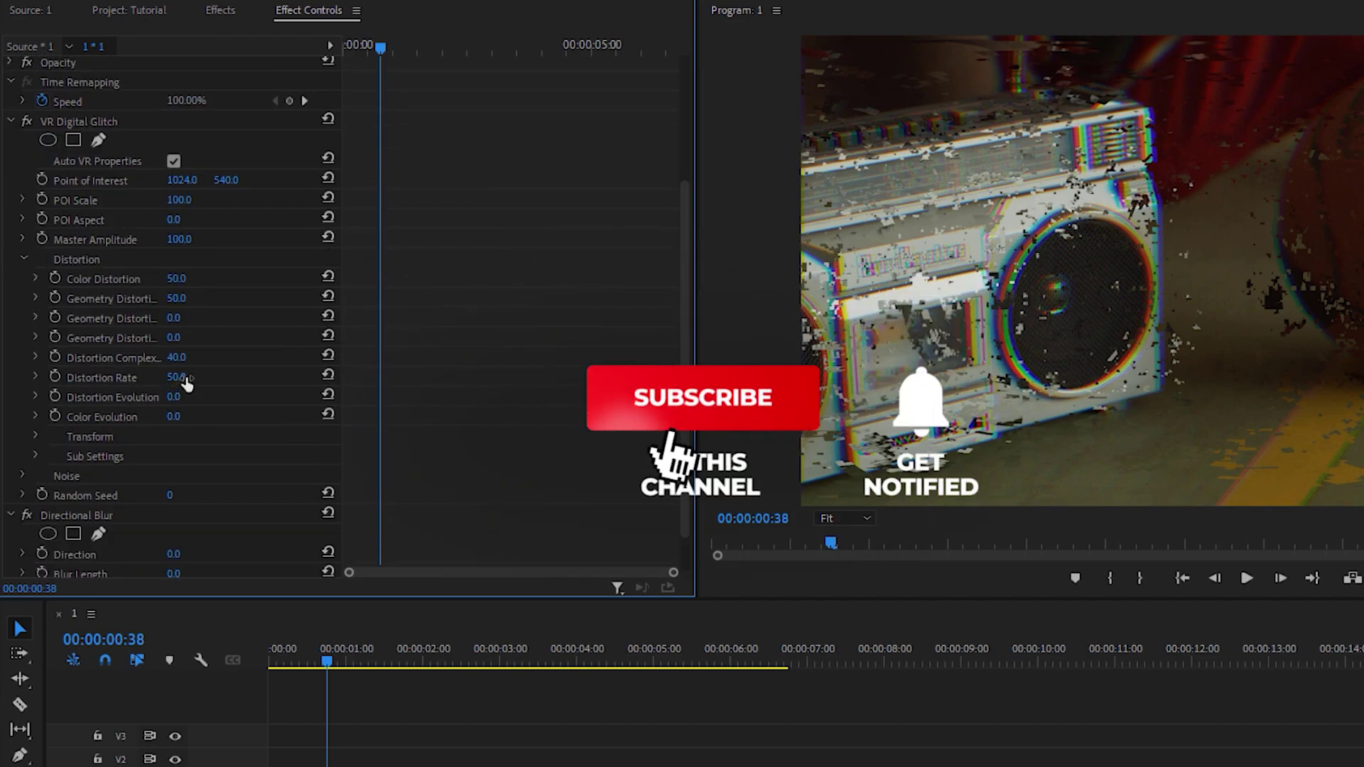
click(186, 384)
text(0)
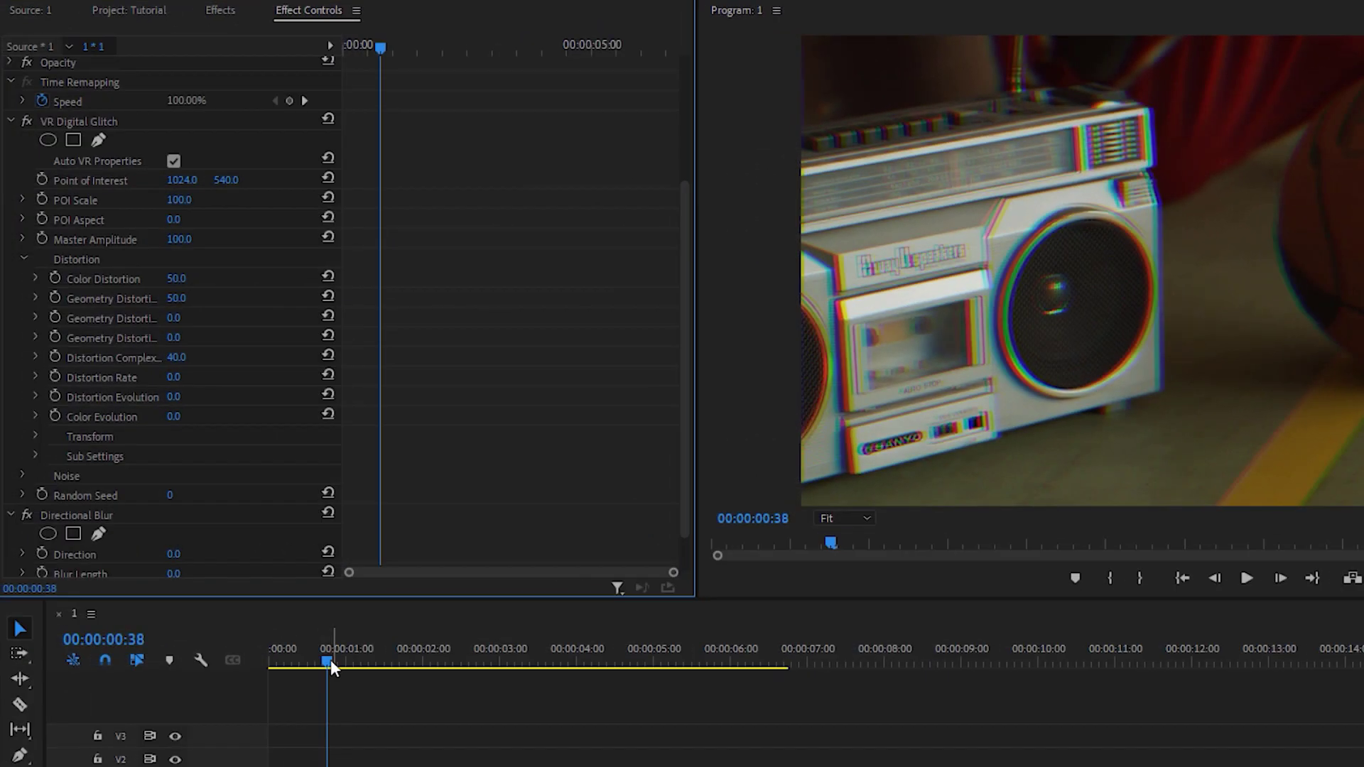
Scrub the timeline playhead back to an earlier frame.
click(52, 667)
drag(307, 664, 312, 660)
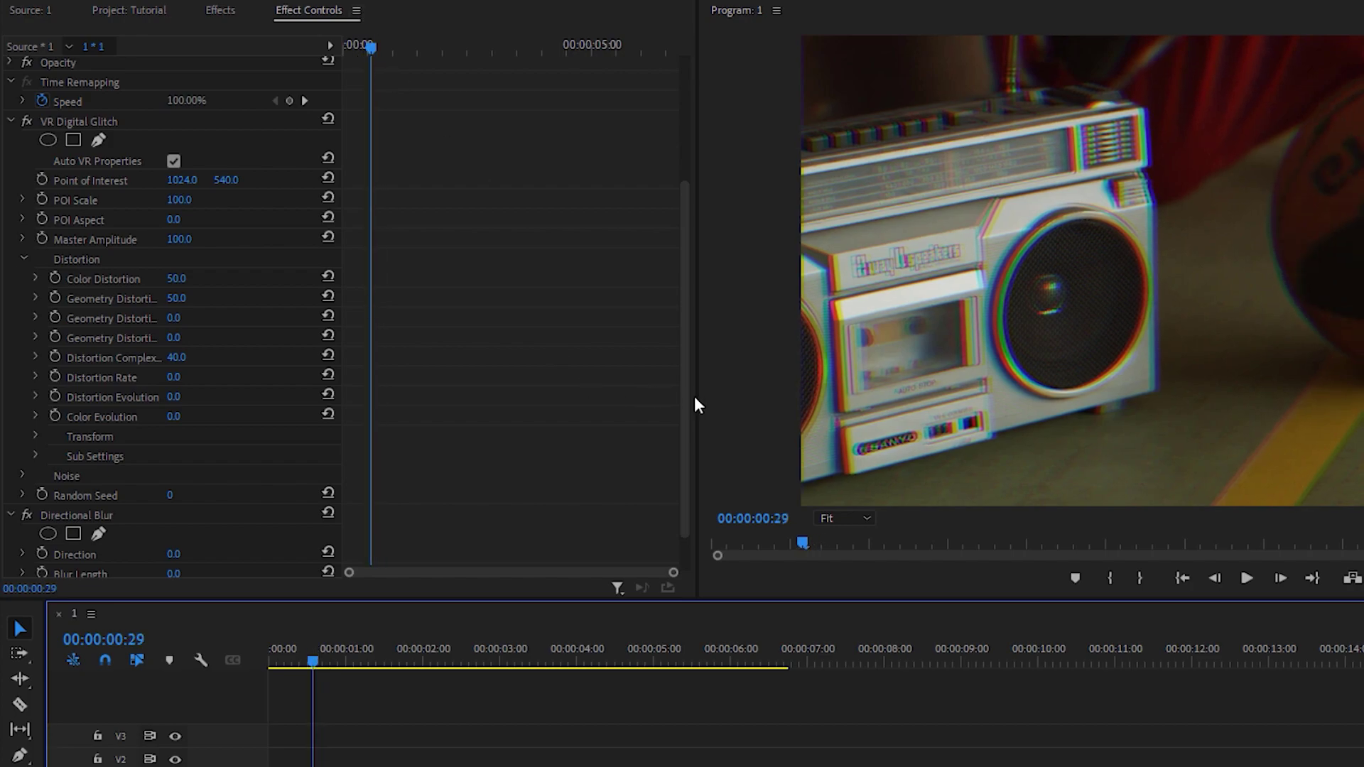
drag(695, 405, 856, 387)
scroll(849, 397, down, 1)
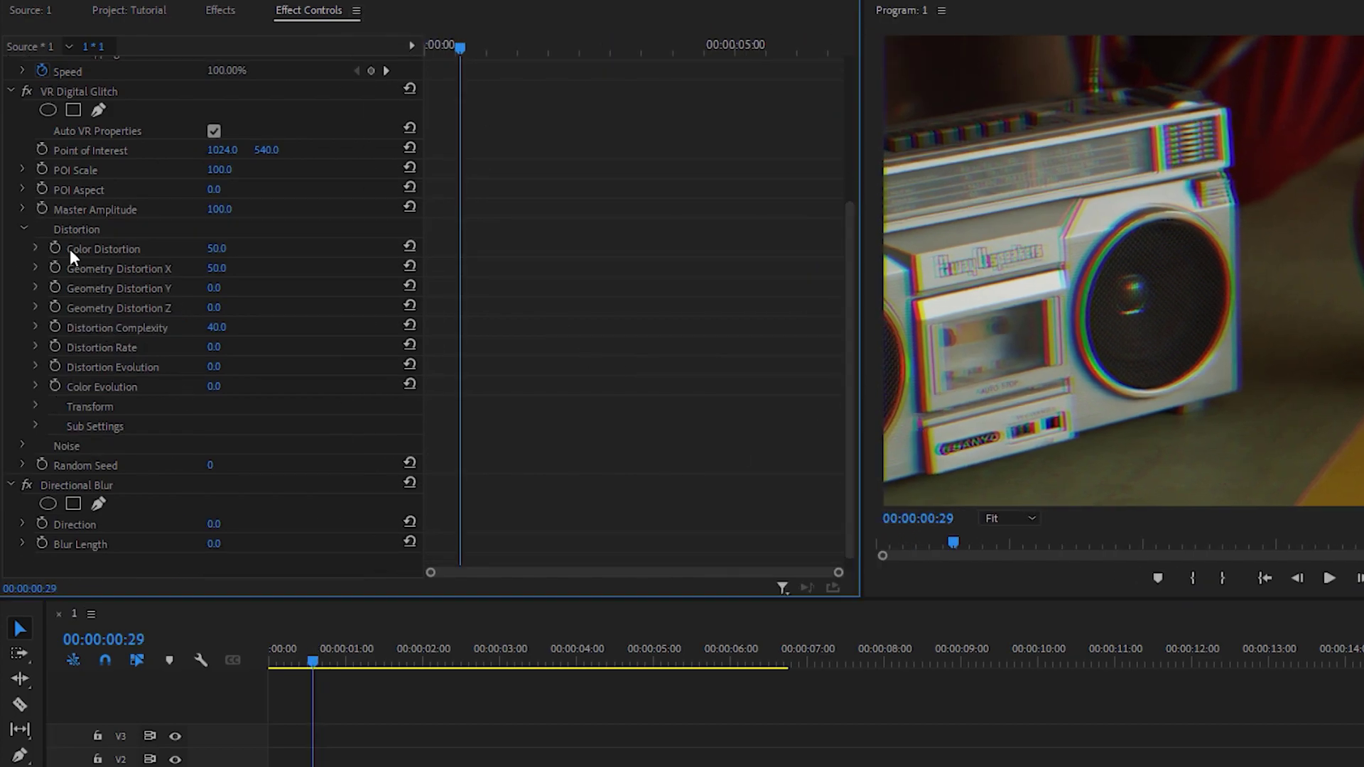
Keyframe Master Amplitude at 0, then add a 100 keyframe three frames later.
click(43, 207)
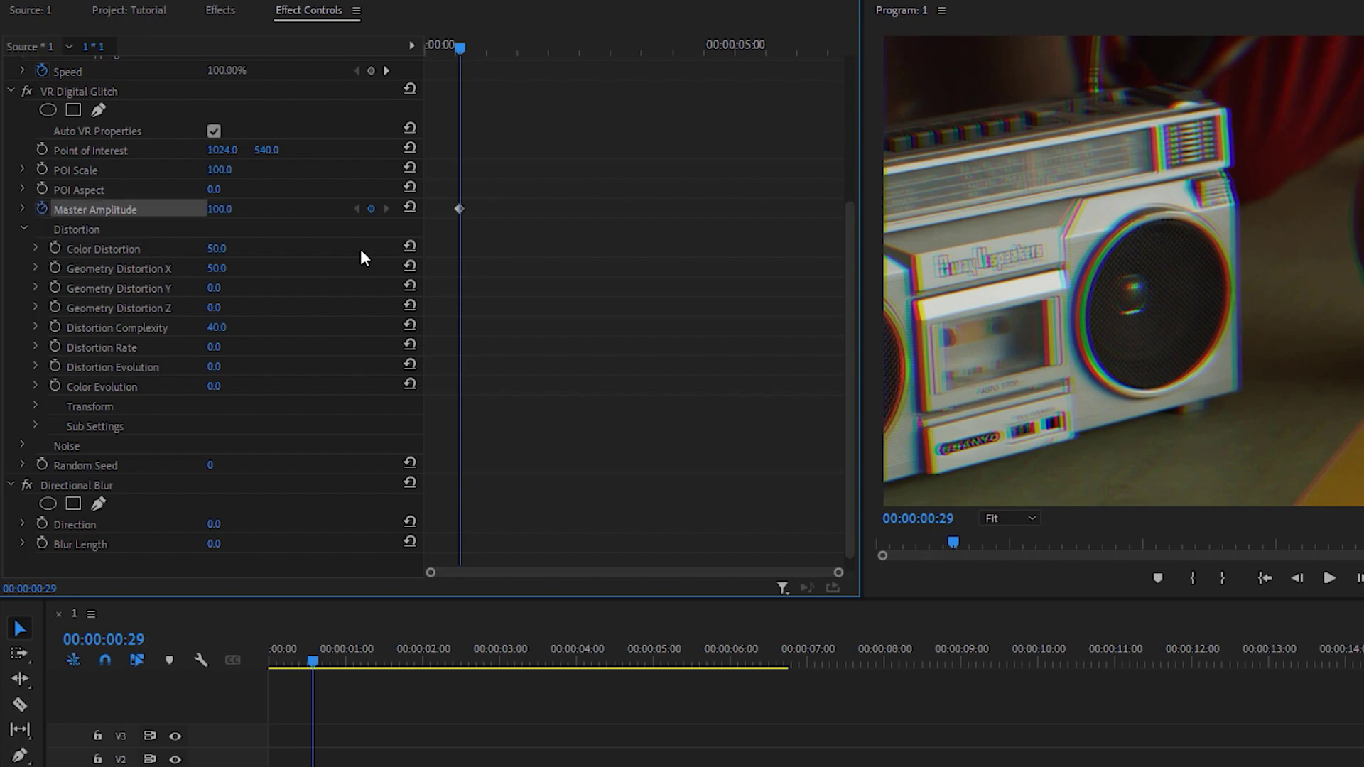
click(232, 215)
key(Return)
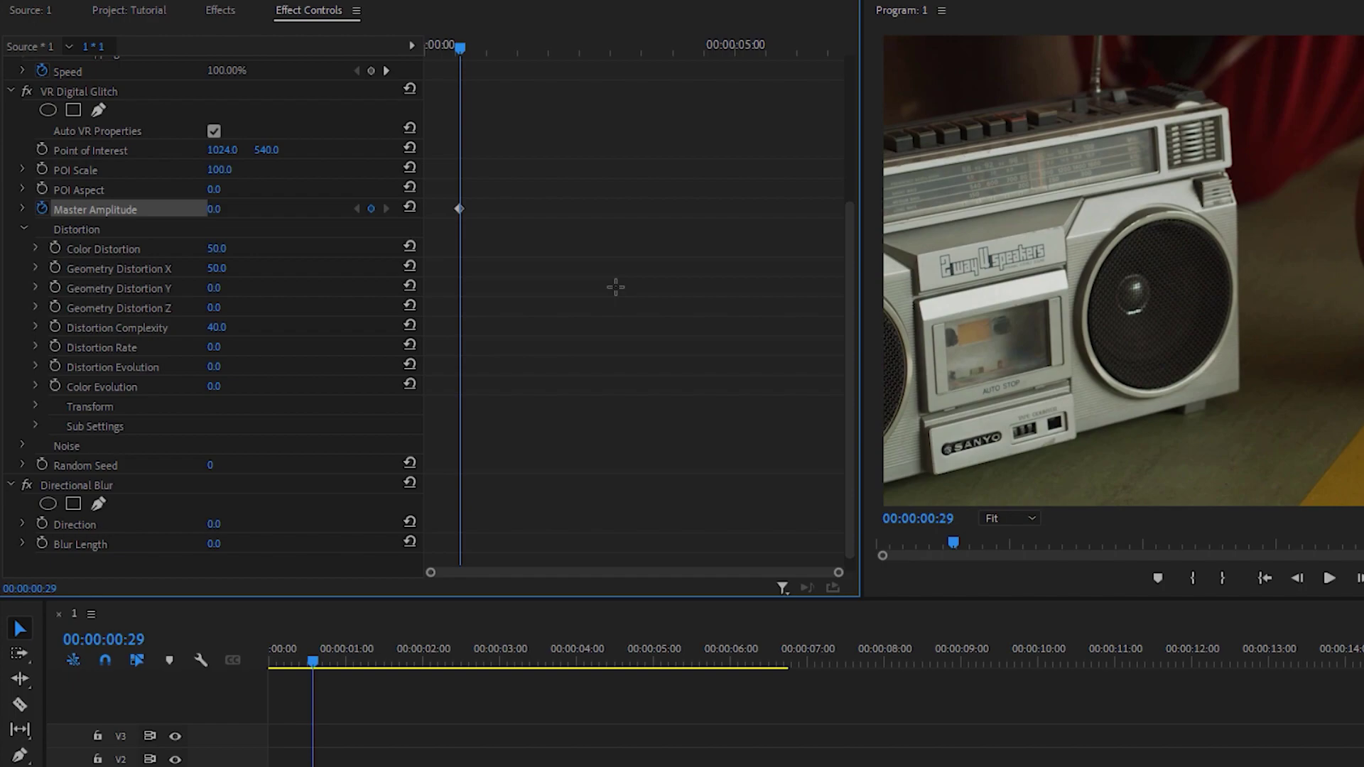
key(Right)
key(Right)
key(Right)
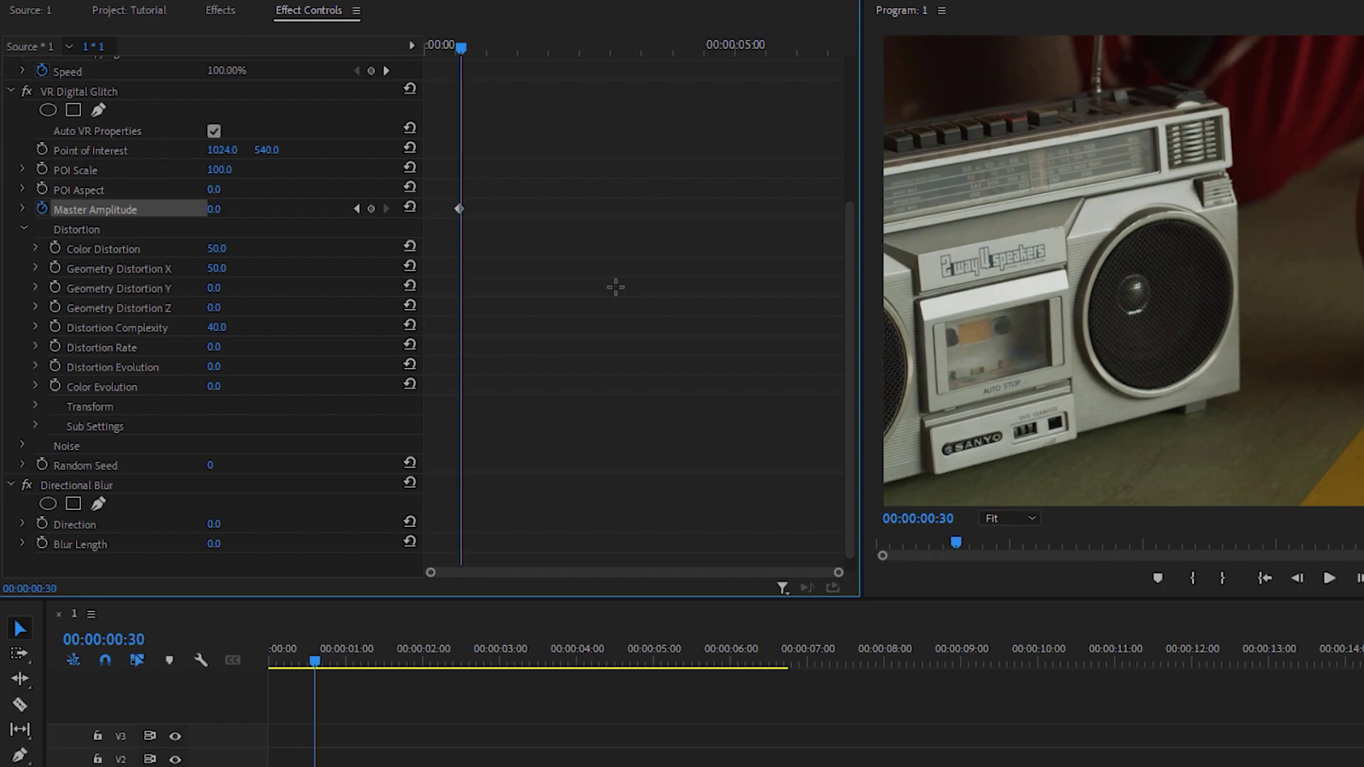
drag(836, 574, 637, 572)
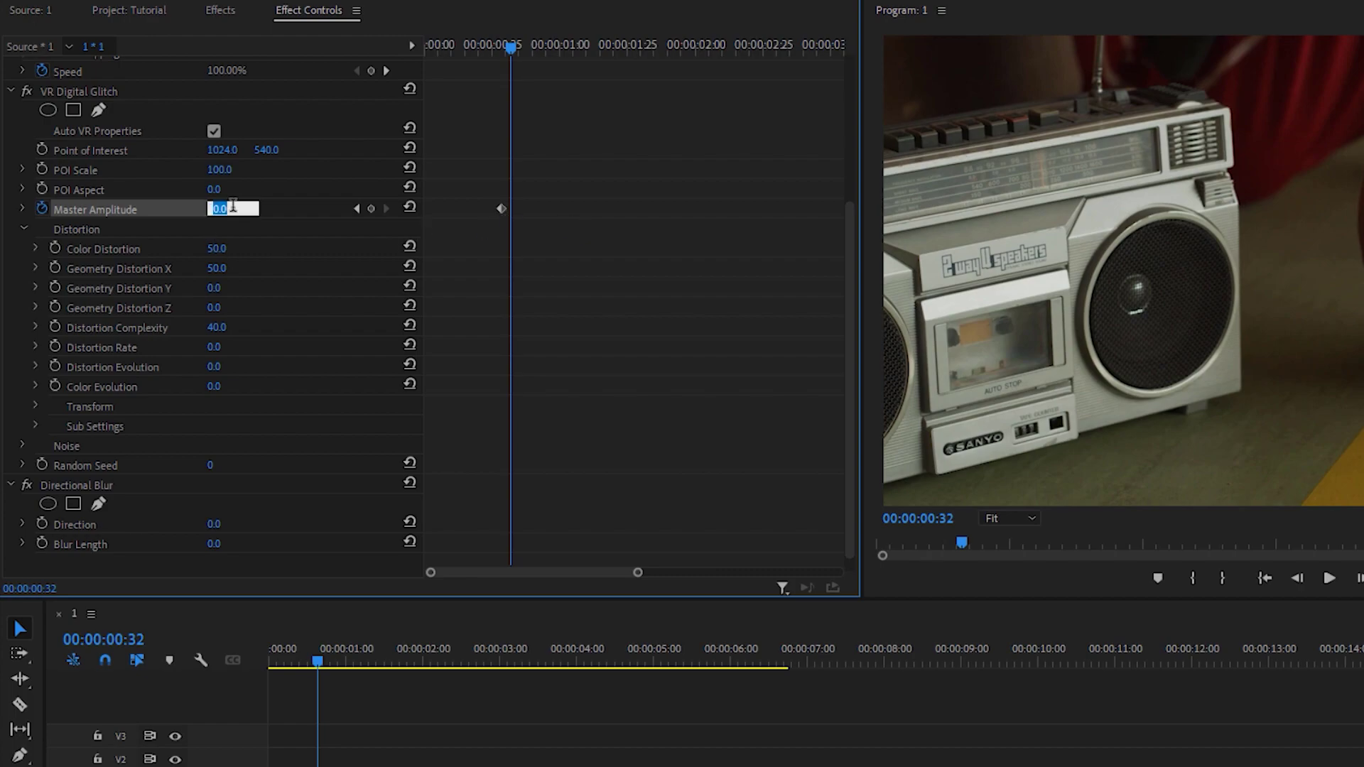
click(233, 205)
text(100)
key(Return)
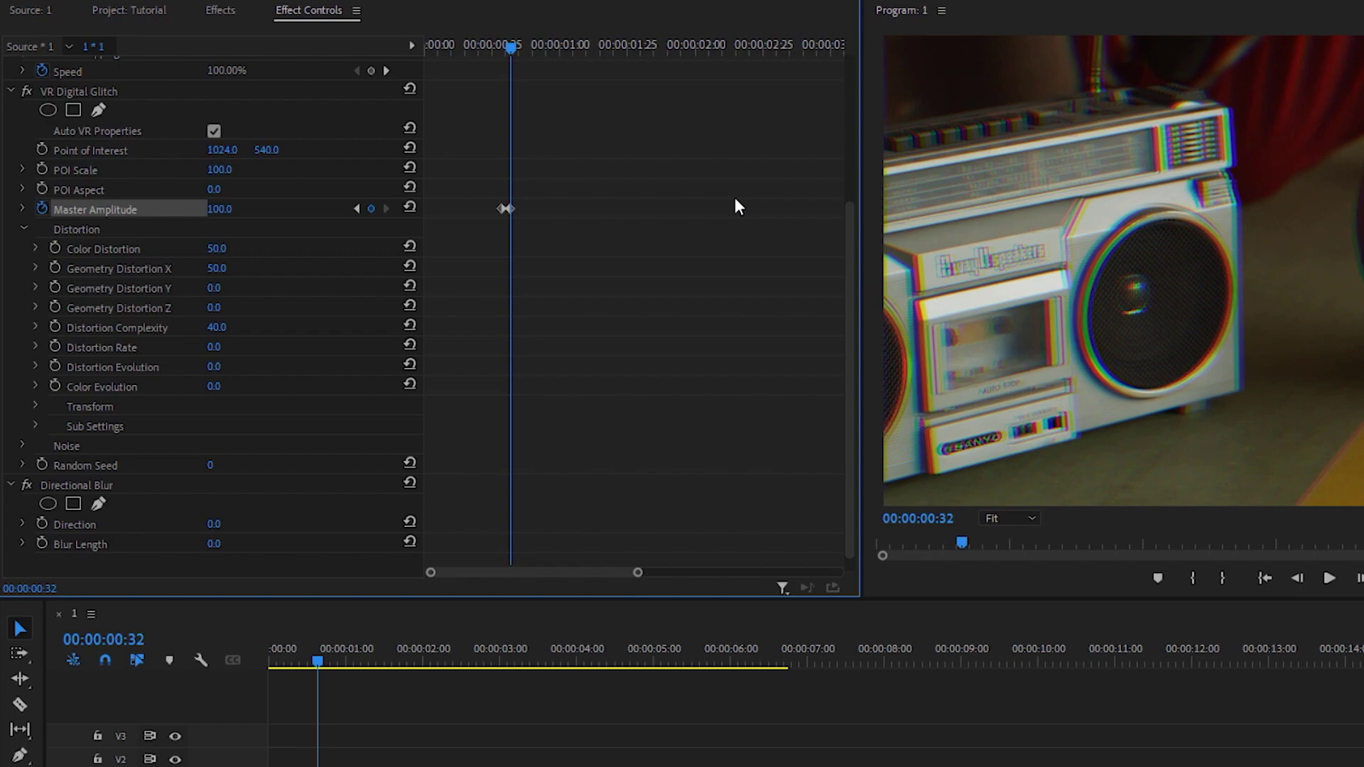
Add further Master Amplitude keyframes alternating 0, 100, 0 at three-to-four-frame steps.
key(Right)
key(Right)
key(Right)
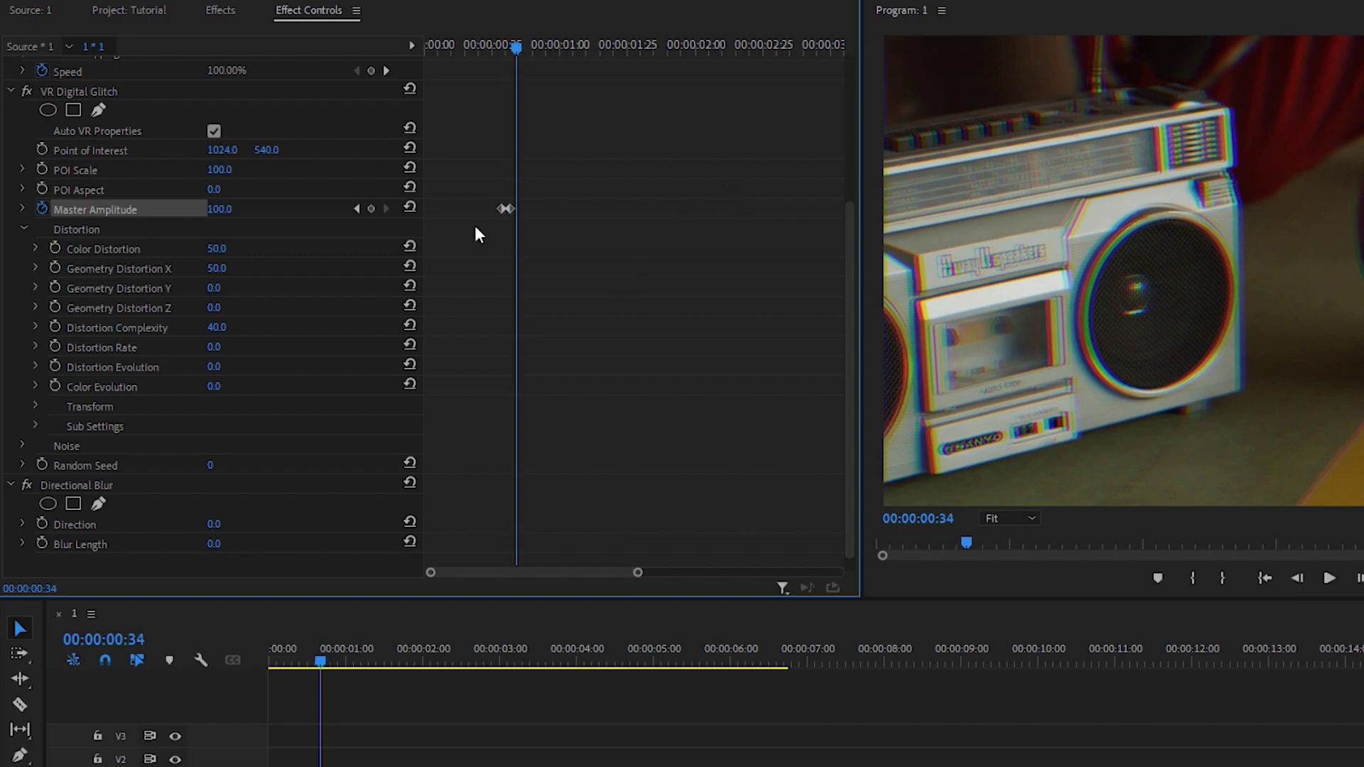
click(222, 208)
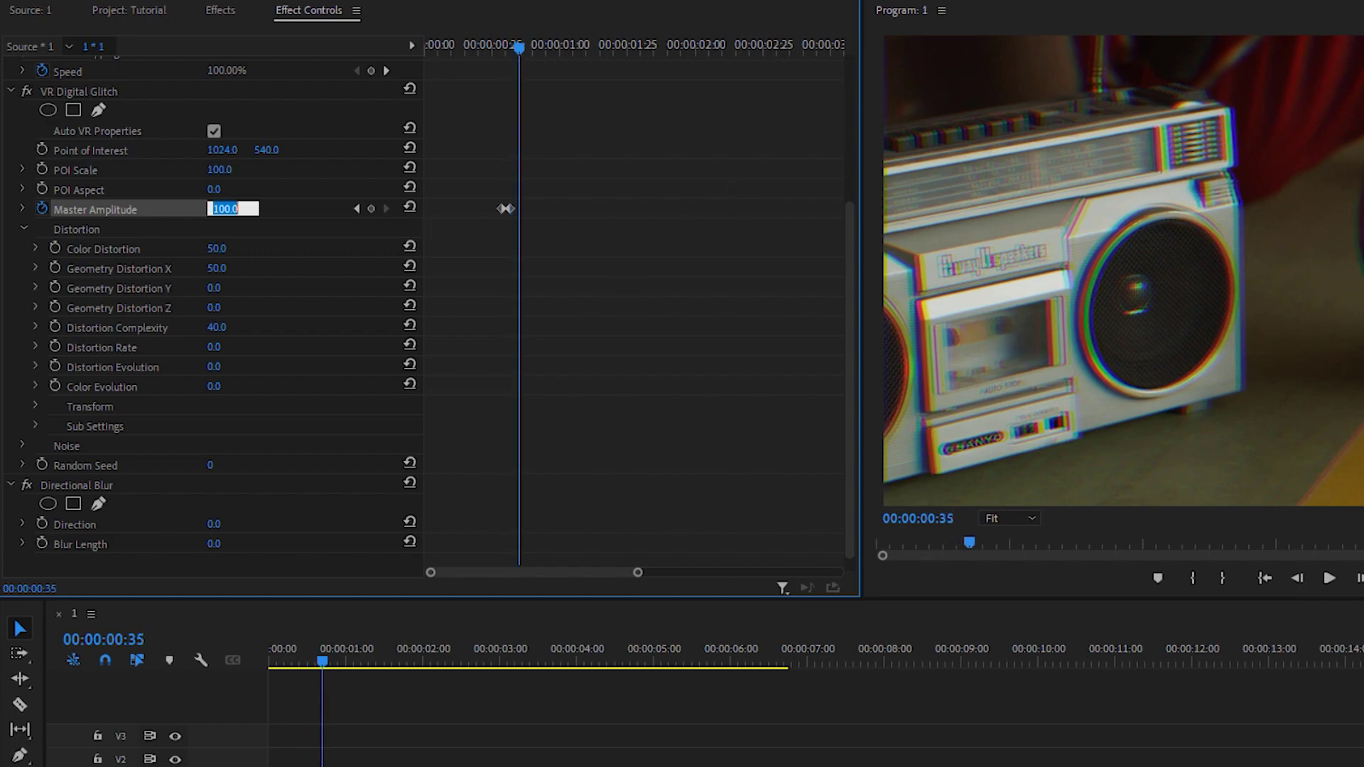
key(Return)
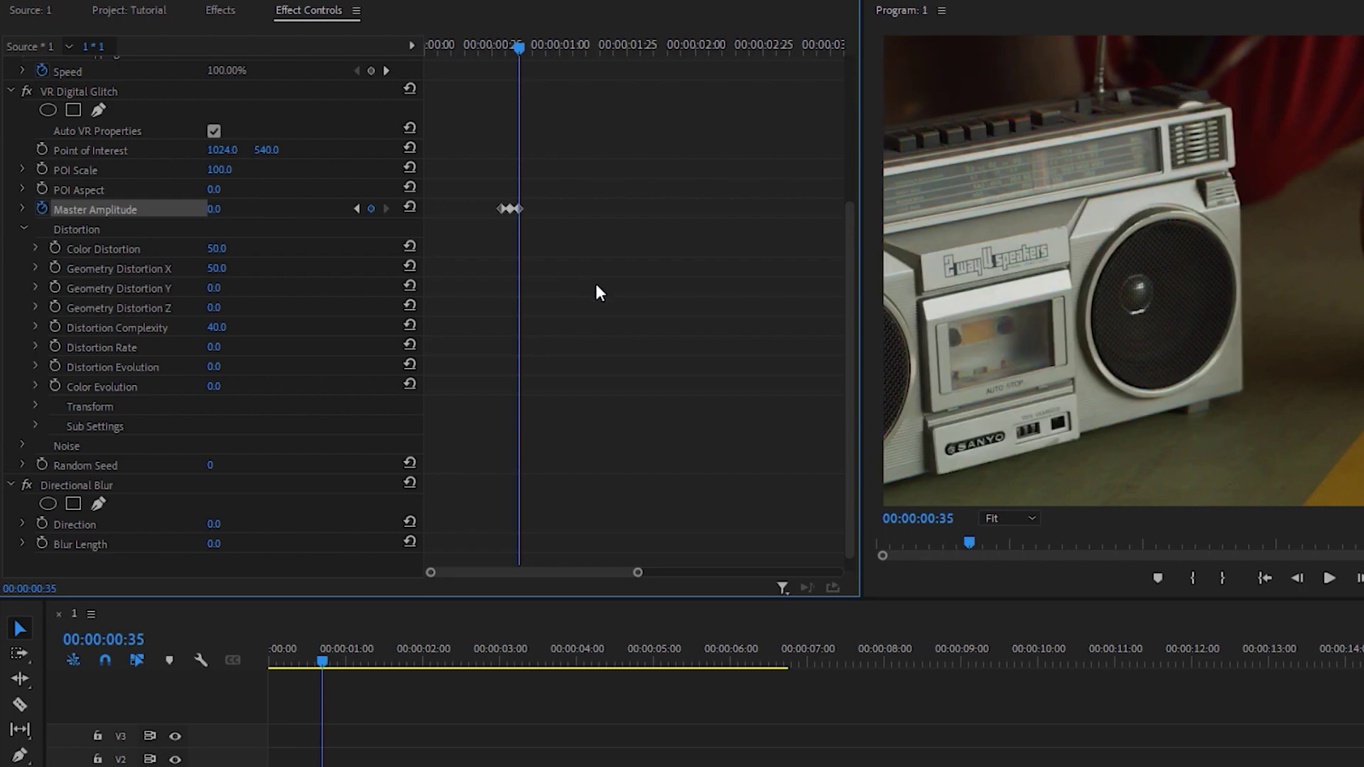
key(Right)
key(Right)
key(Right)
click(214, 209)
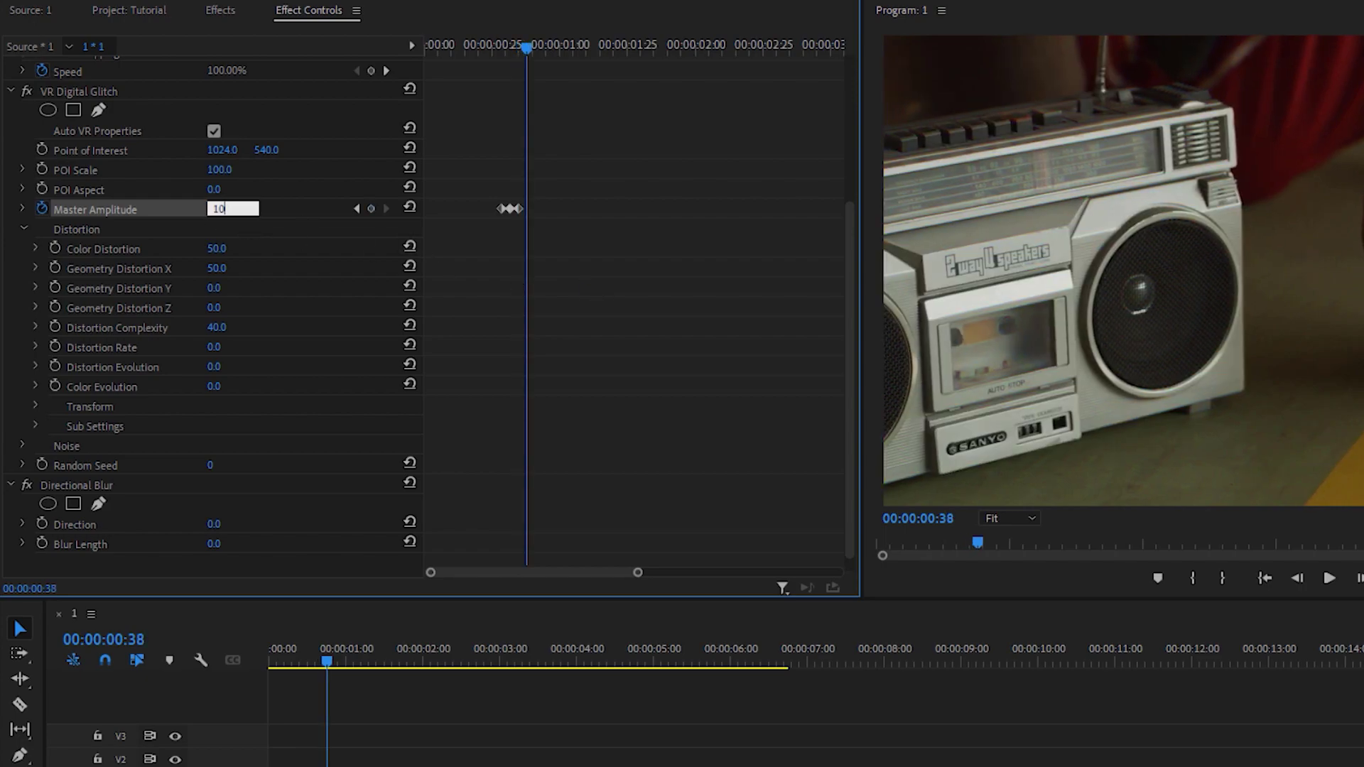
key(Return)
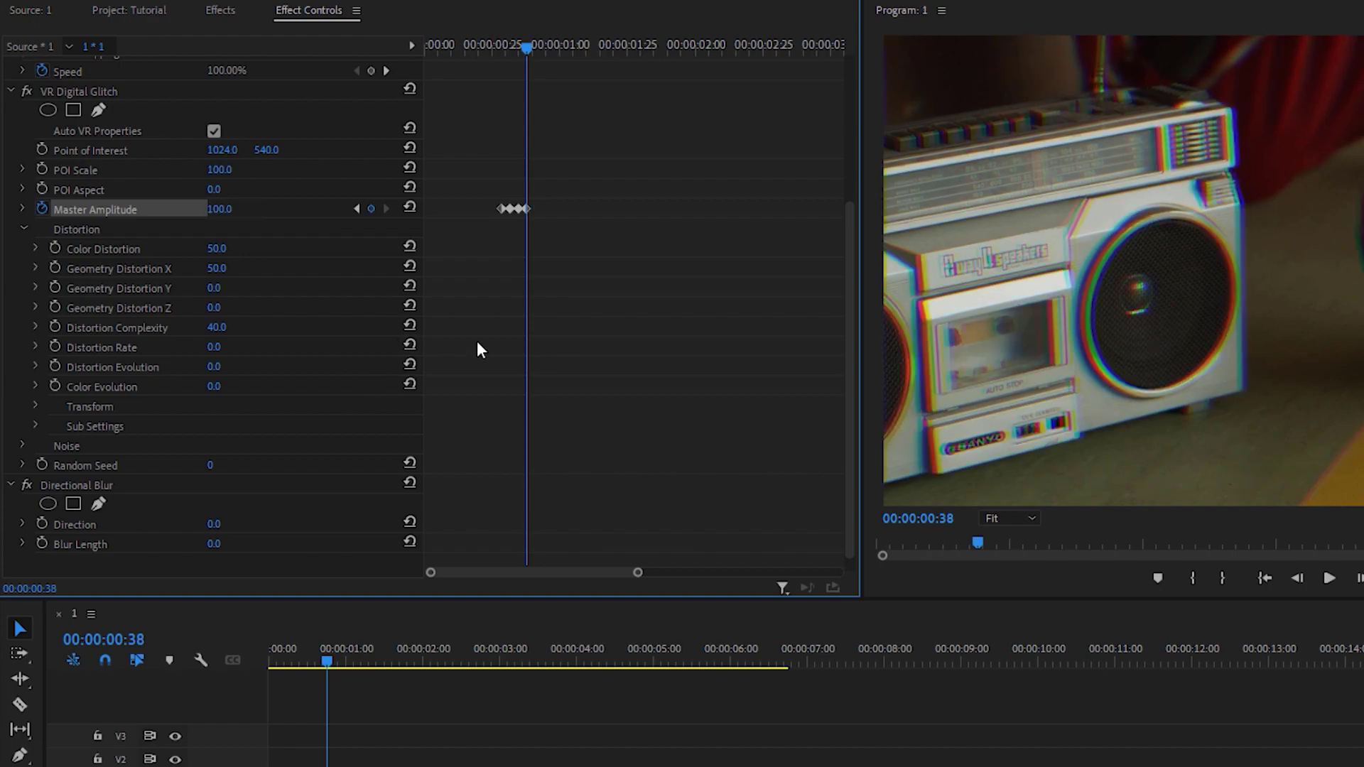
key(Right)
key(Right)
key(Right)
key(Right)
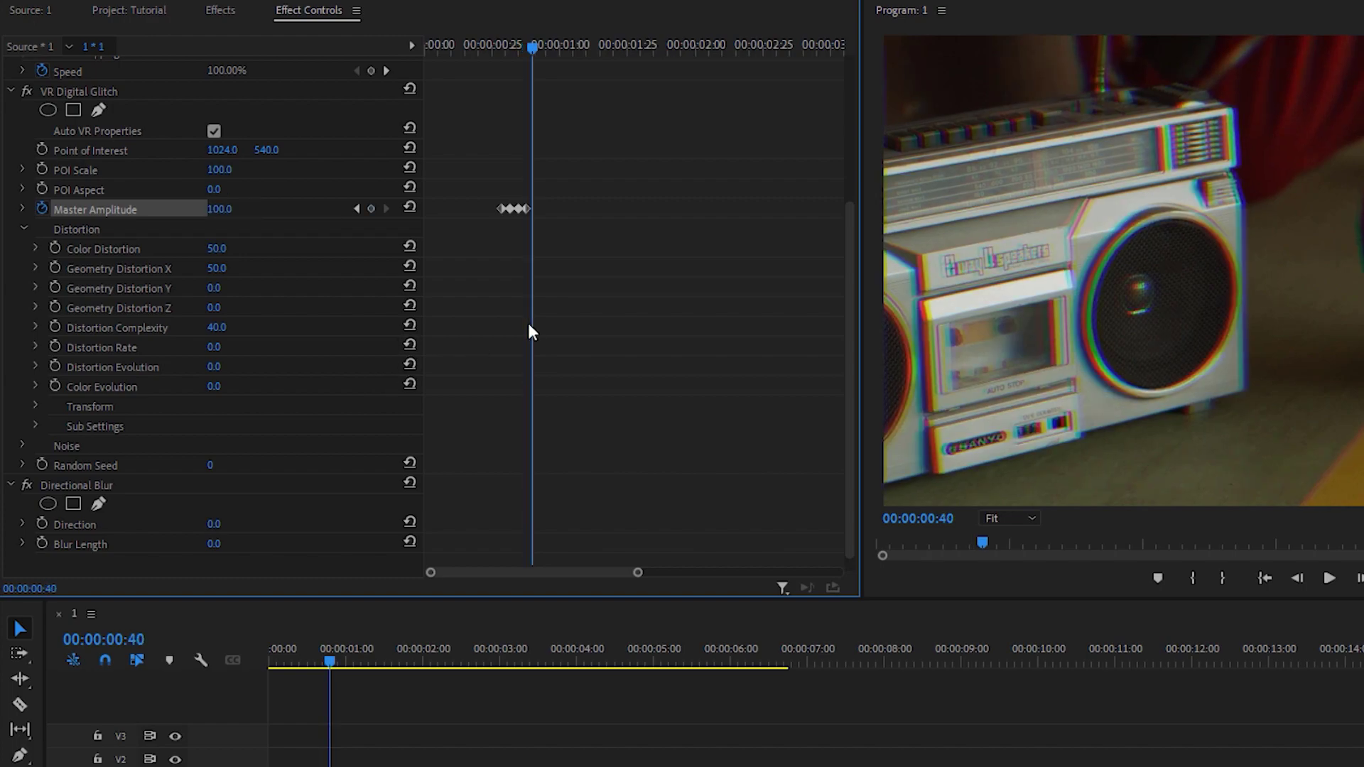
click(234, 207)
text(0)
key(Return)
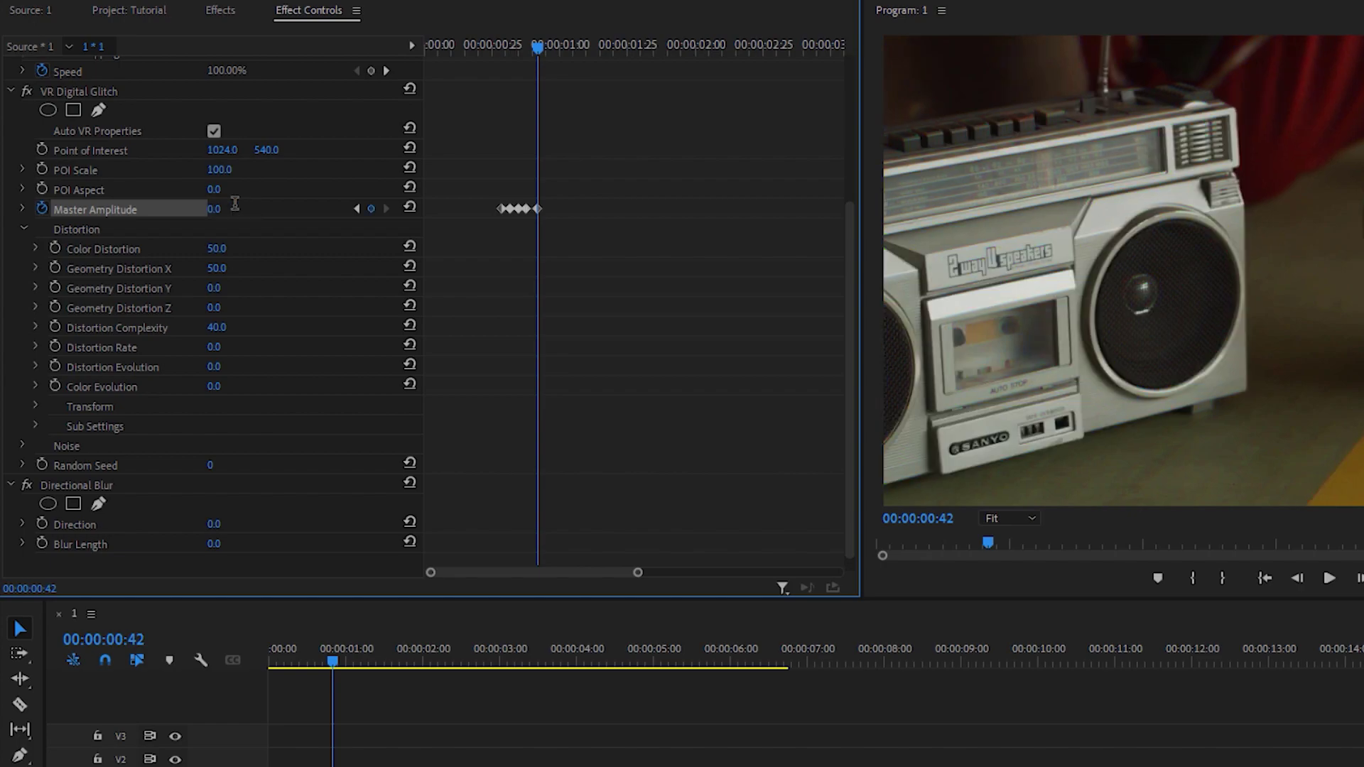
Return to frame 25 and play back the glitch burst in an enlarged preview.
drag(529, 51, 496, 51)
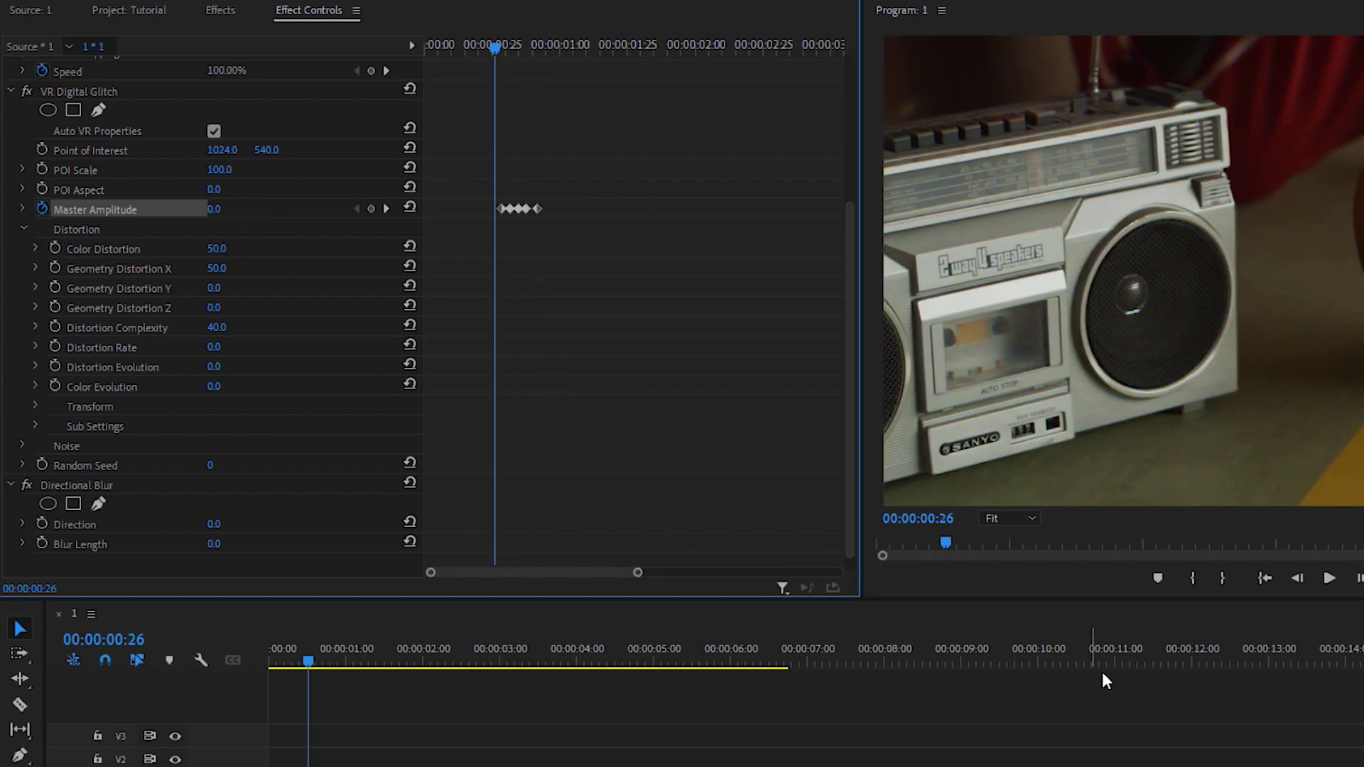
drag(1012, 601, 998, 622)
click(491, 47)
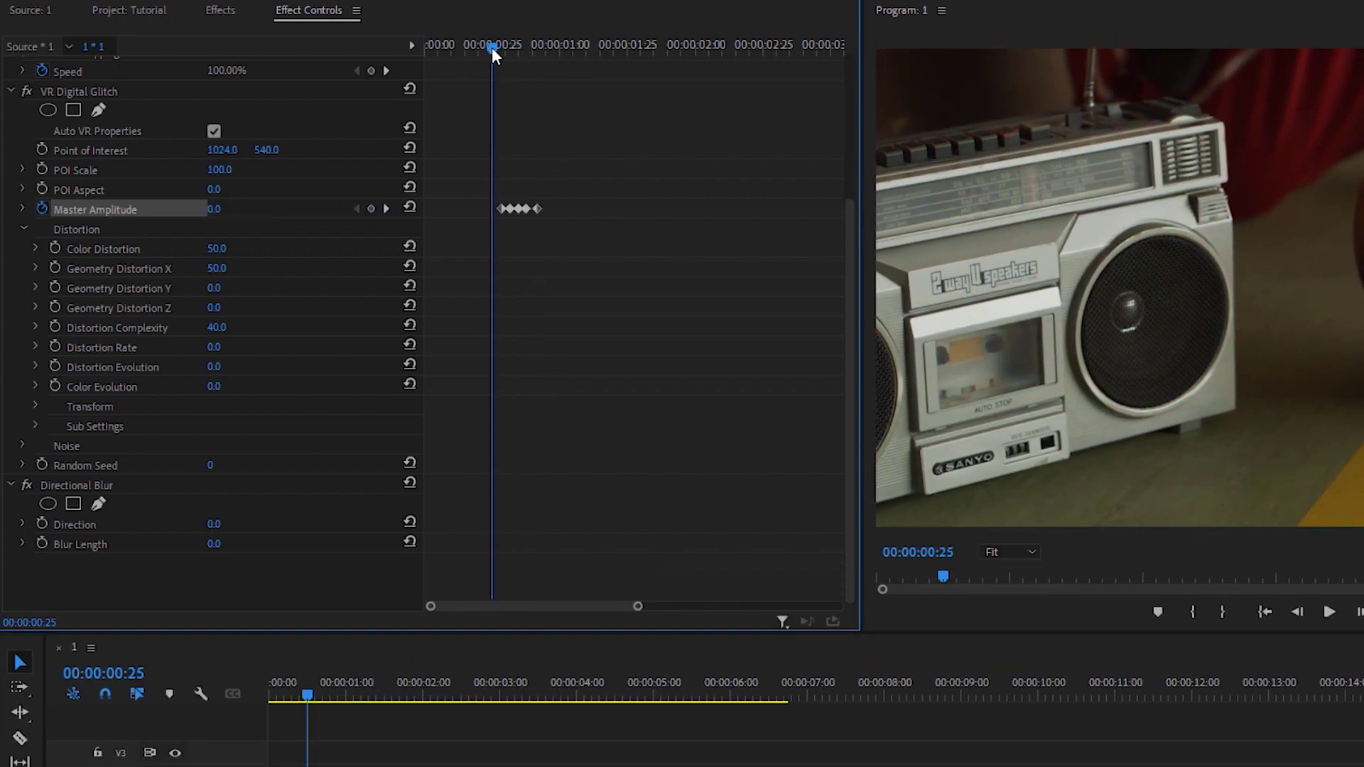
click(1056, 621)
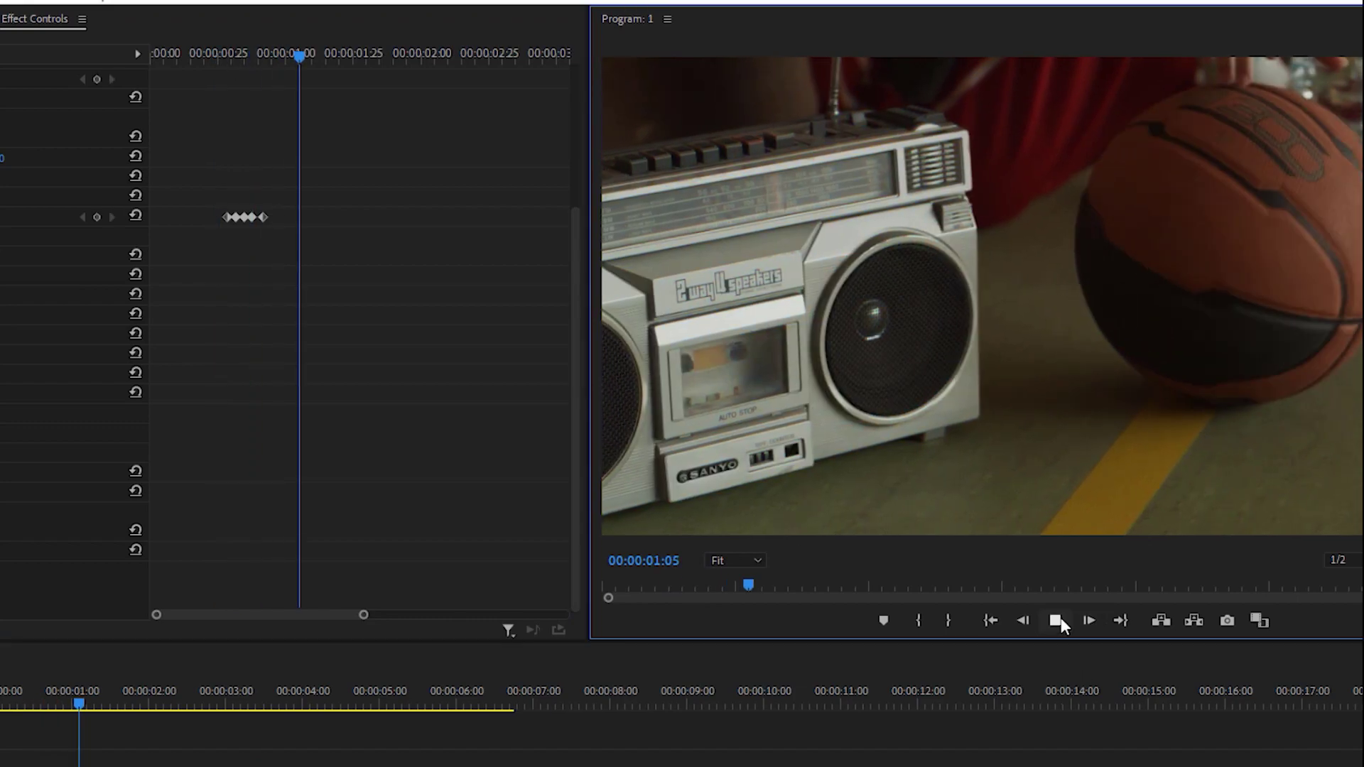
drag(234, 54, 263, 75)
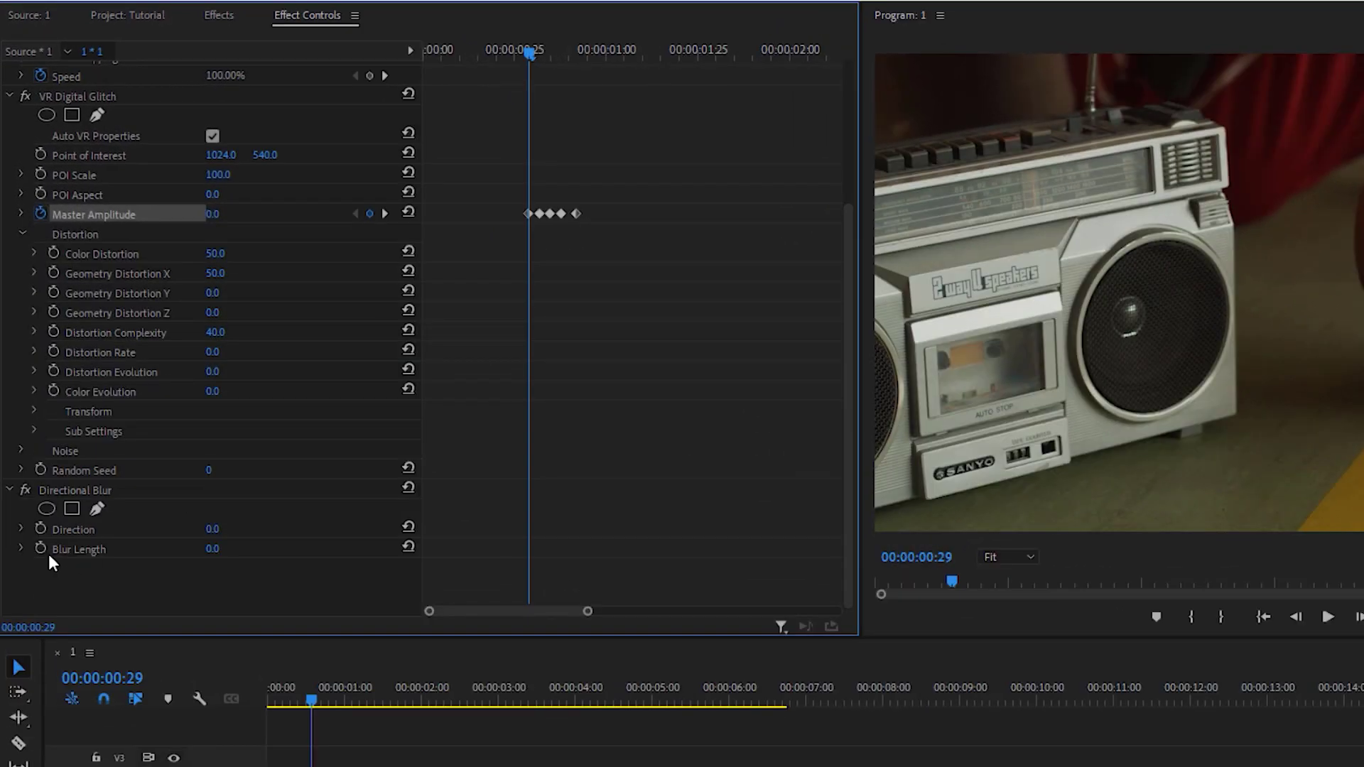
Start Blur Length keyframes, setting 10 and then 0 at the next glitch keyframes.
click(42, 551)
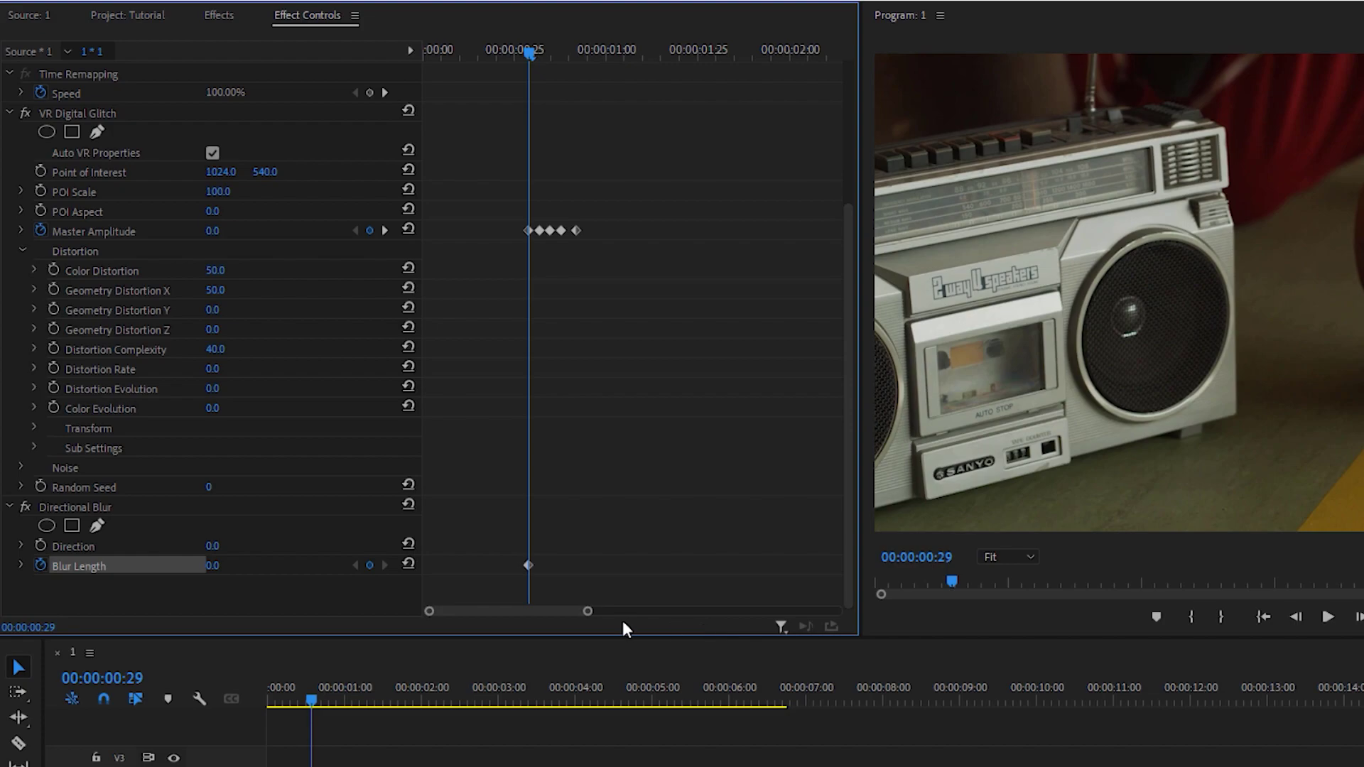
drag(588, 613, 558, 622)
key(Right)
key(Right)
key(Right)
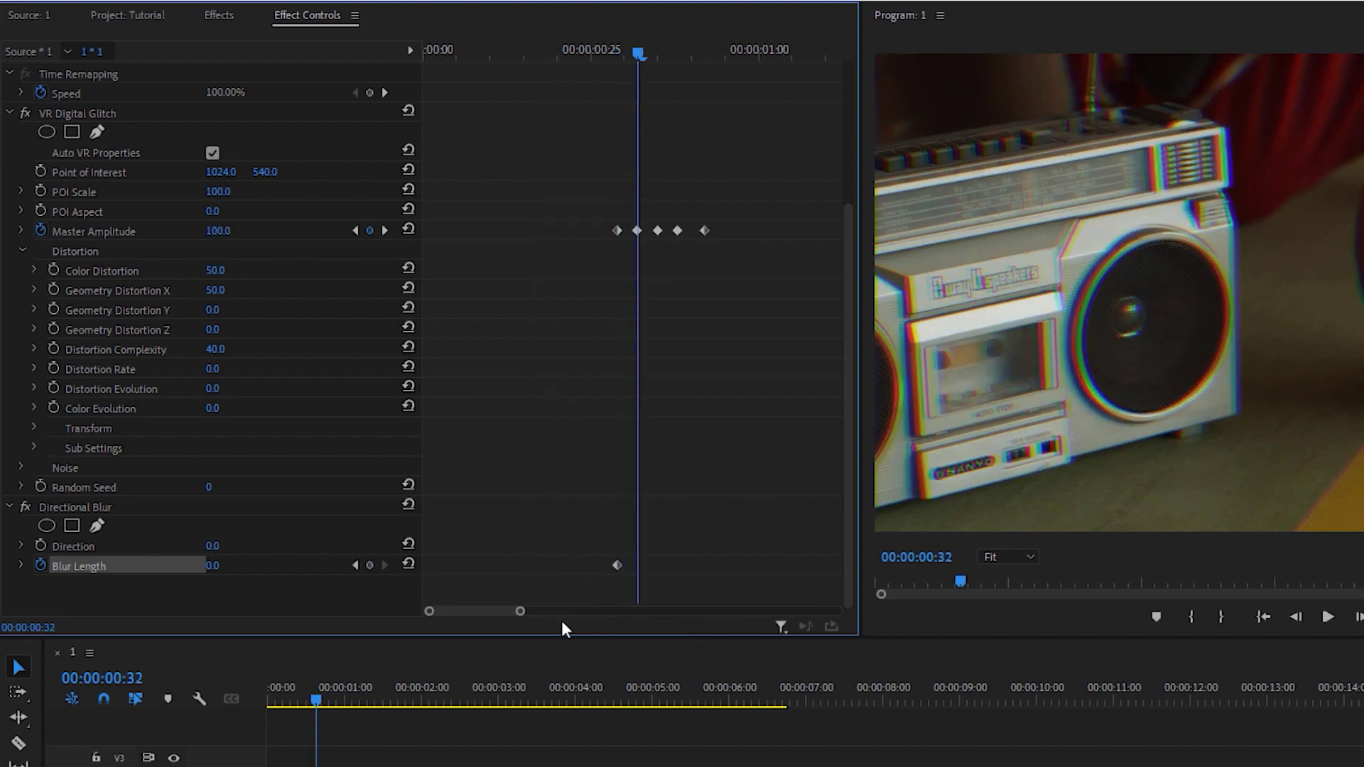
click(214, 566)
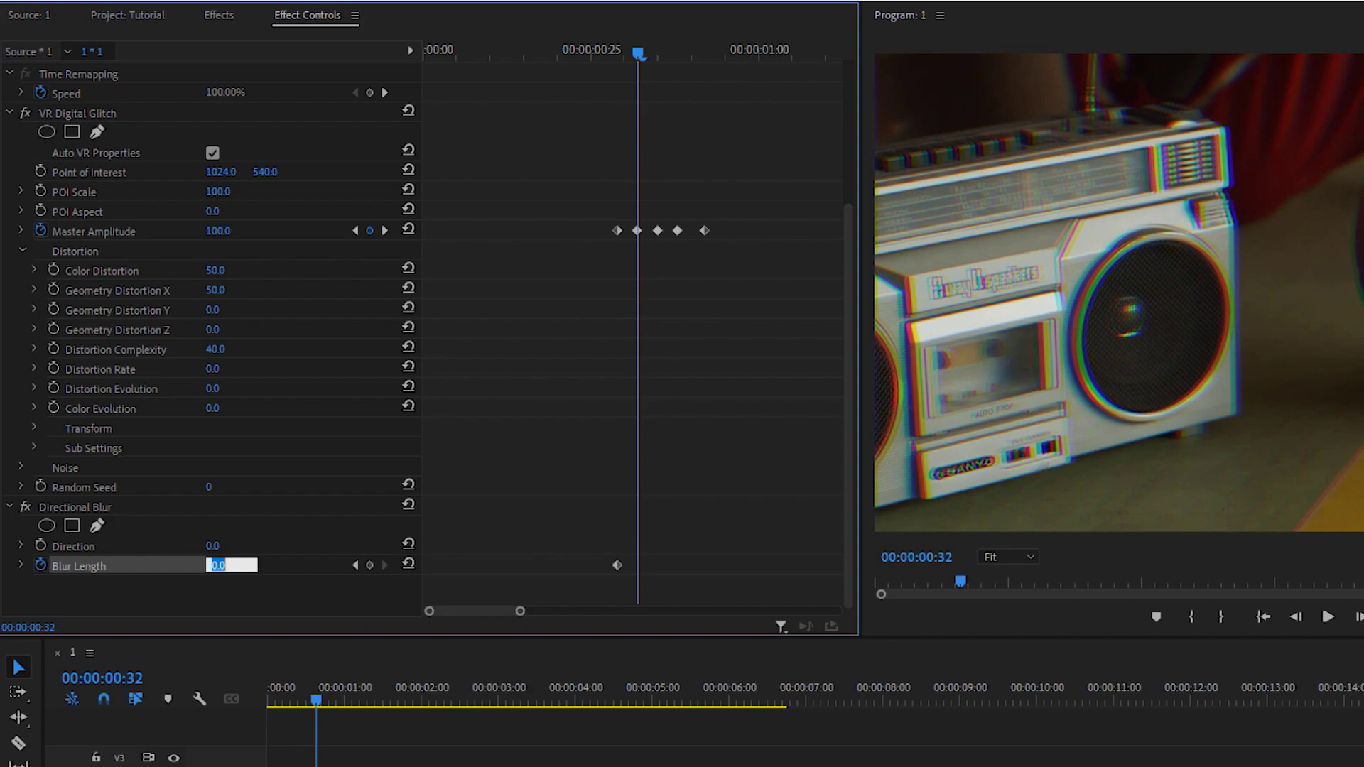
text(10)
key(Return)
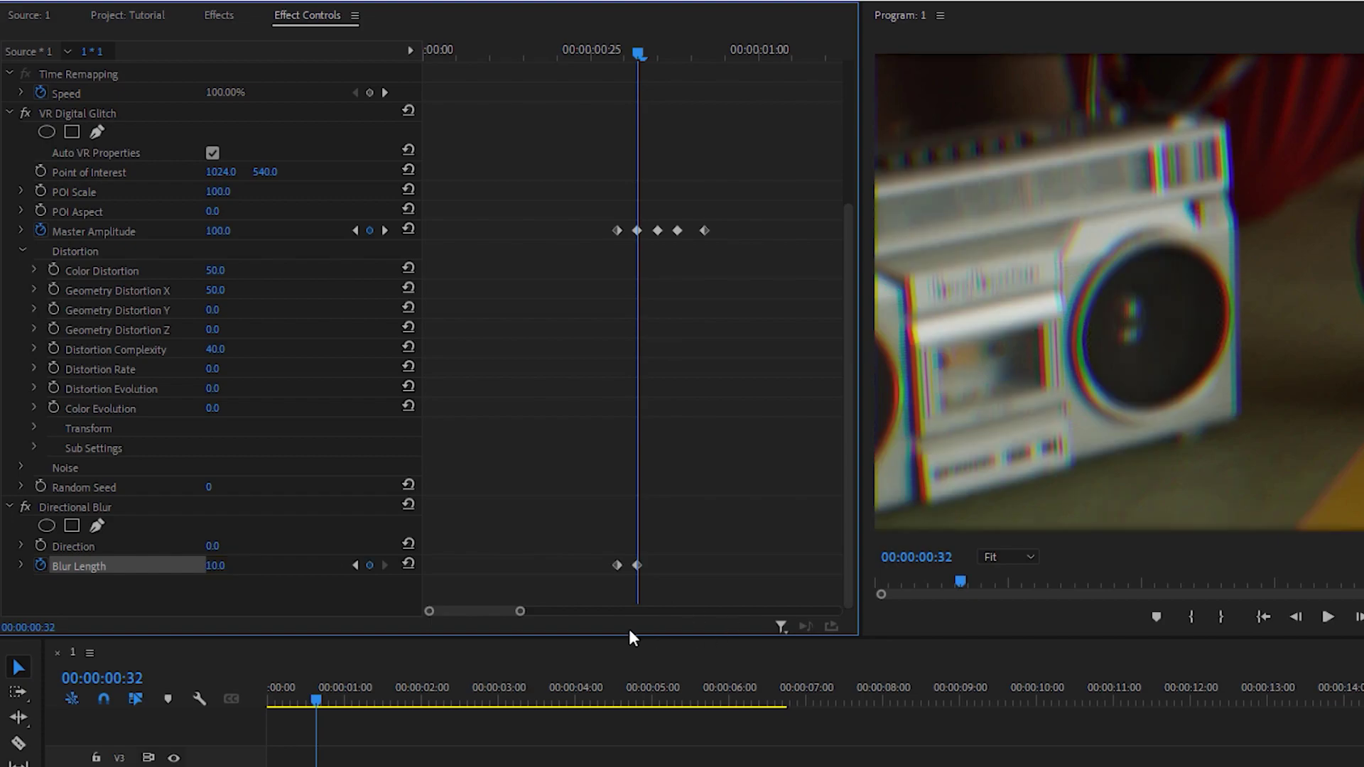
drag(520, 615, 538, 615)
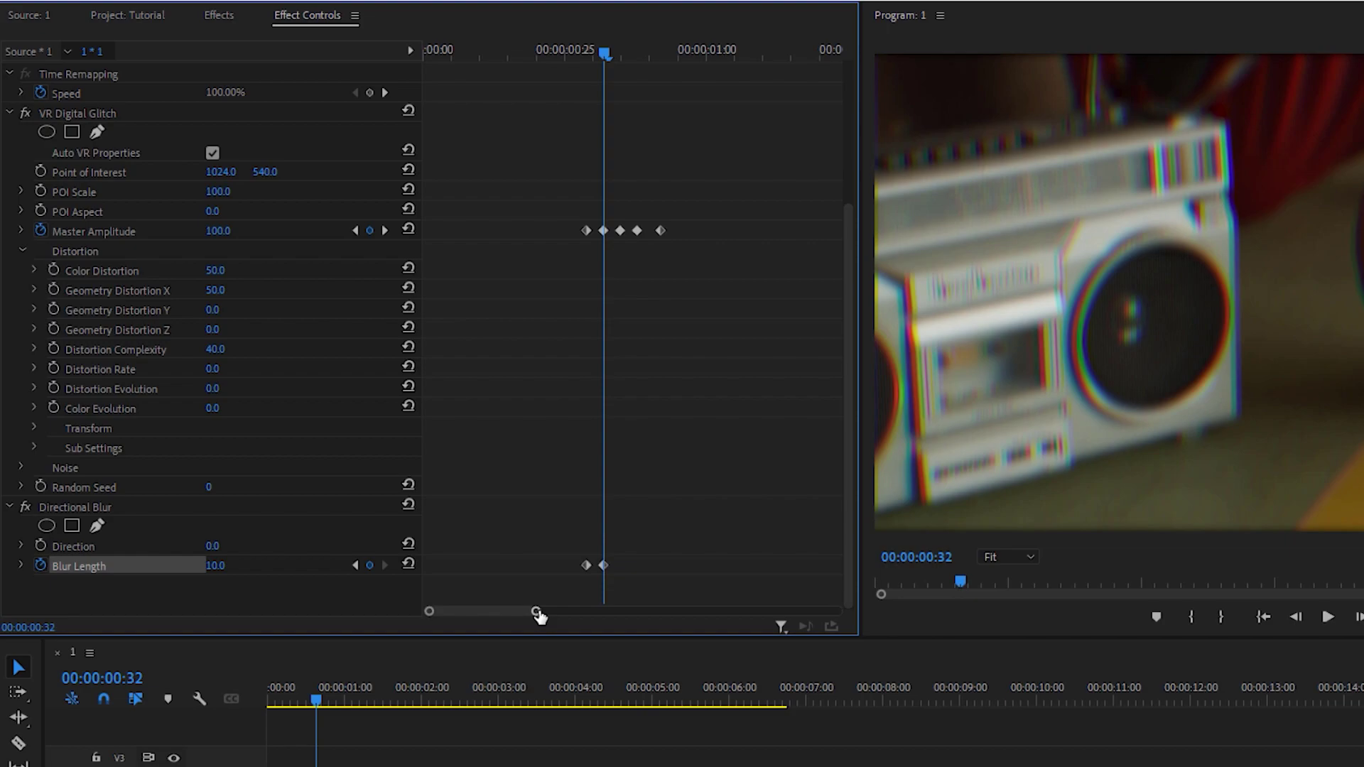
key(Right)
key(Right)
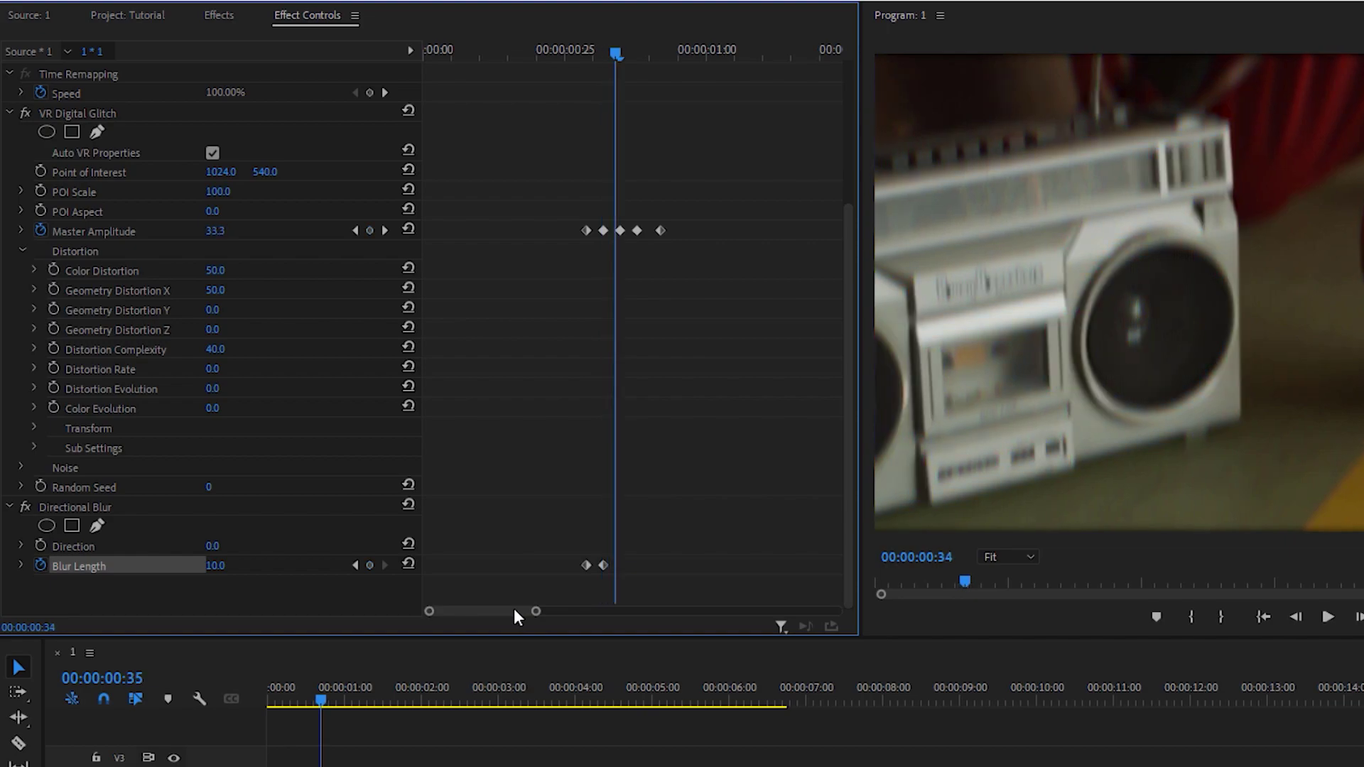
click(215, 565)
text(0)
key(Return)
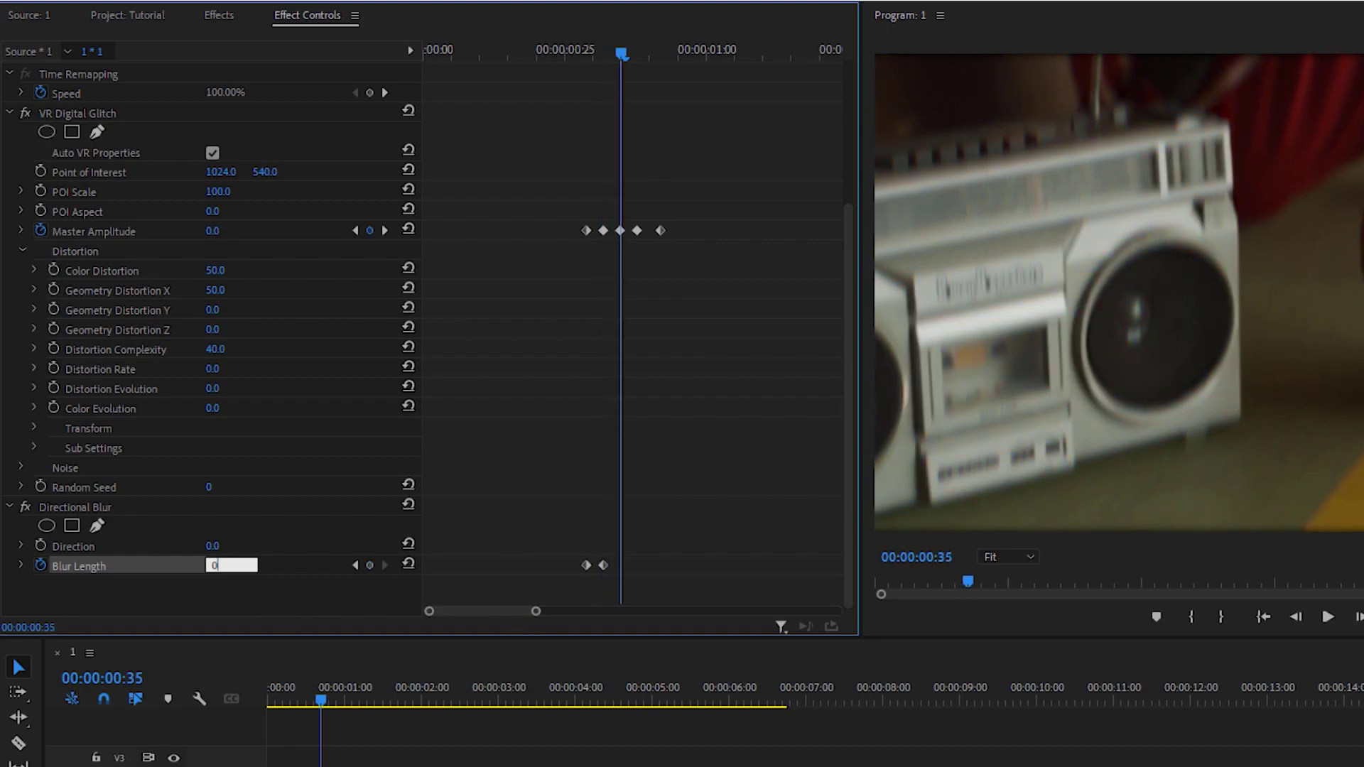
Add Blur Length keyframes of 10 and 0 at the last glitch keyframes, then return before the burst.
key(Right)
key(Right)
key(Right)
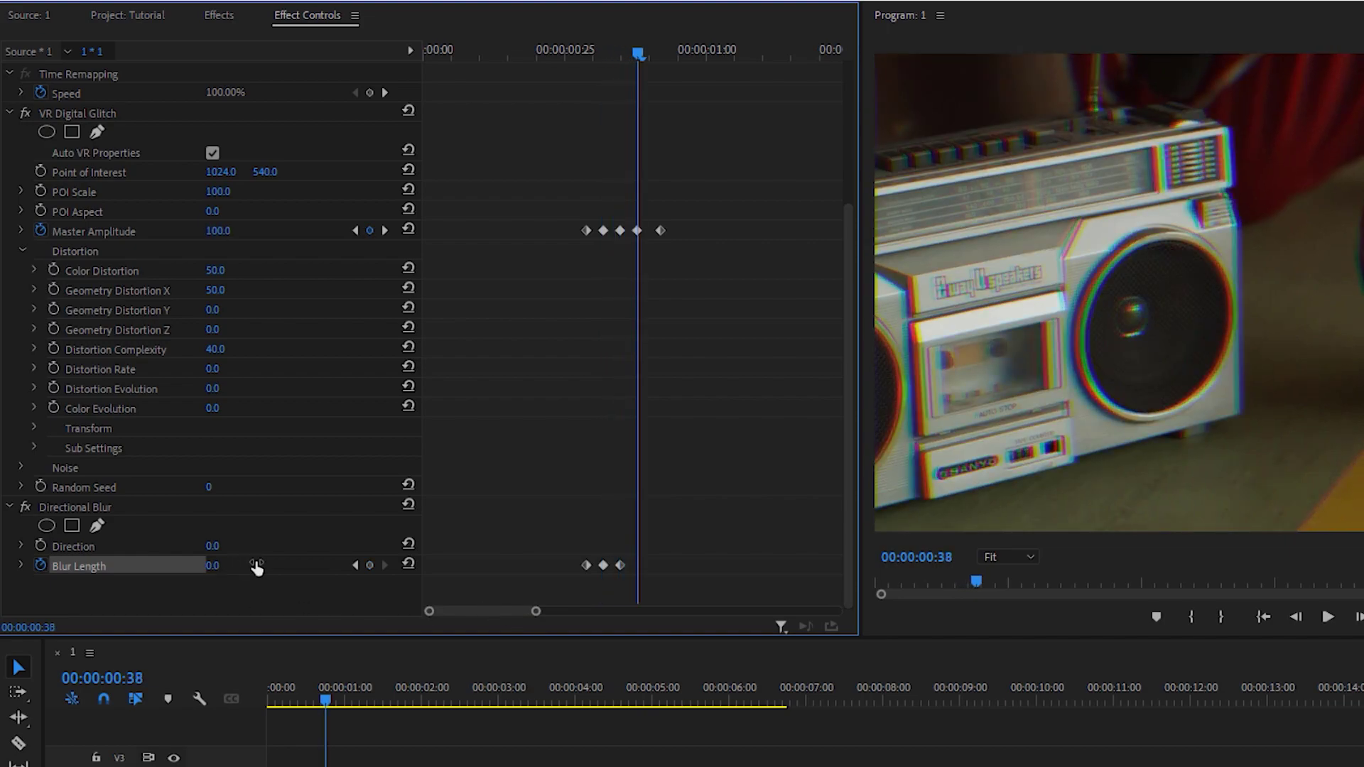
click(213, 566)
text(10)
key(Return)
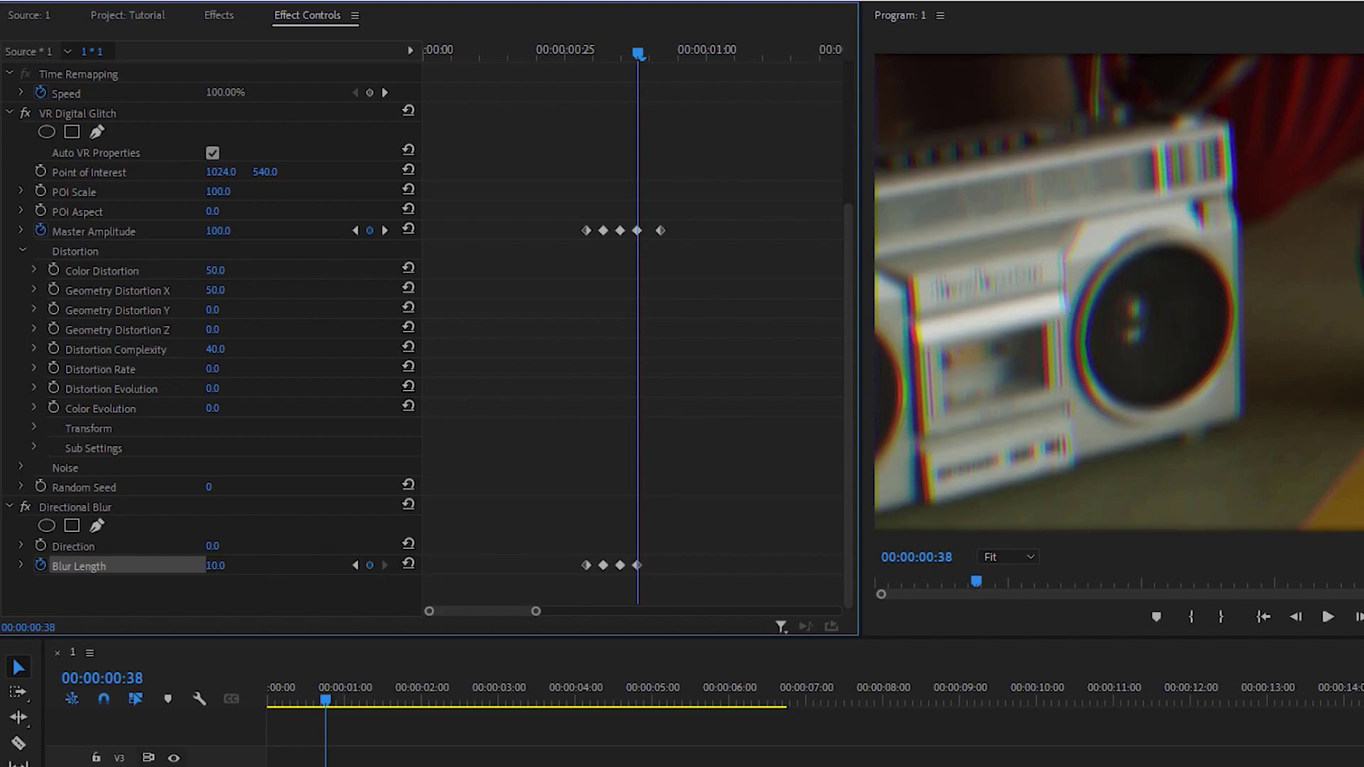
key(Right)
key(Right)
key(Right)
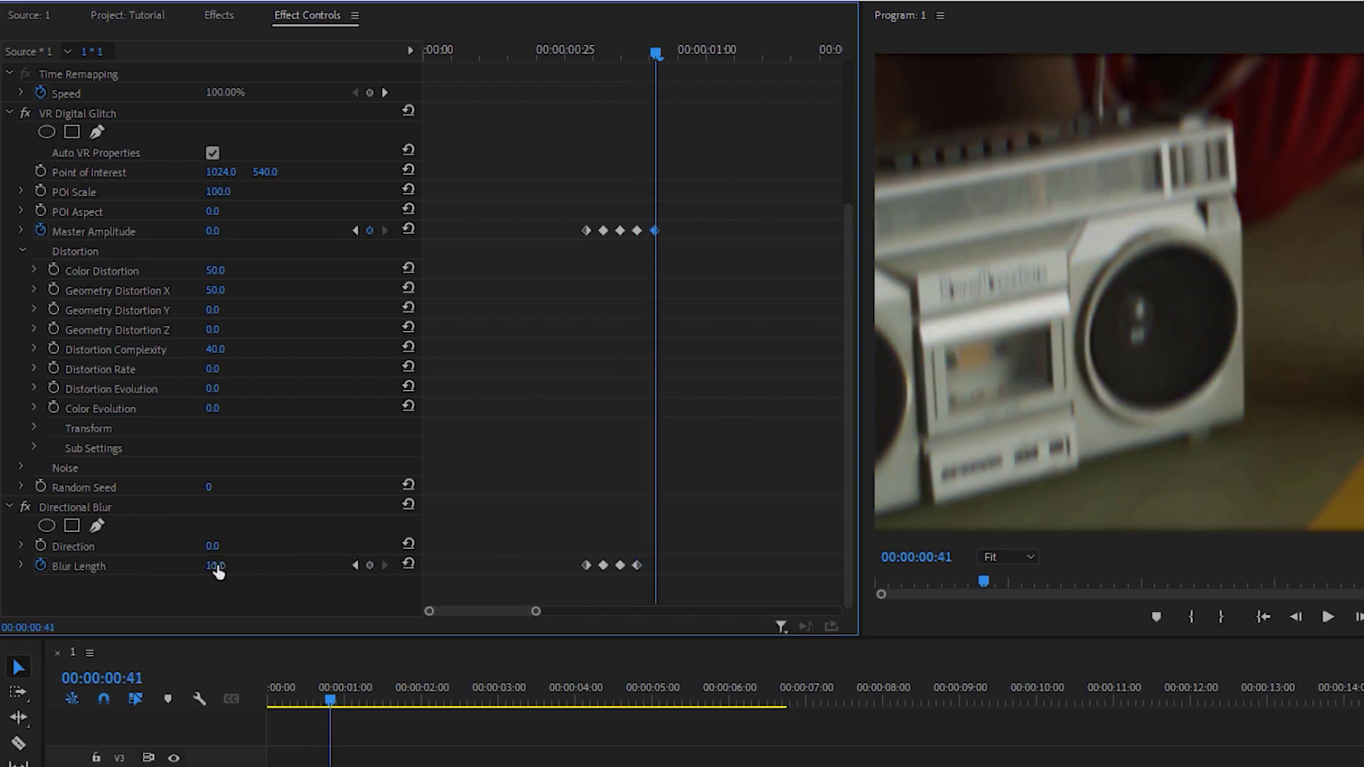
click(213, 566)
text(0)
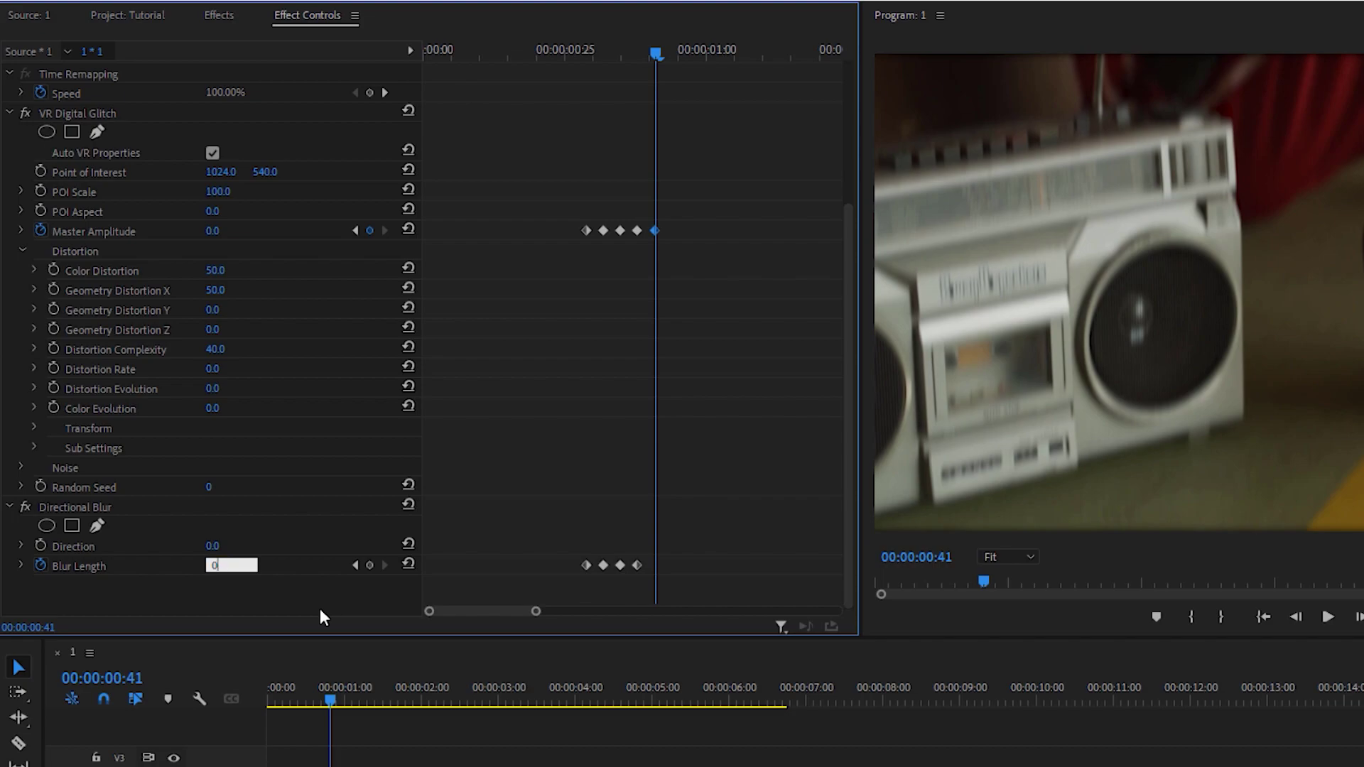
key(Return)
key(Left)
key(Left)
click(624, 54)
drag(623, 54, 566, 54)
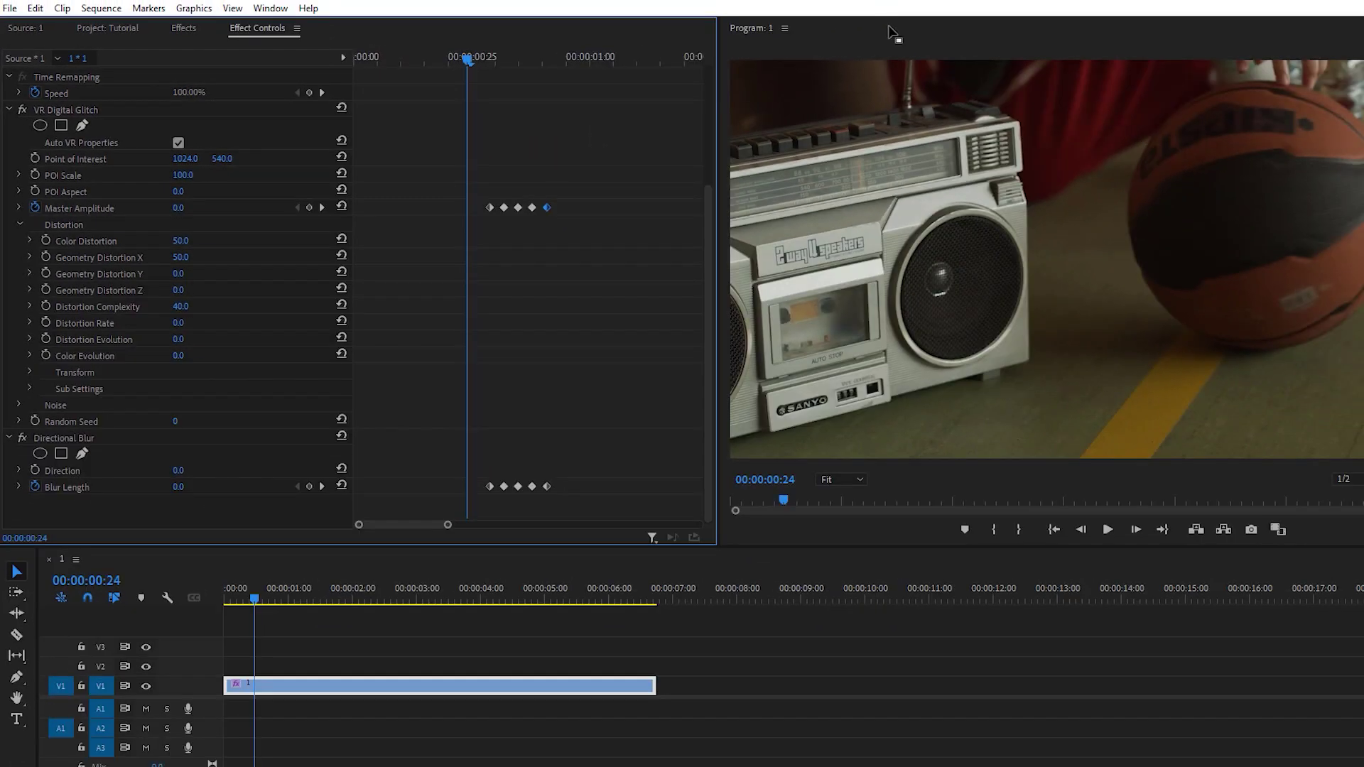
Play the glitch-and-blur burst in the full-screen Program monitor, then restore the layout.
key(grave)
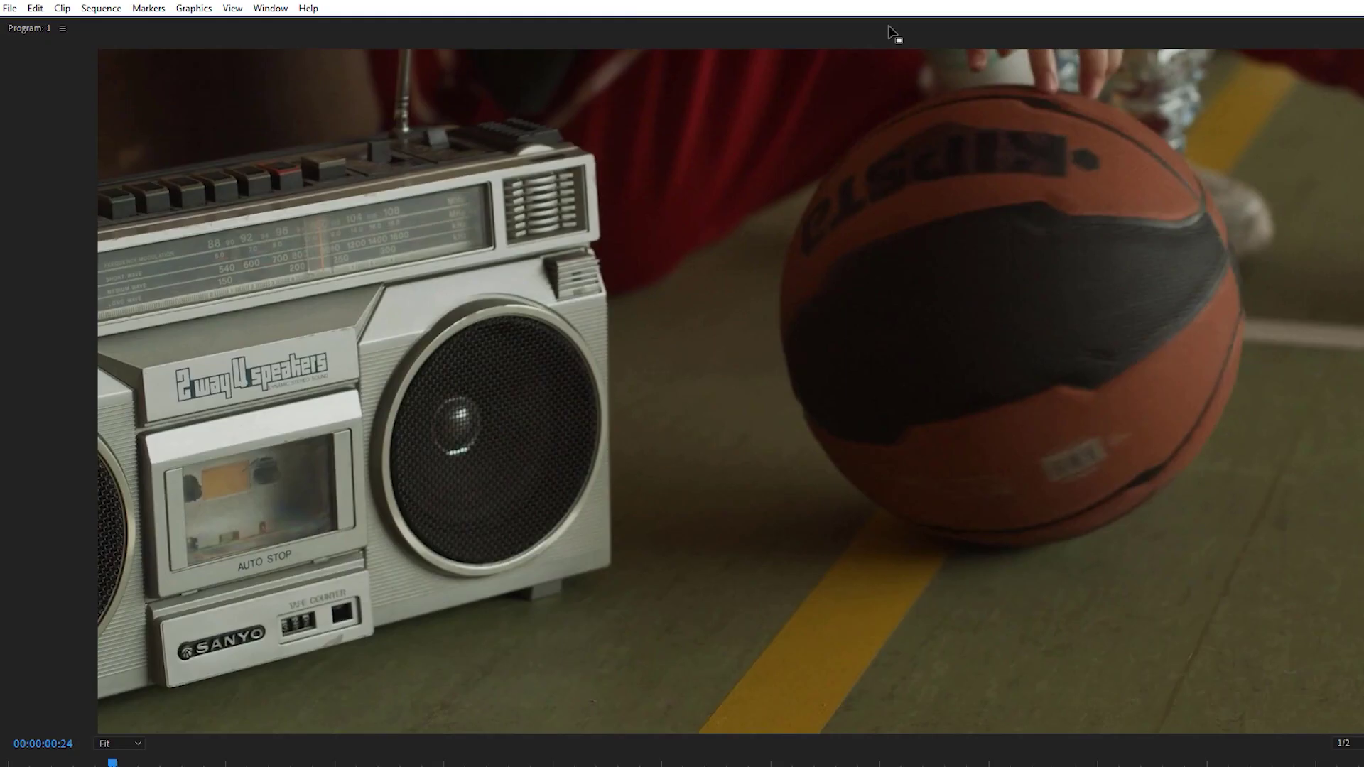
key(space)
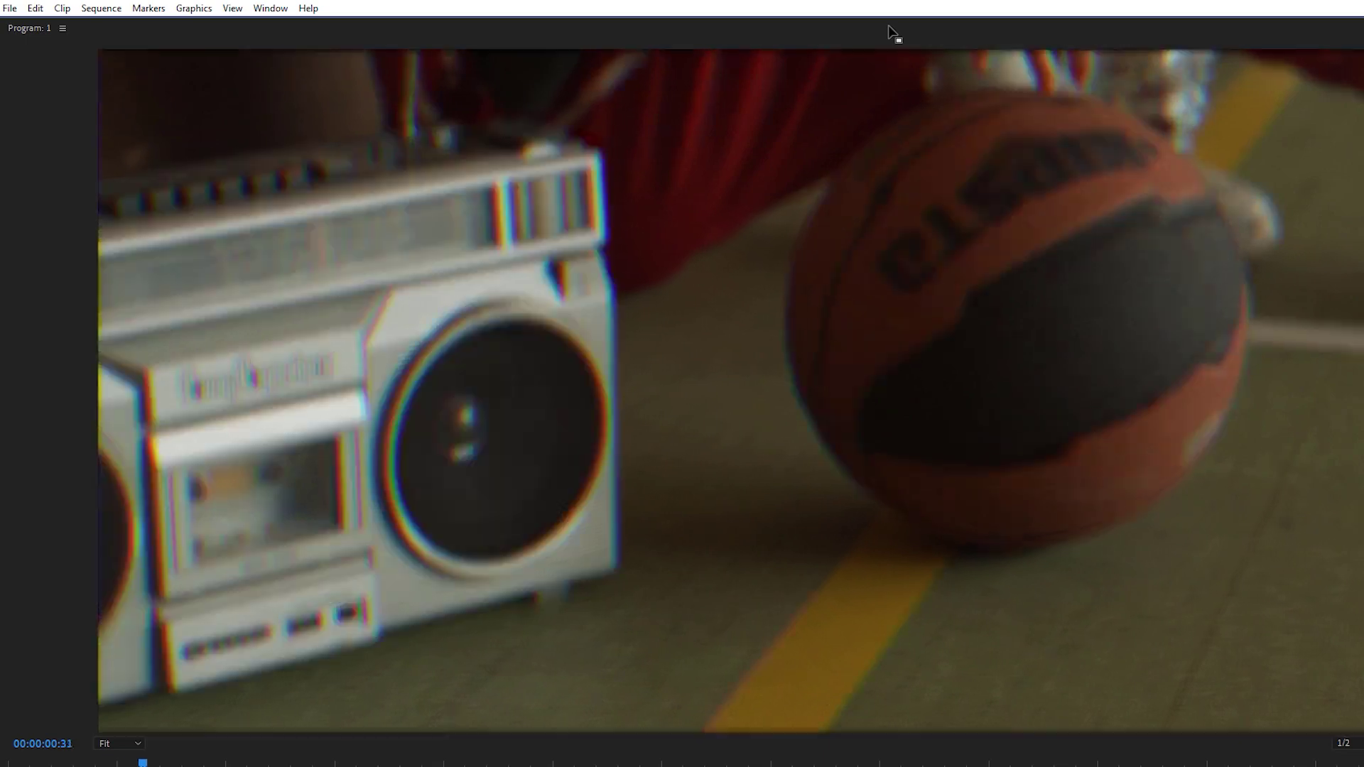
key(space)
key(grave)
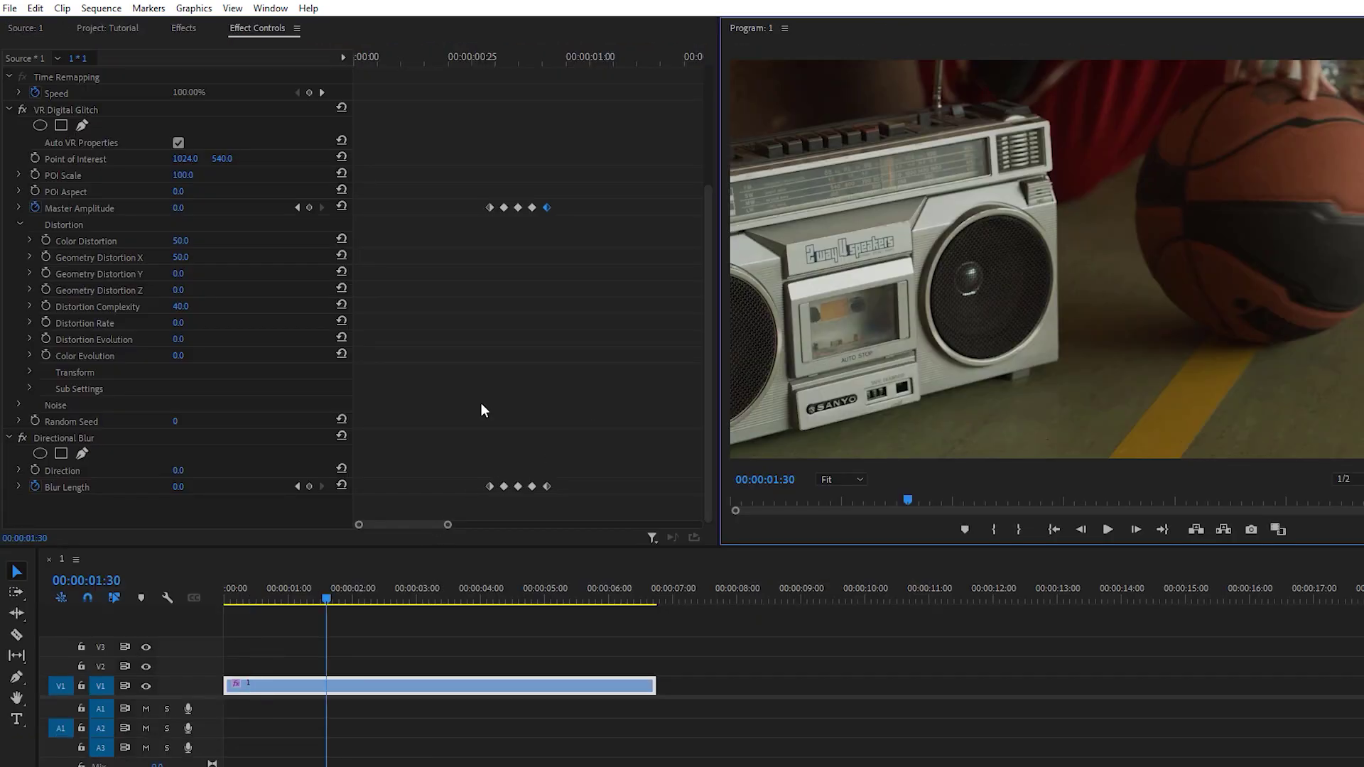
Move the playhead to frame 29 and select the clip's Motion effect.
drag(483, 57, 492, 57)
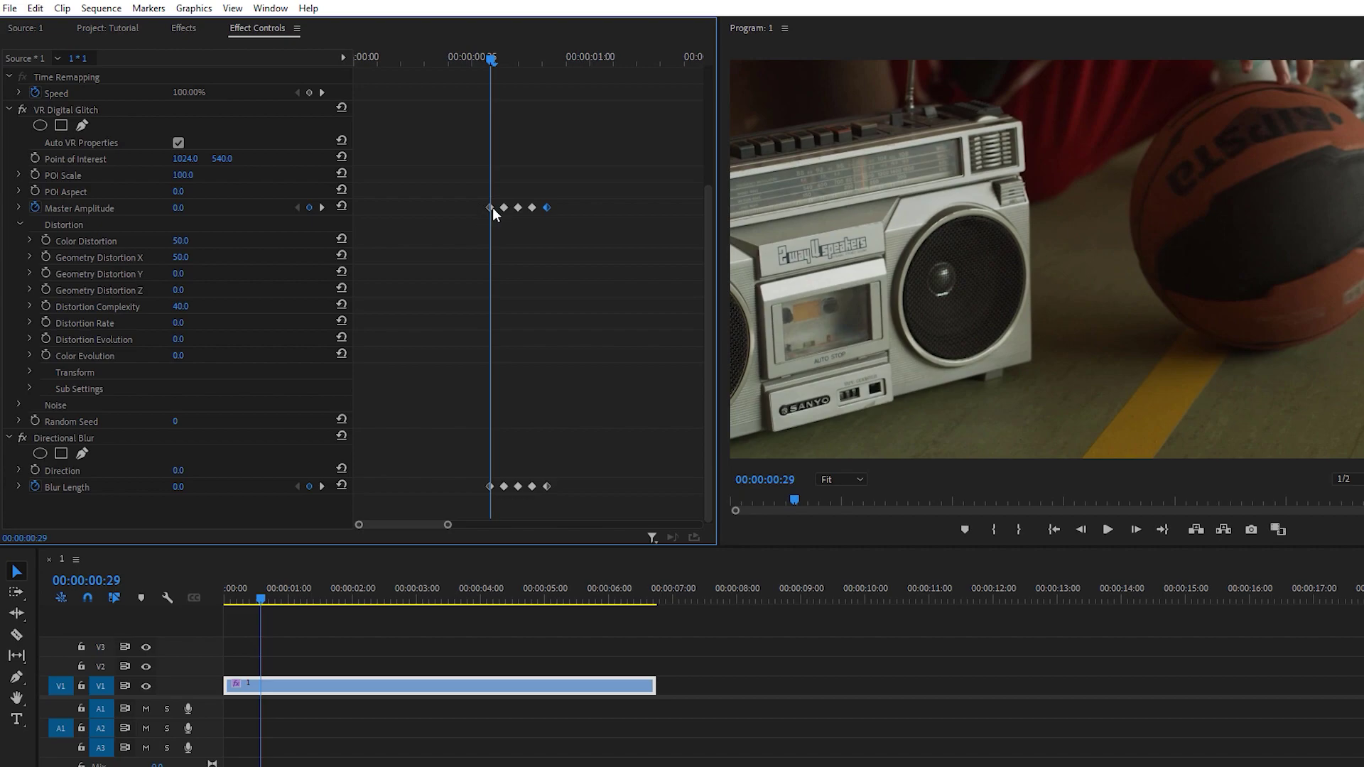
scroll(711, 210, up, 5)
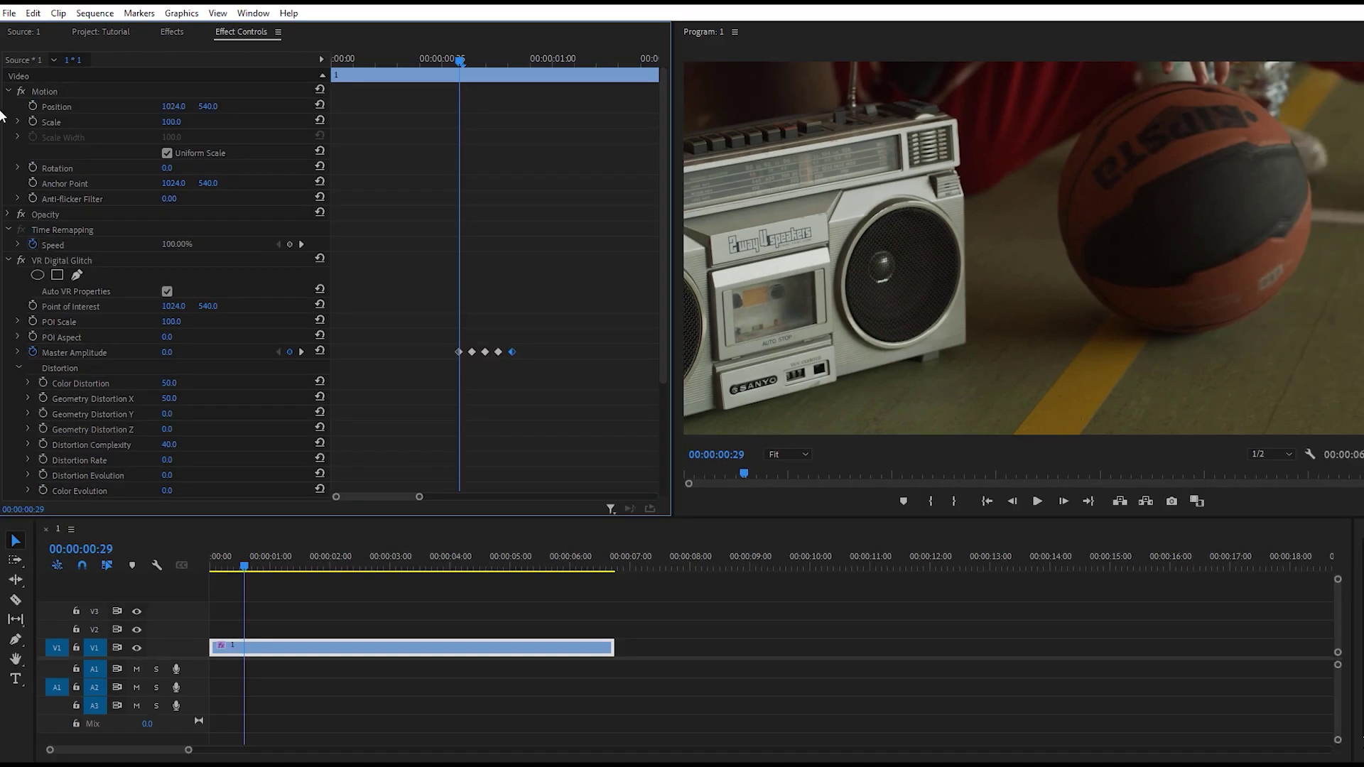
click(69, 89)
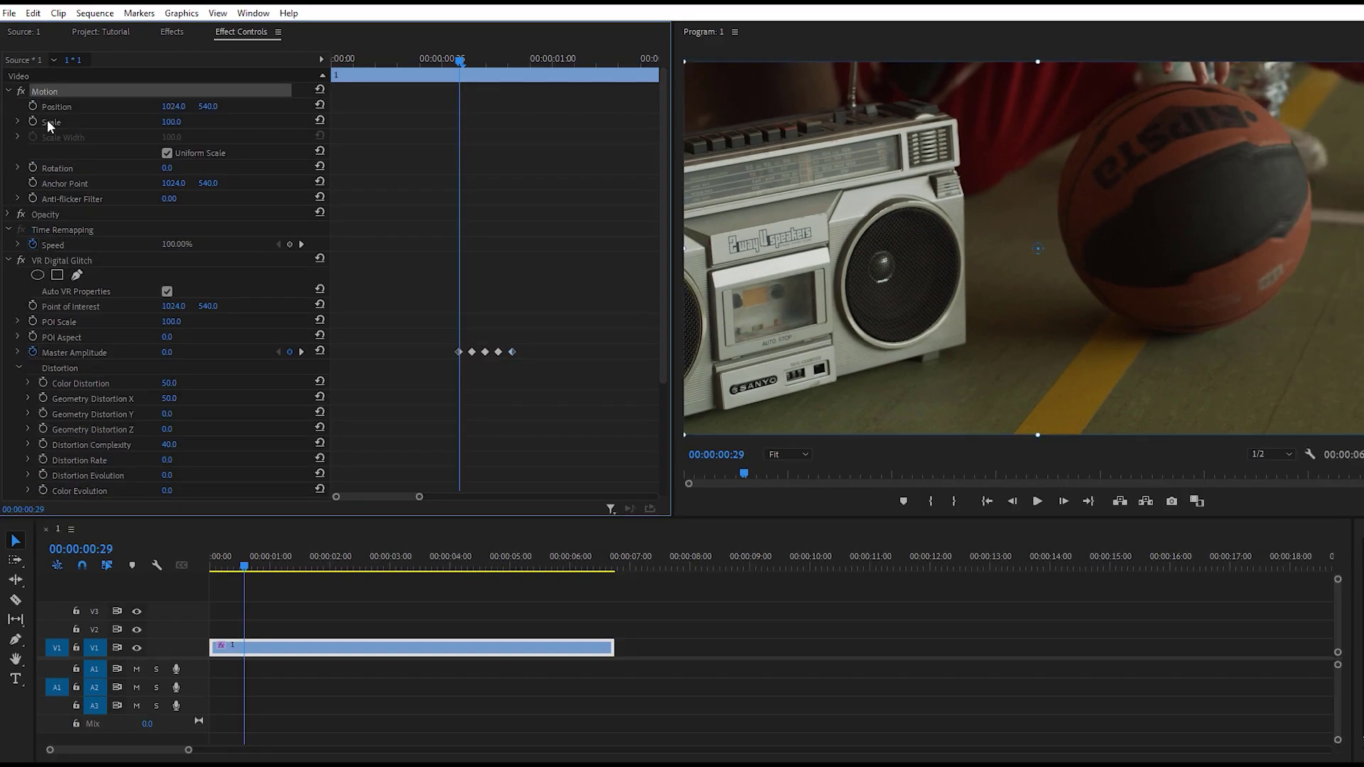
Set the clip's Motion Scale to 115.
click(171, 122)
text(115)
key(Return)
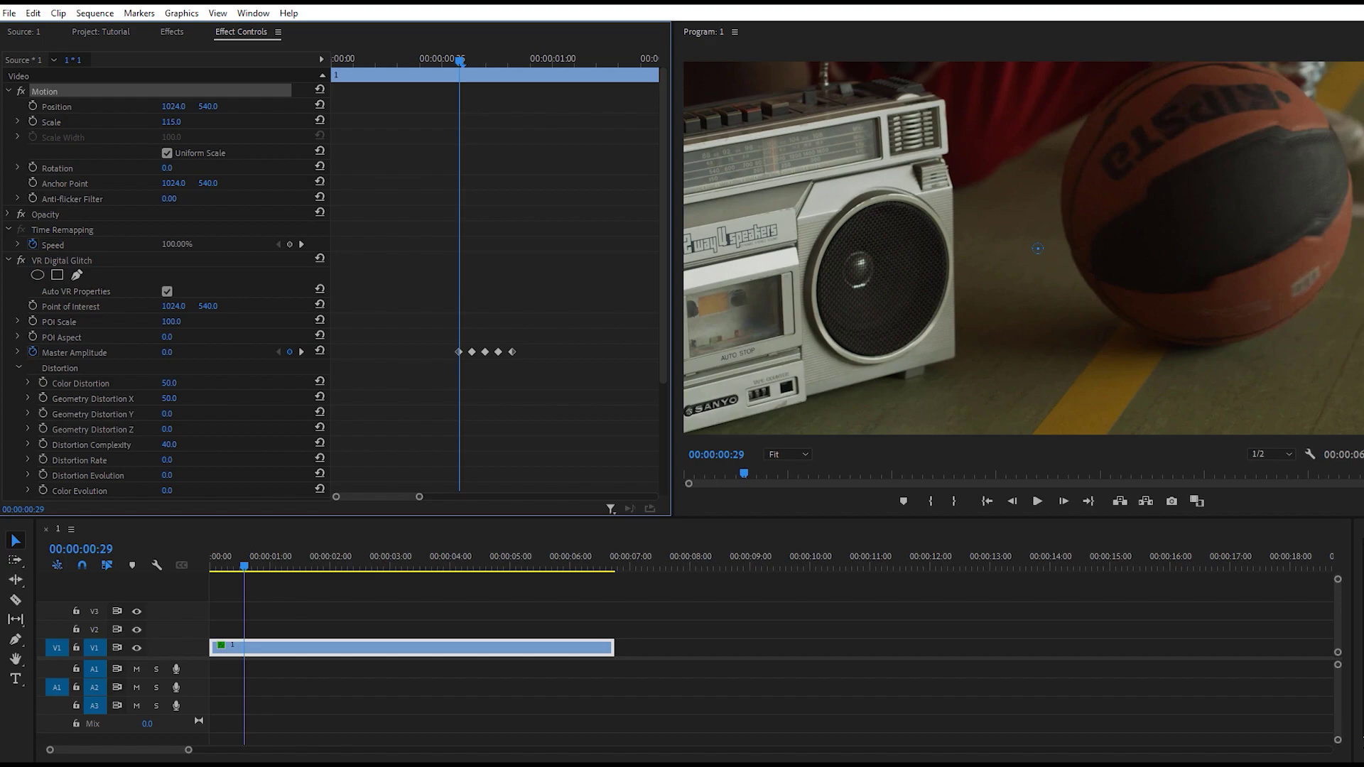
Keyframe Position, offsetting to 869, 619 at frame 30 and resetting to 1024, 540 at frame 31.
click(32, 107)
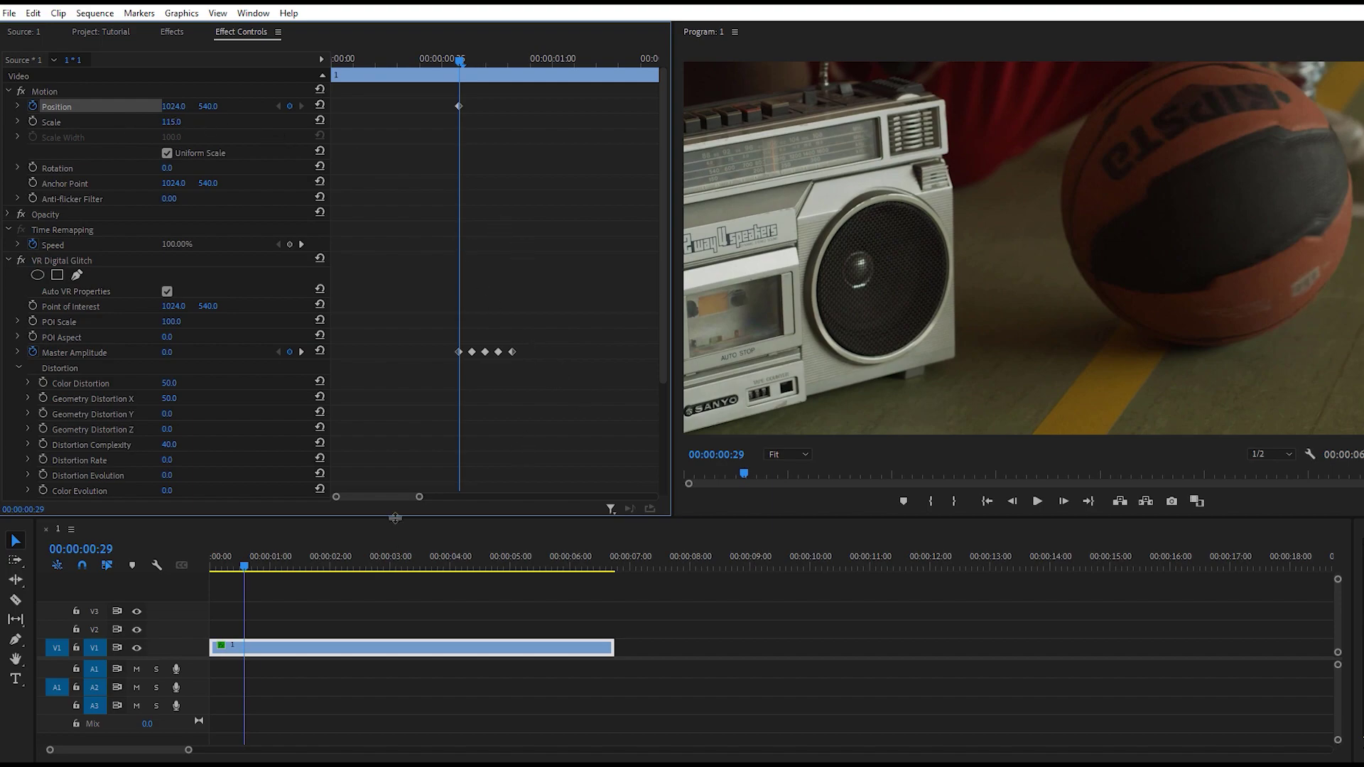
key(=)
key(Right)
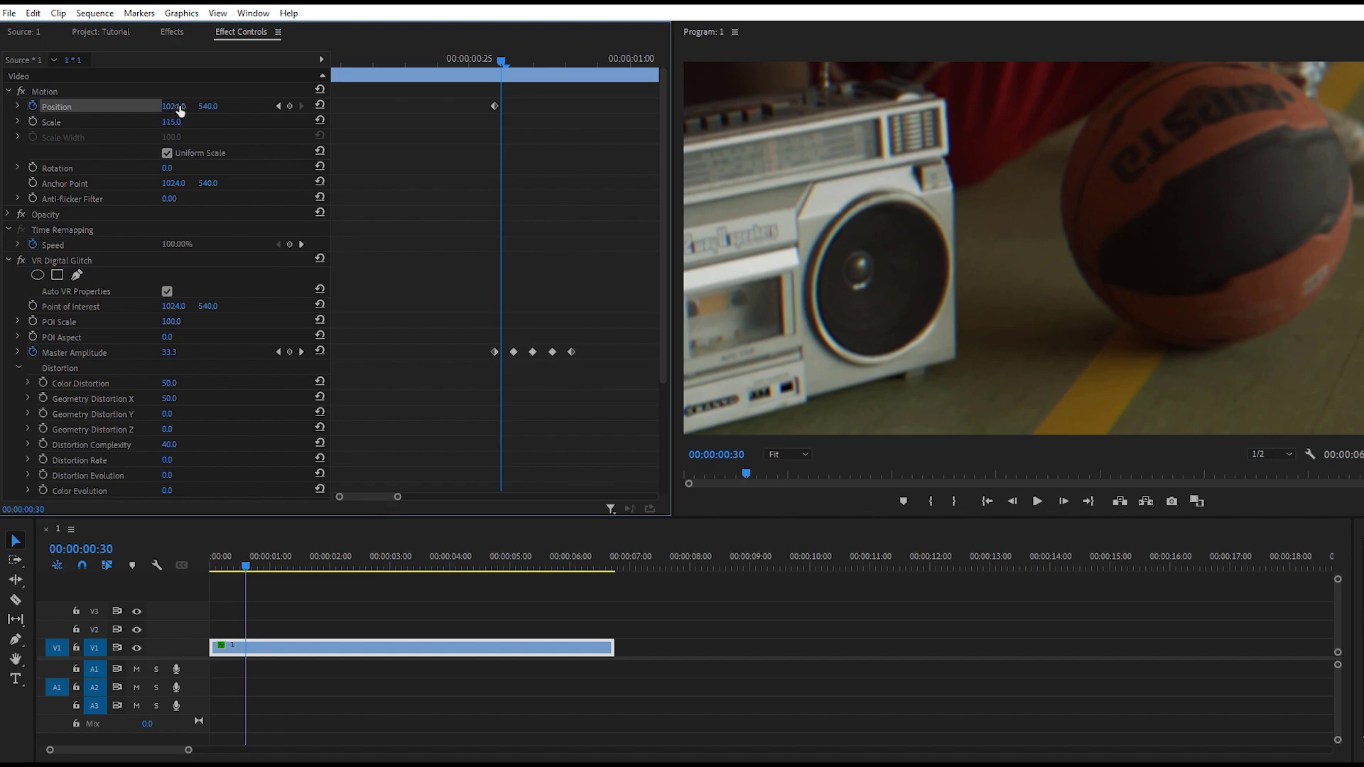
drag(172, 106, 63, 107)
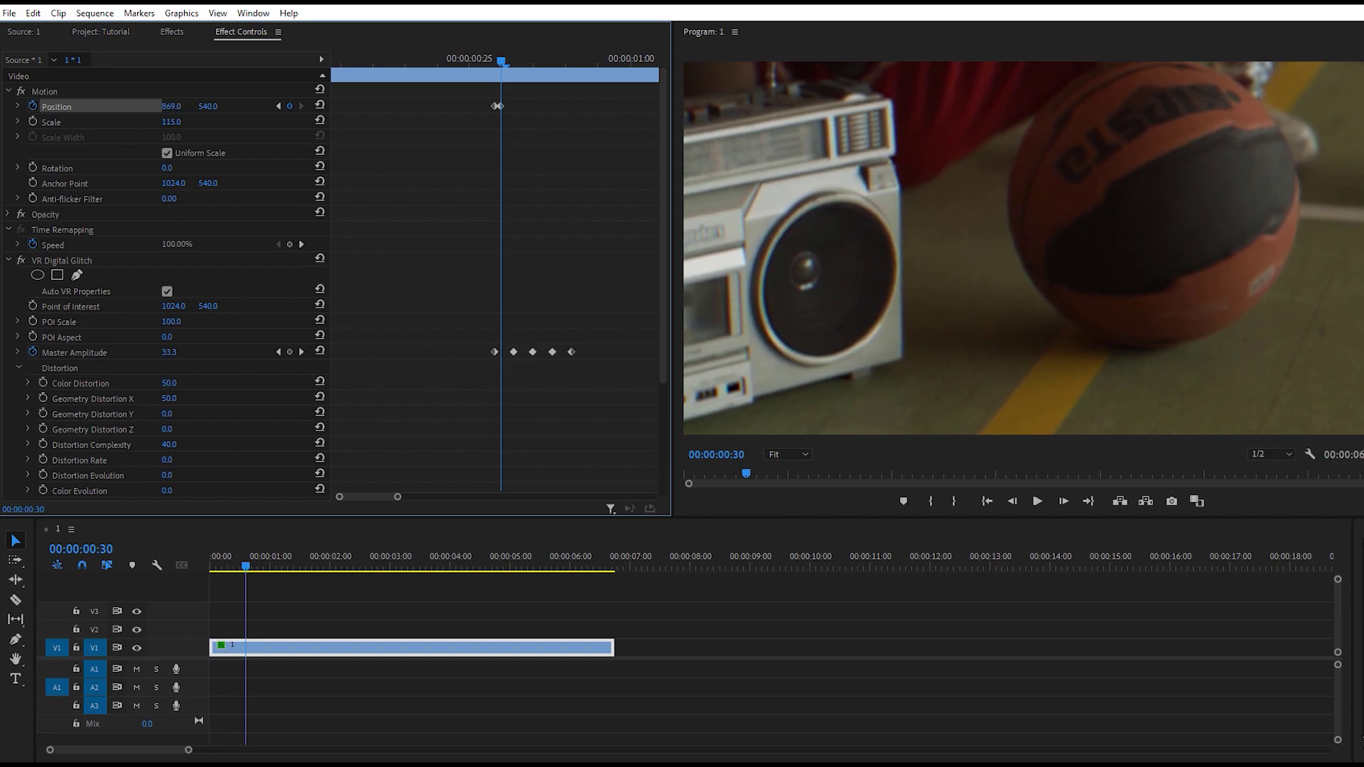
mouse_move(208, 106)
mouse_down()
mouse_move(273, 107)
mouse_move(201, 118)
mouse_up()
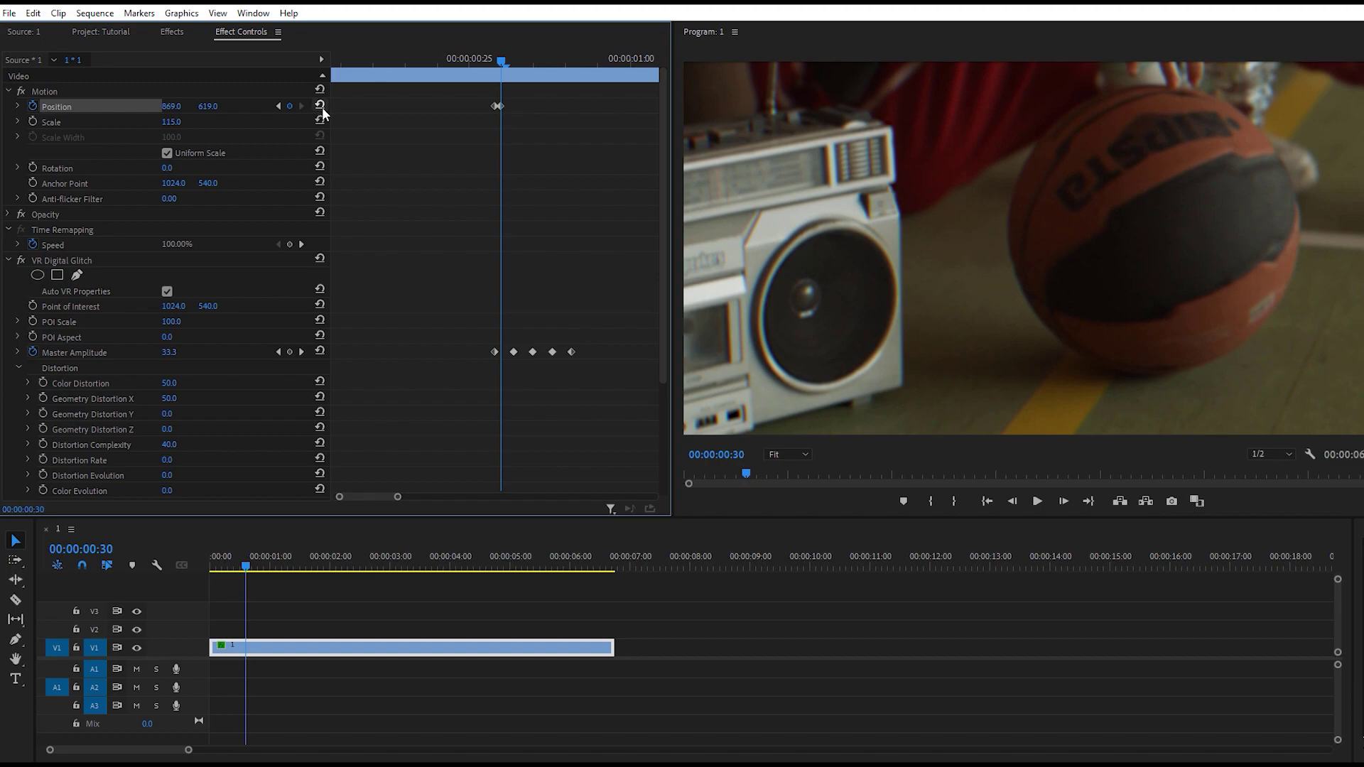
key(Right)
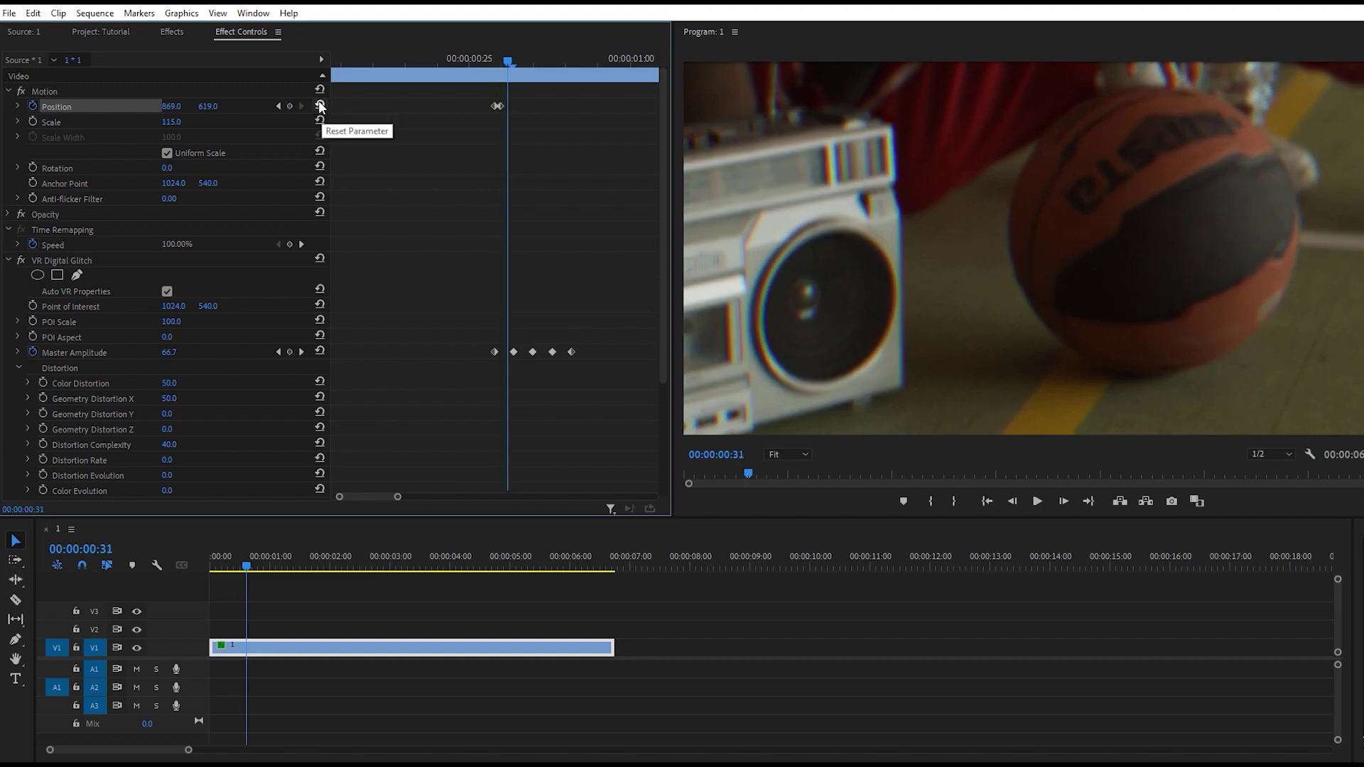
click(320, 107)
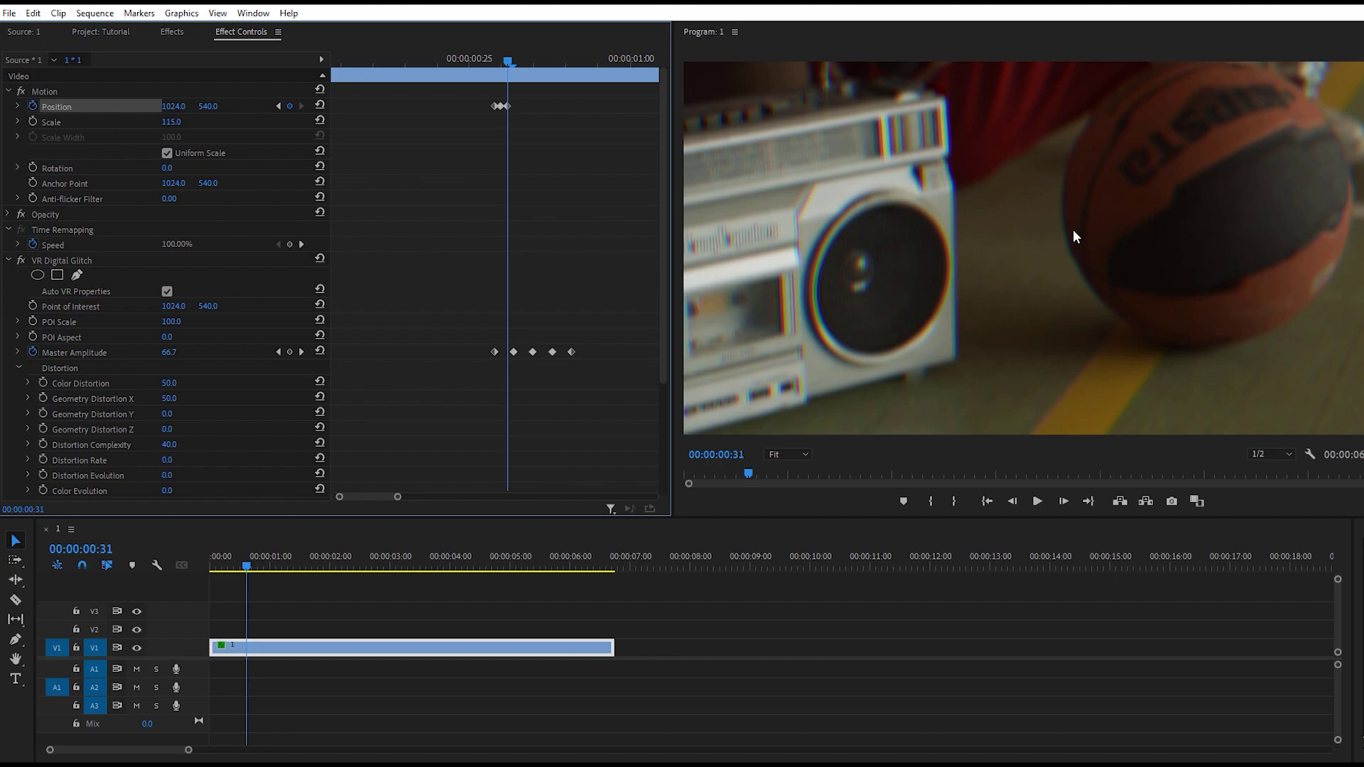
Add frame-by-frame Position shake keyframes: two offsets, each followed by a reset to centre.
key(Right)
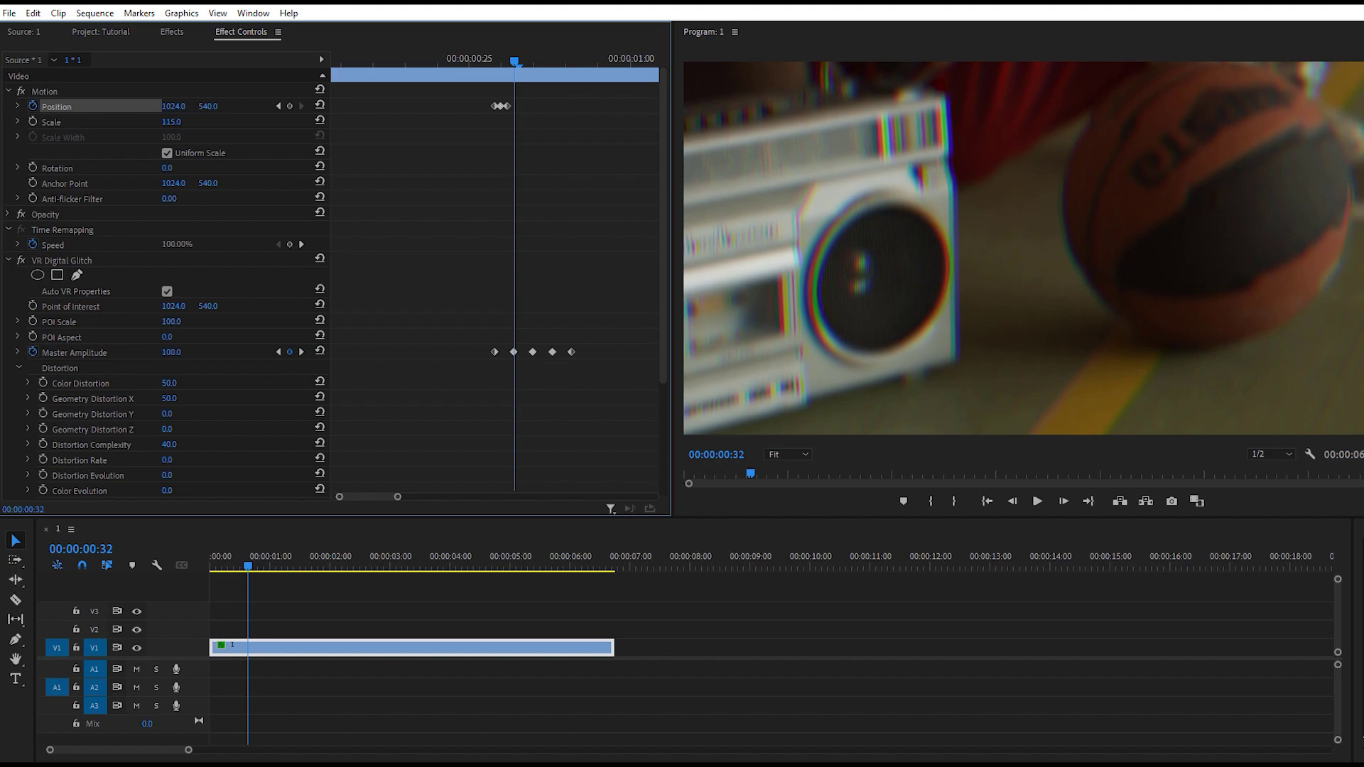
drag(207, 106, 69, 106)
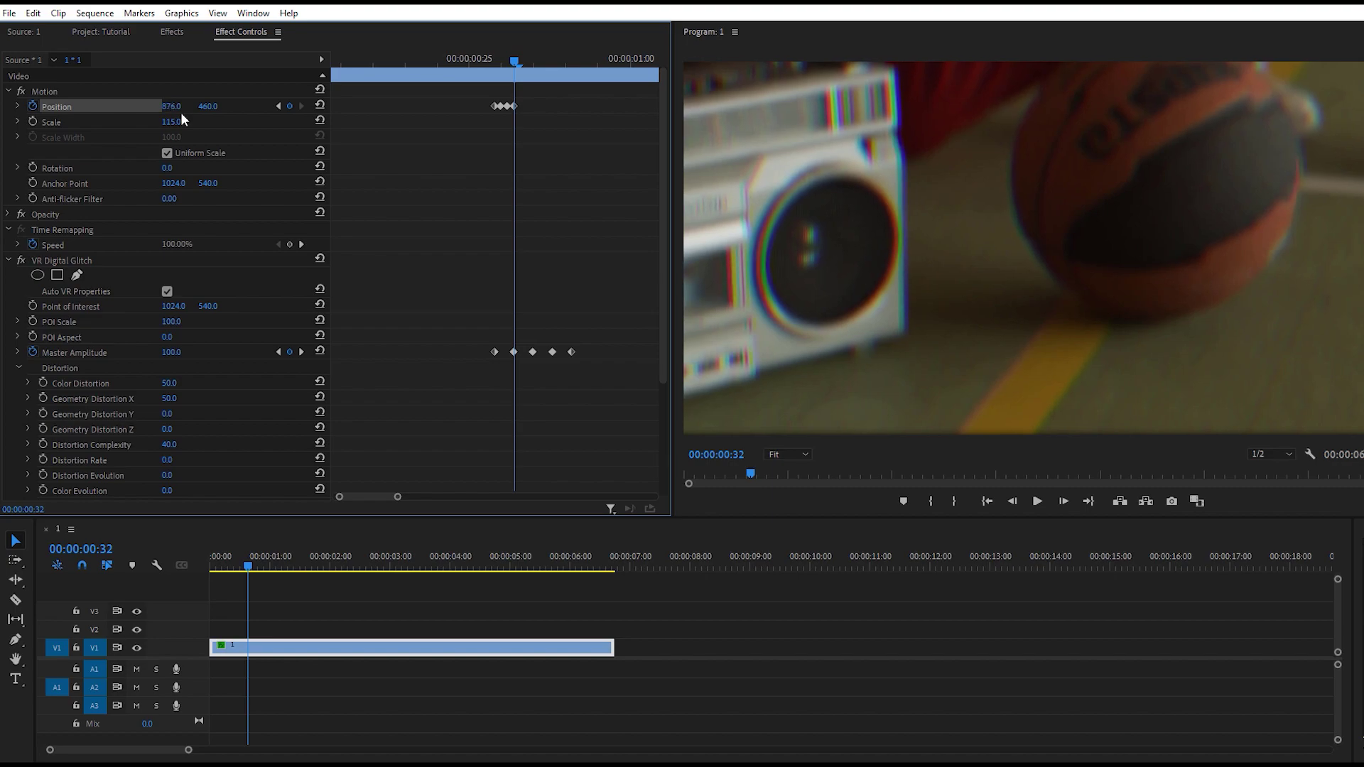
key(Right)
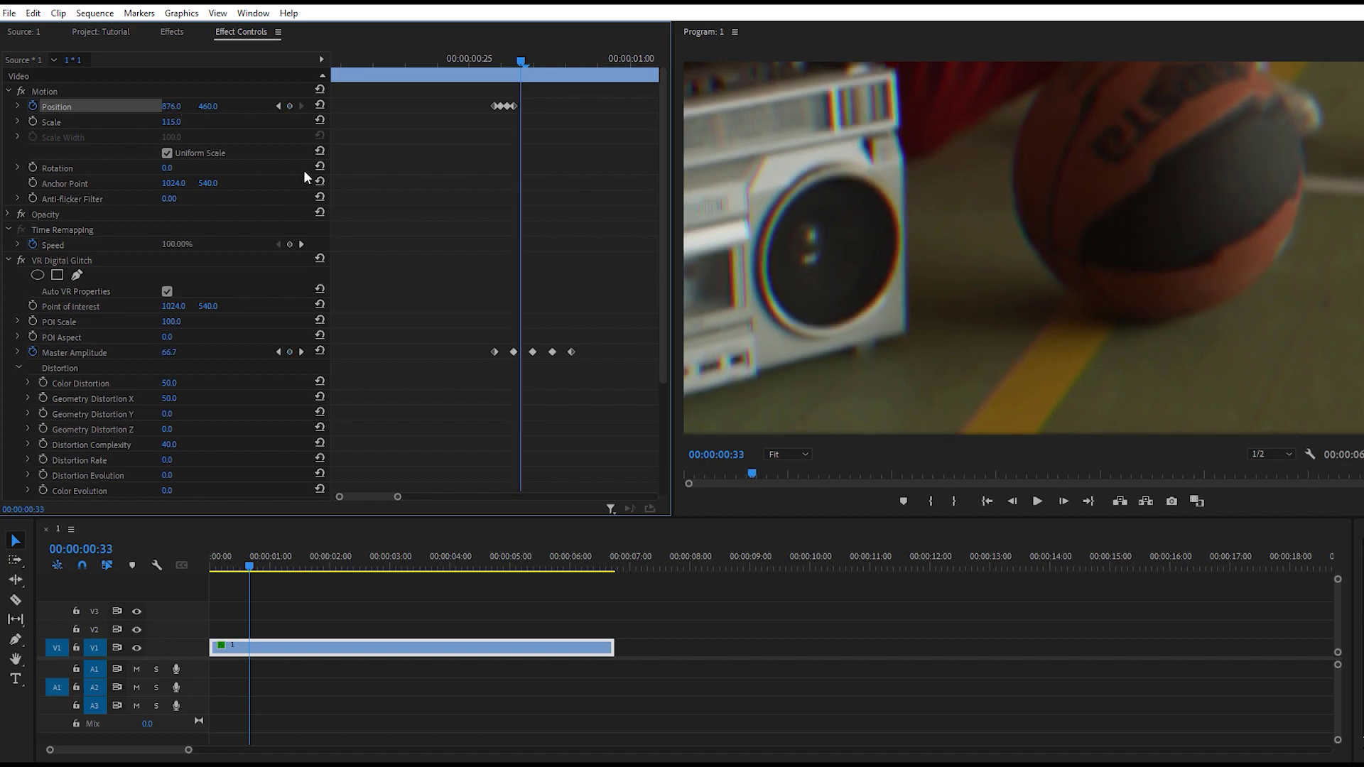
click(319, 108)
key(Right)
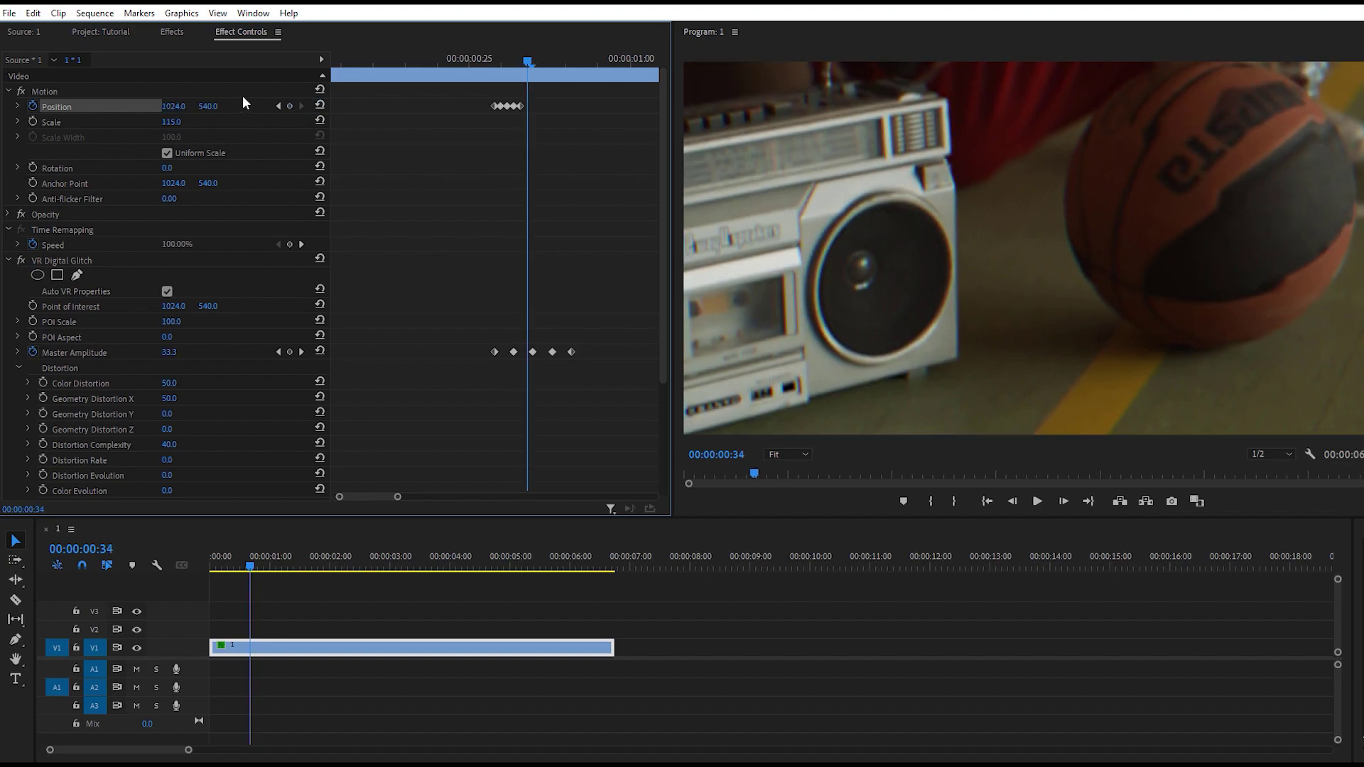
drag(215, 107, 267, 107)
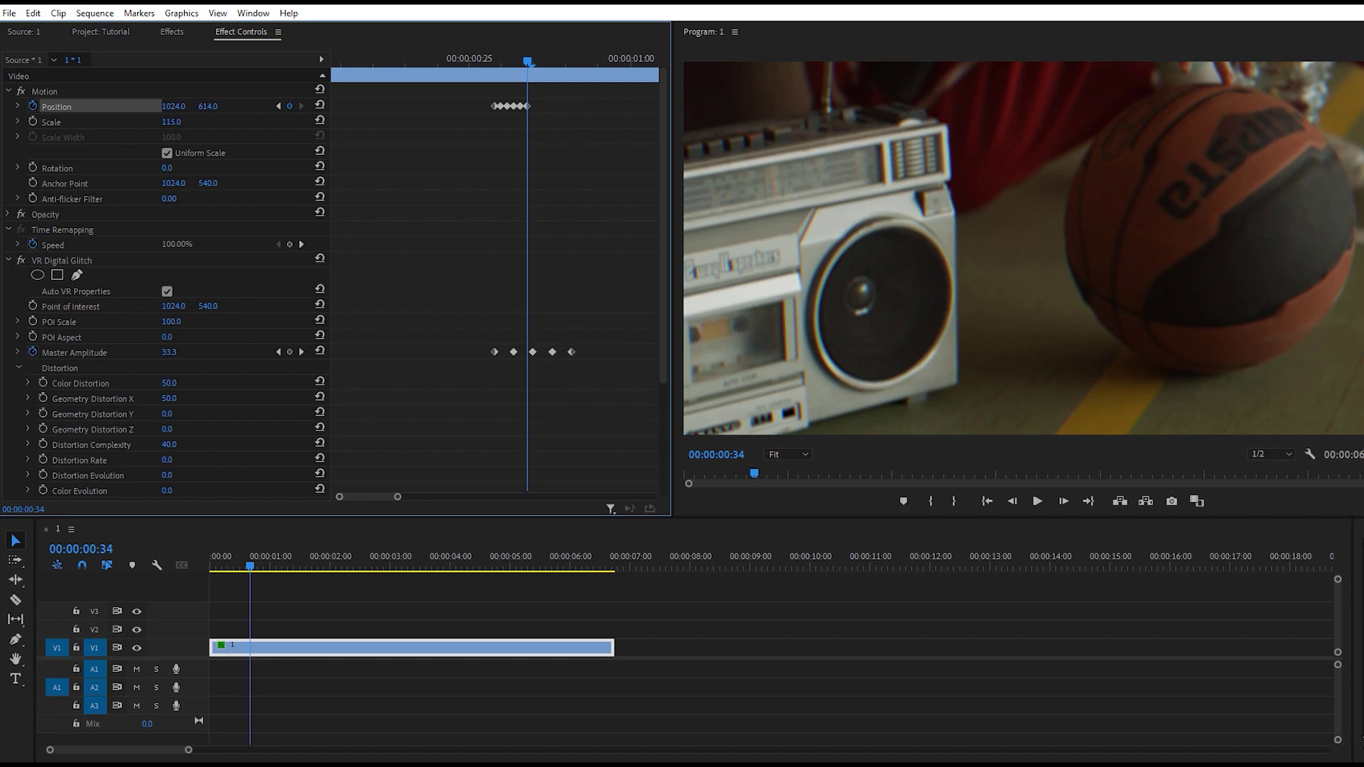
drag(173, 105, 281, 106)
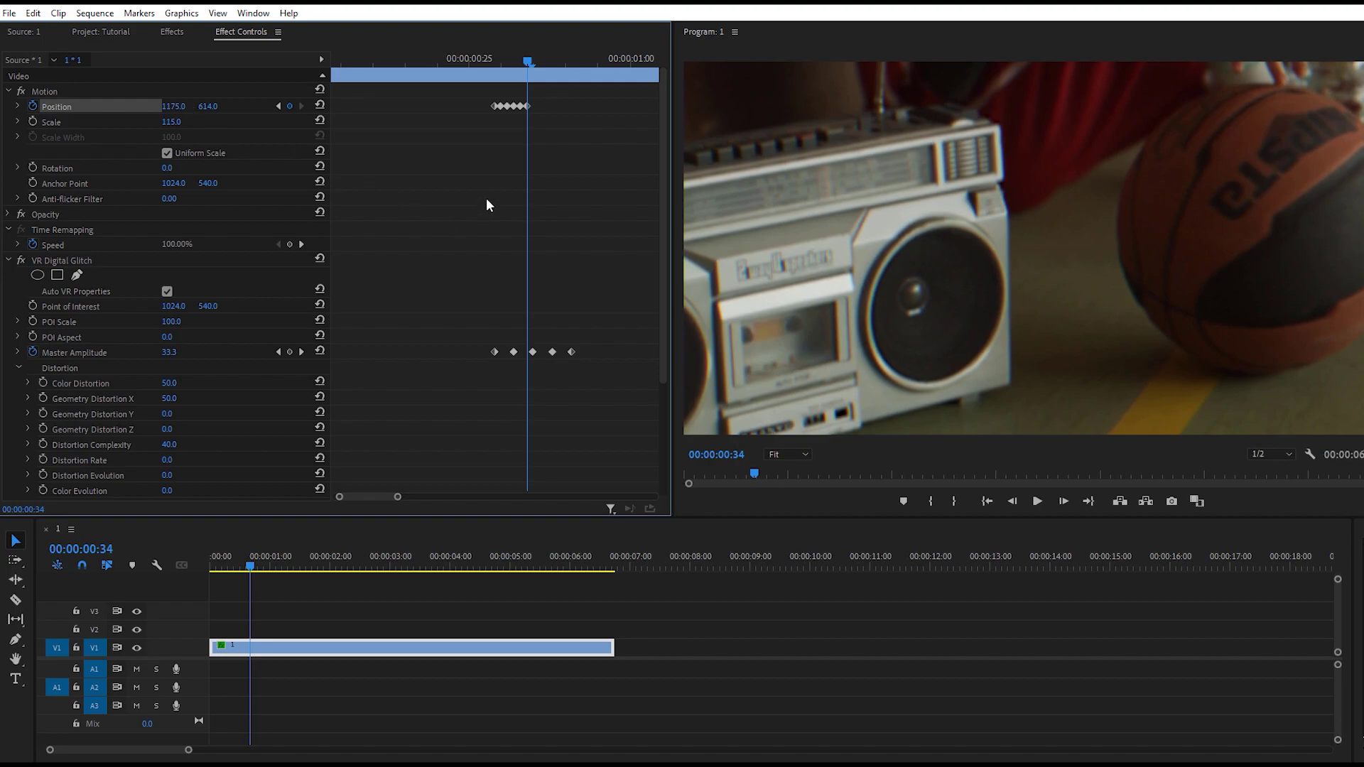
key(Right)
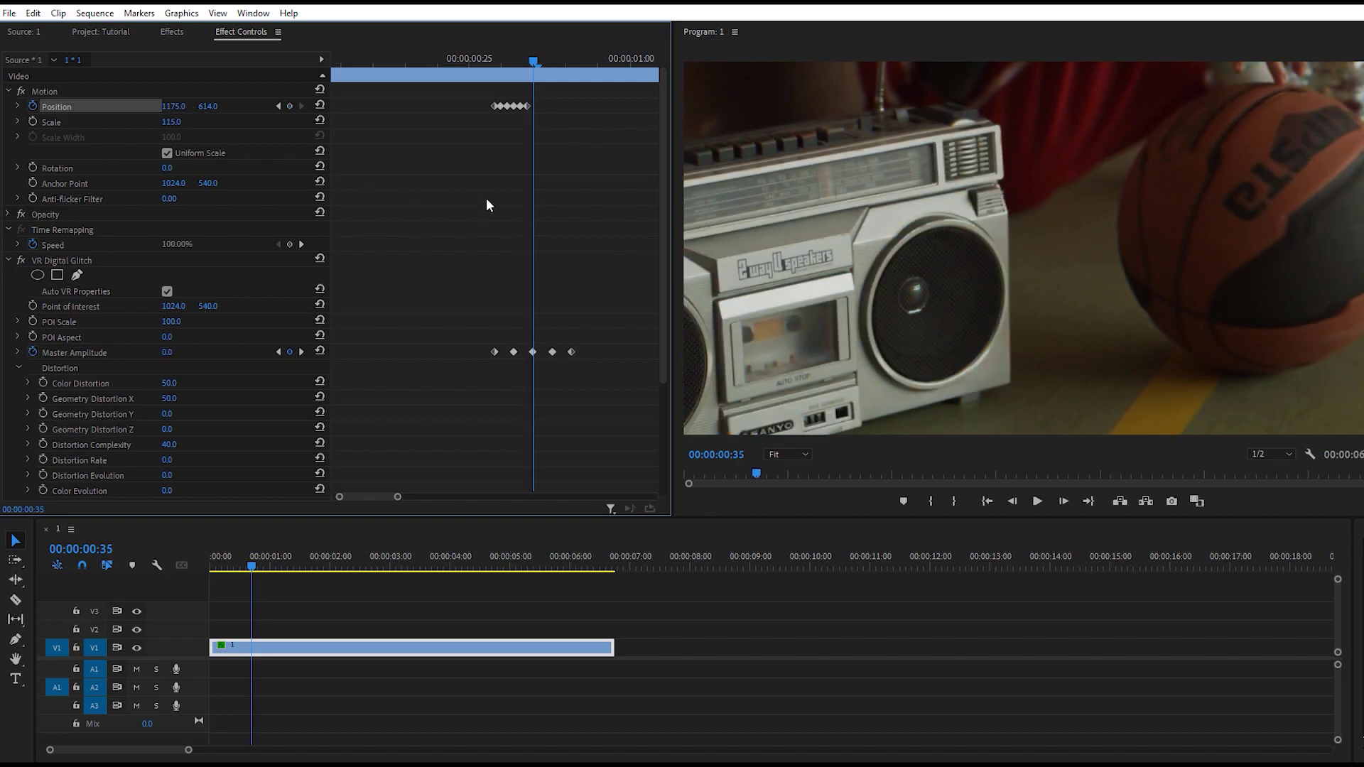
click(319, 105)
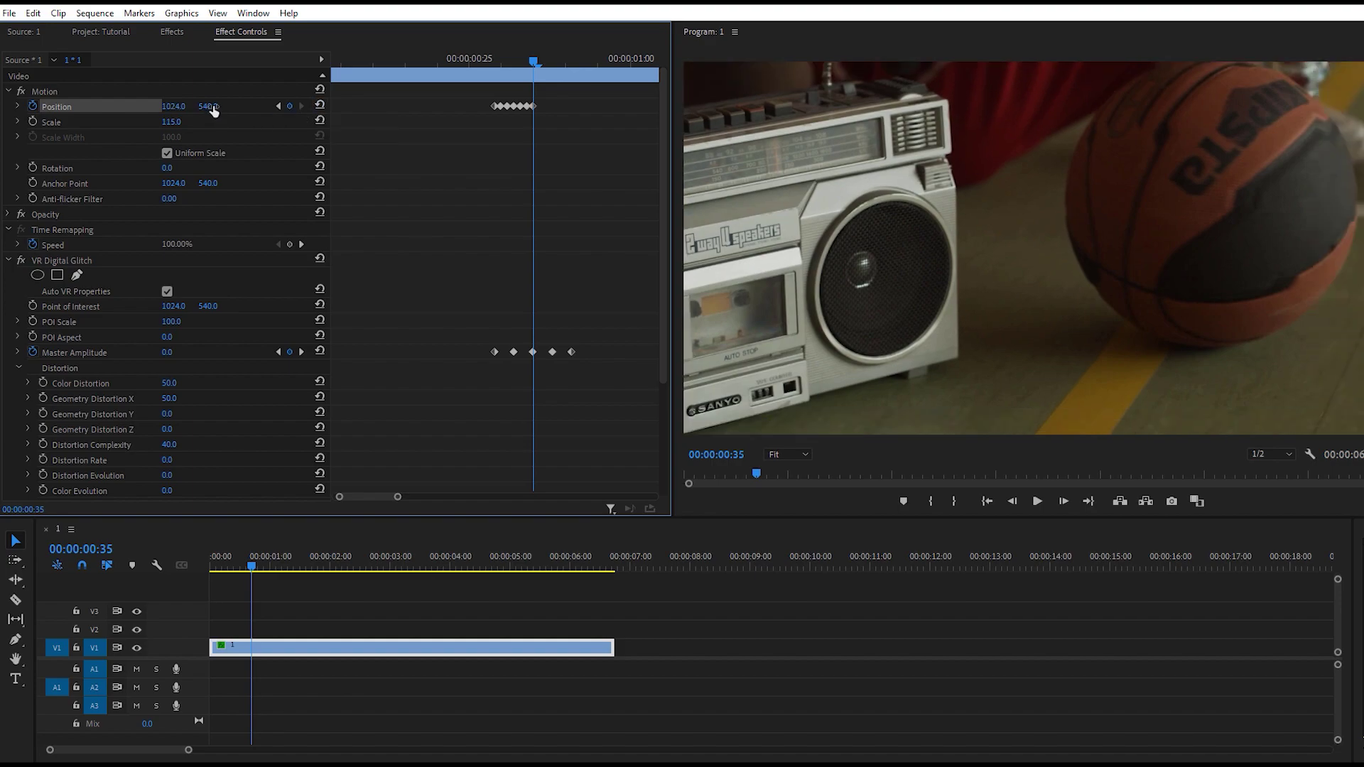
Add a final upward Position offset, recentre it the next frame, then step back to review.
key(Right)
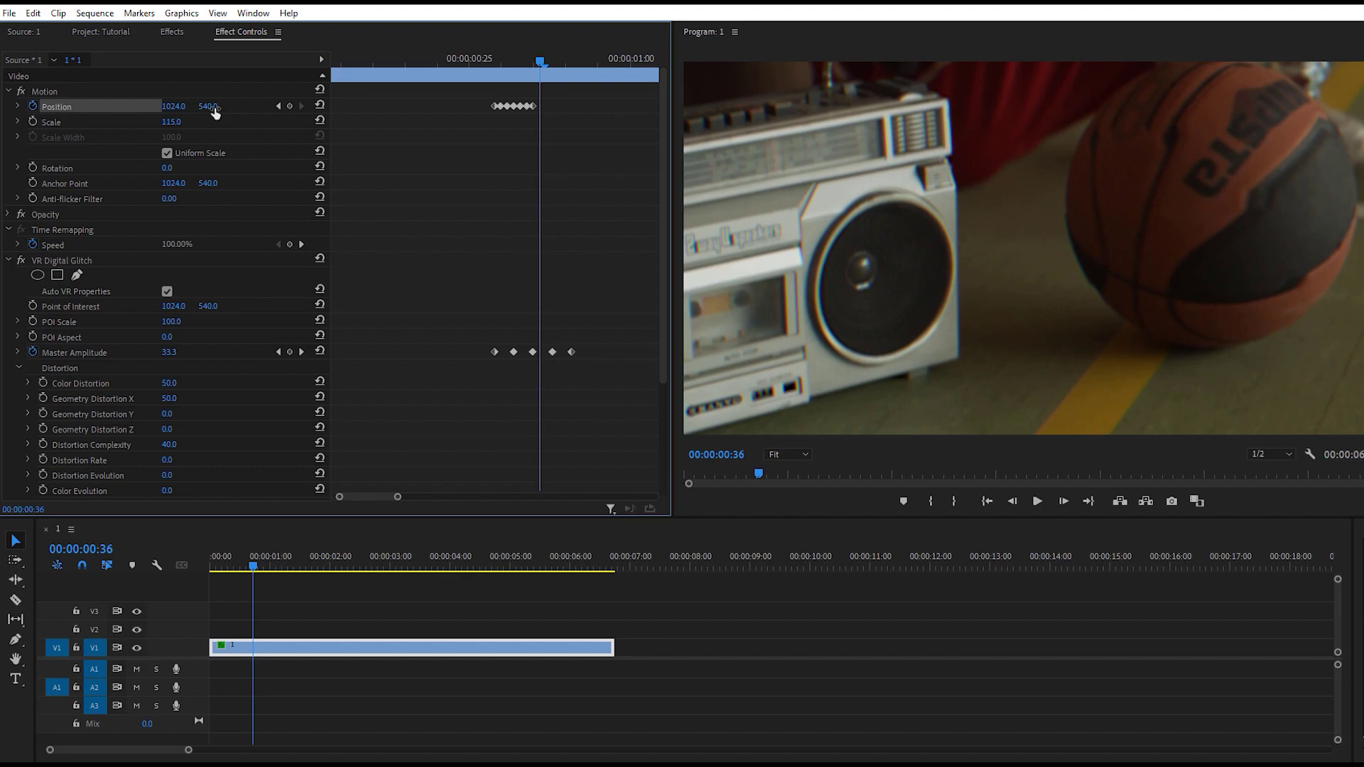
drag(207, 106, 519, 170)
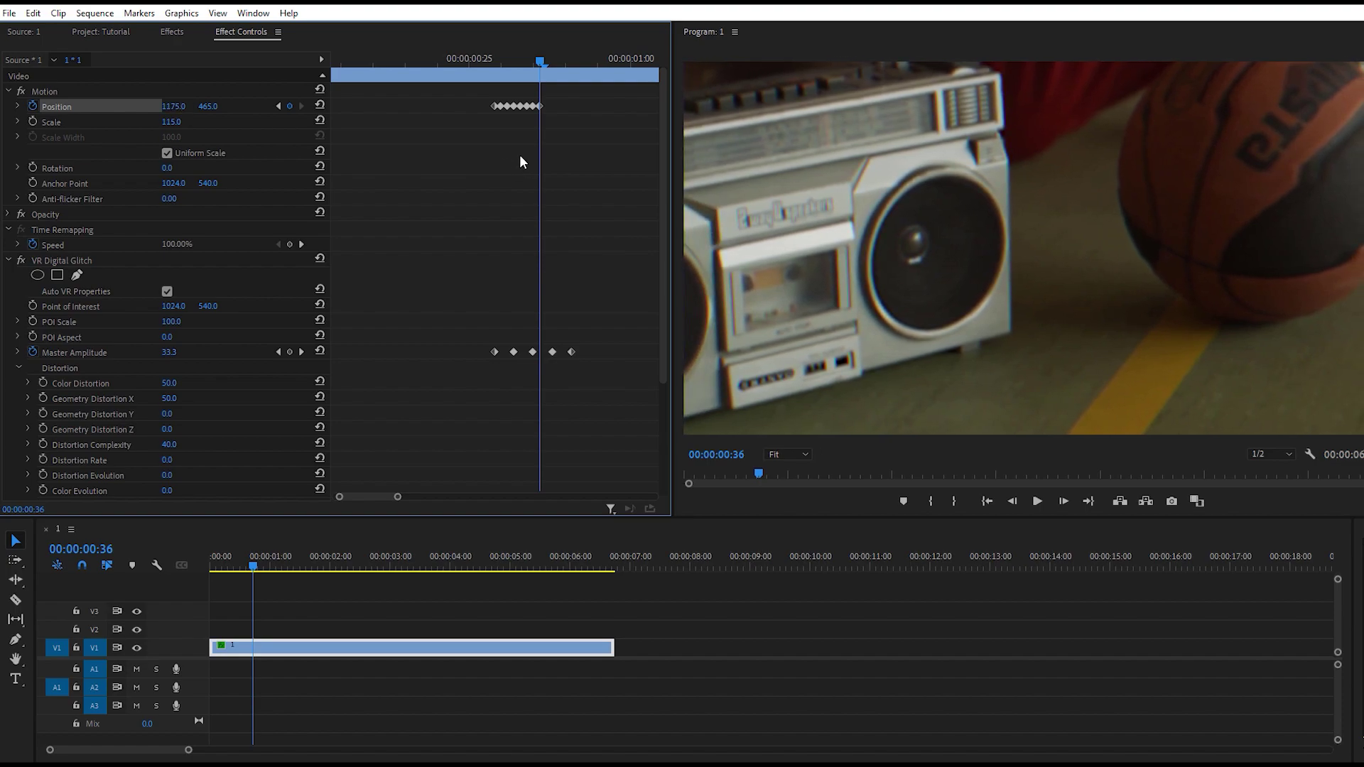
key(Right)
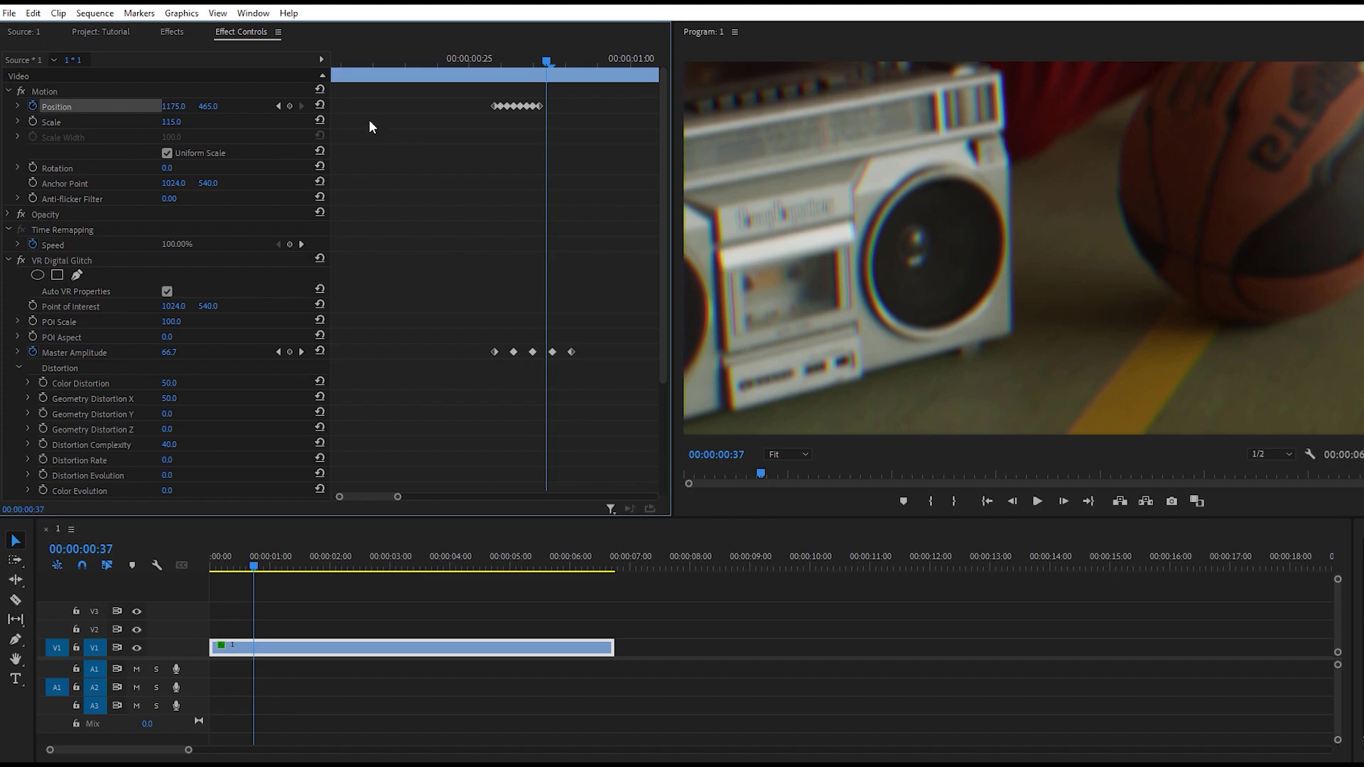
click(320, 107)
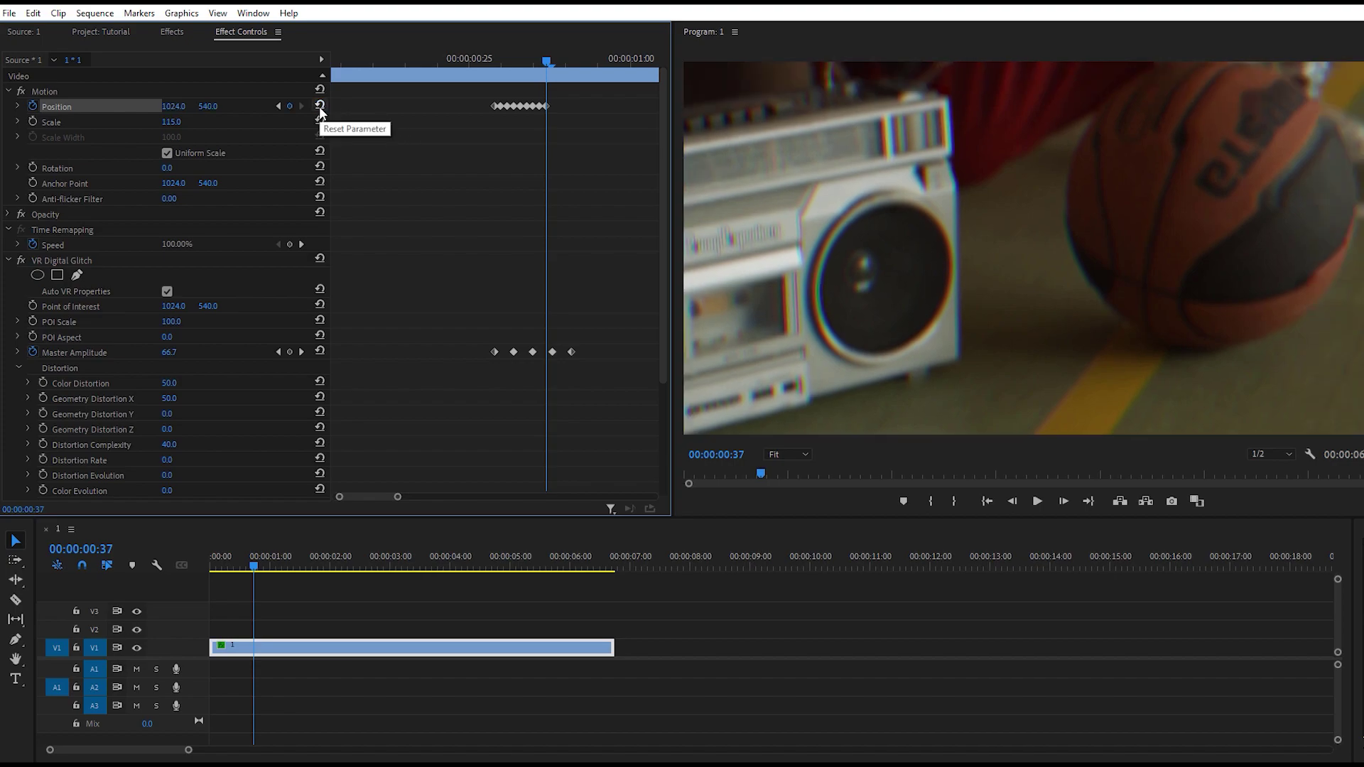
click(531, 64)
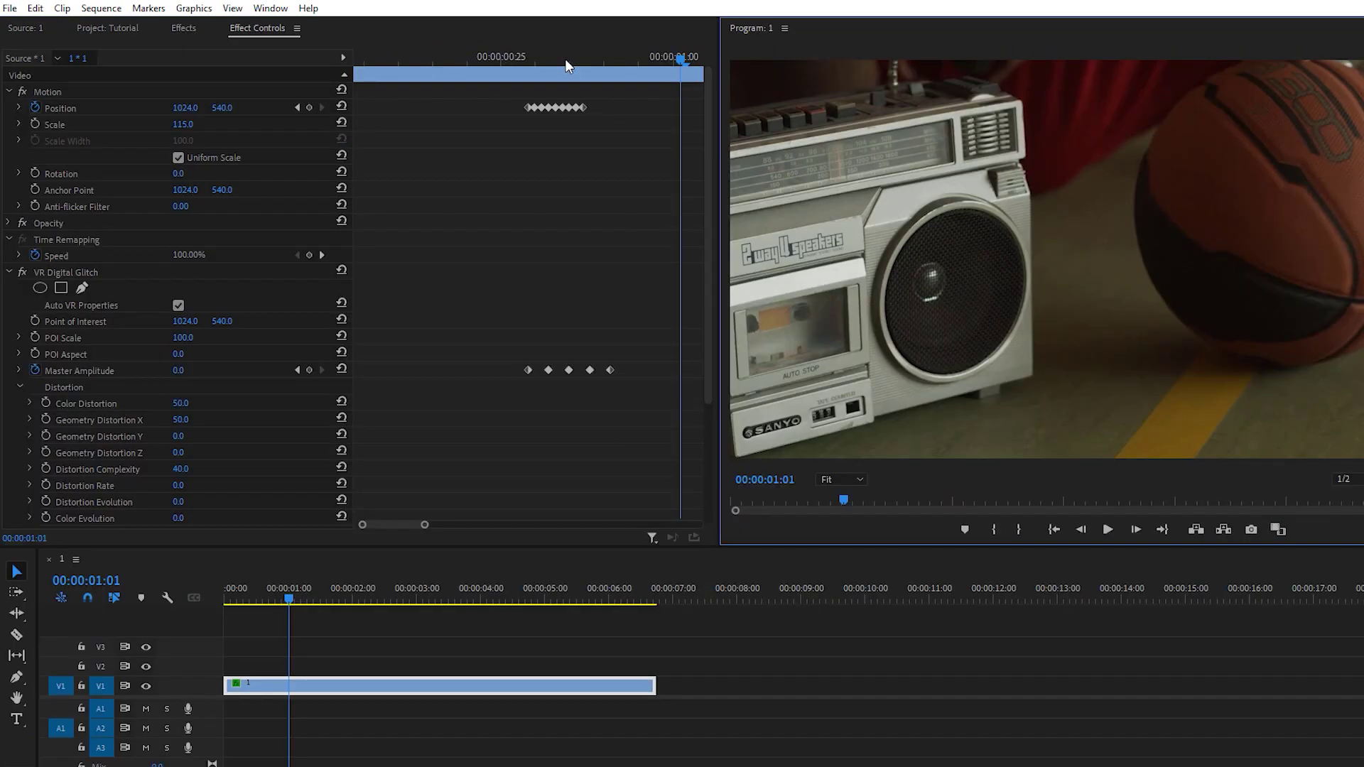
Copy the Position, Master Amplitude and Blur Length burst keyframes to around 00:00:01:40, then preview.
drag(567, 66, 516, 160)
drag(426, 525, 542, 526)
drag(384, 93, 421, 119)
drag(459, 164, 539, 602)
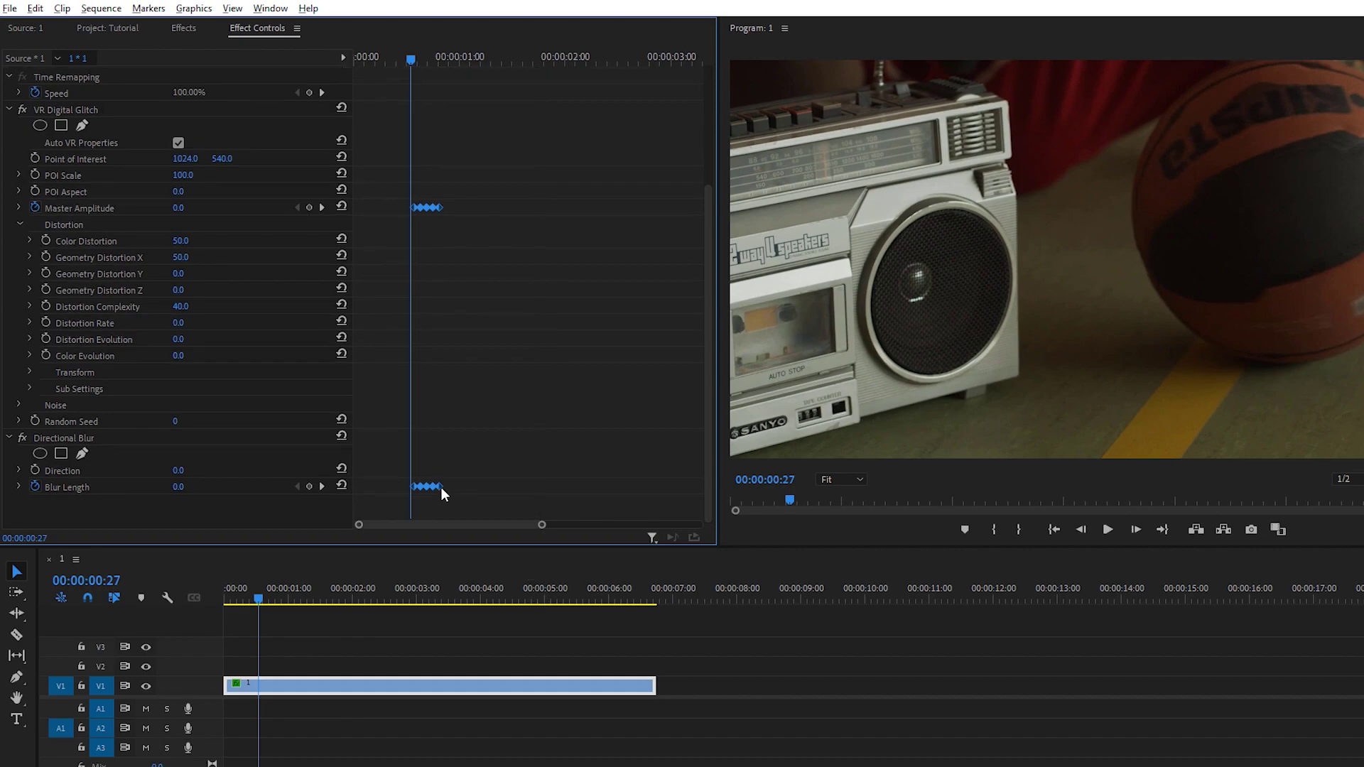
drag(442, 487, 552, 493)
drag(496, 53, 392, 57)
key(space)
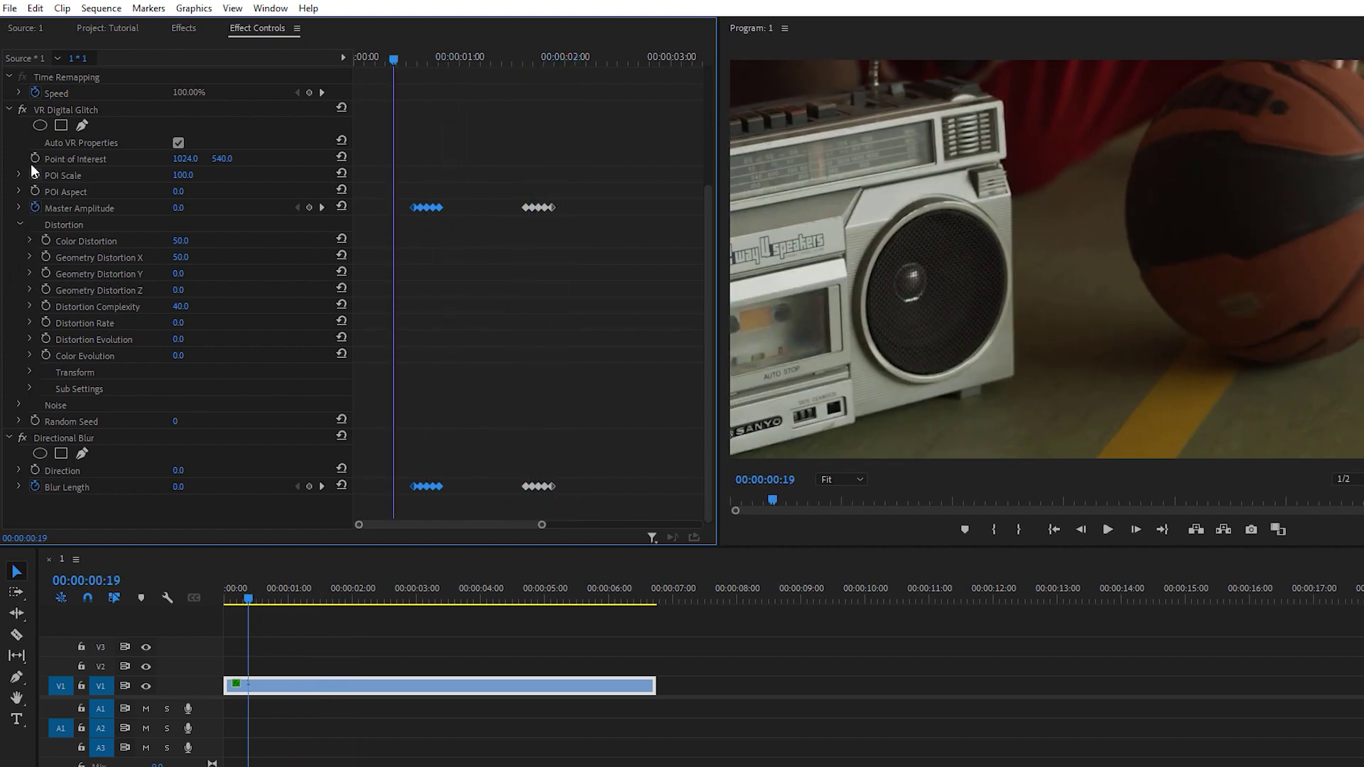
Collapse the effects and select Motion, VR Digital Glitch and Directional Blur together.
click(10, 110)
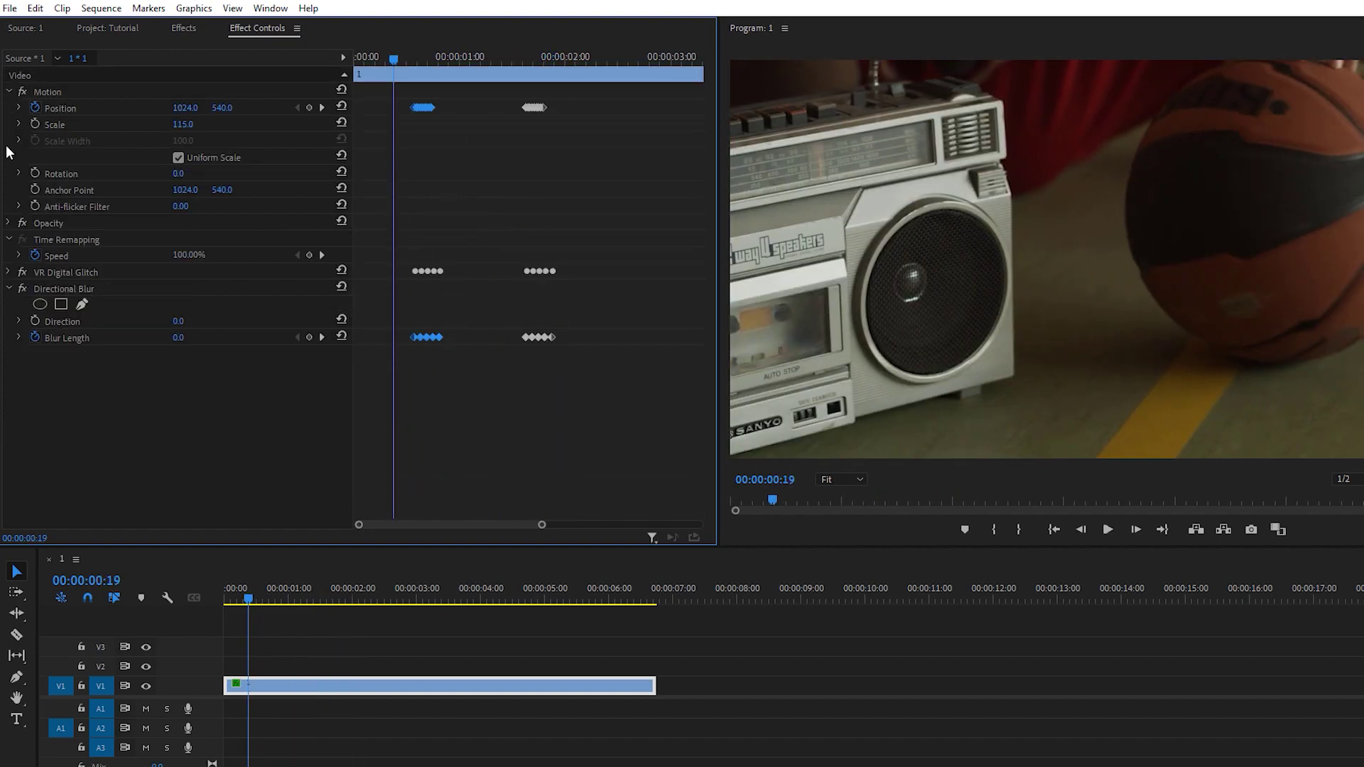
click(9, 289)
click(71, 292)
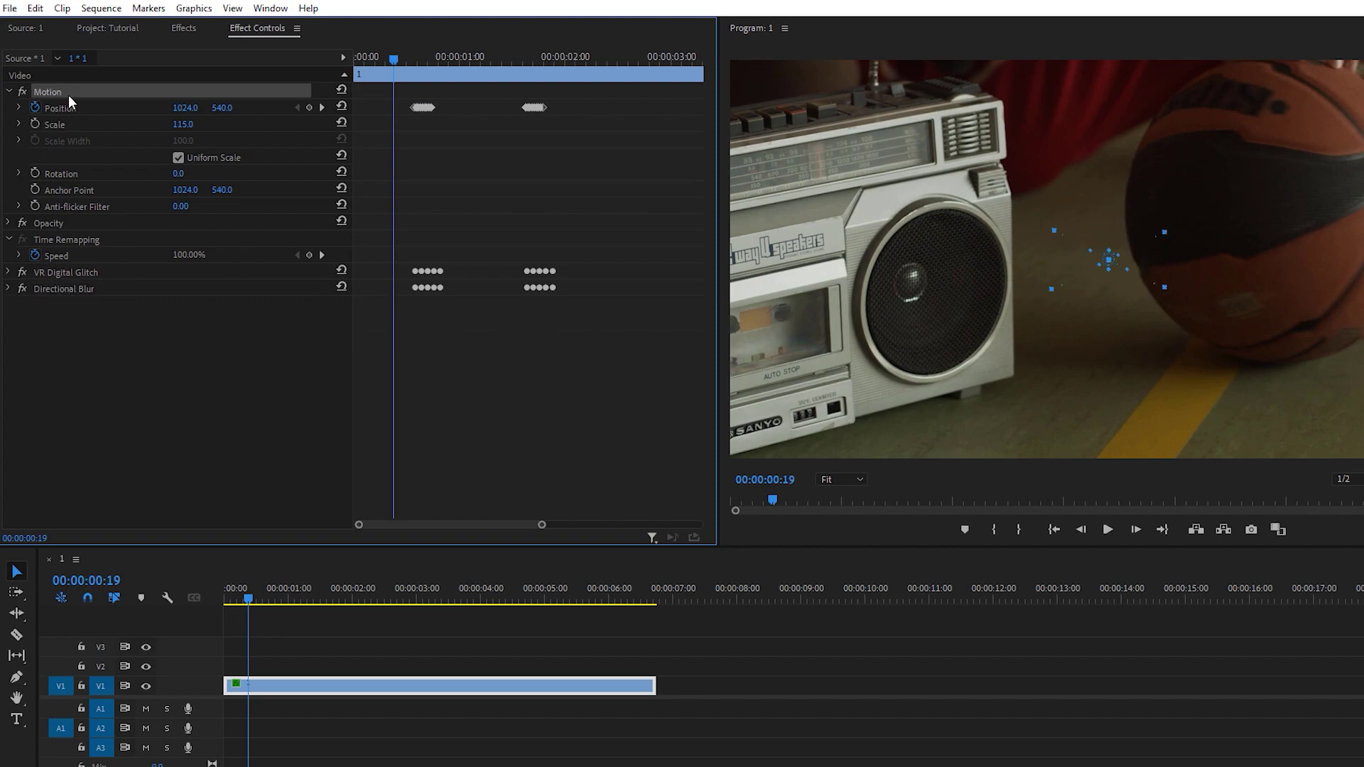
click(82, 277)
click(93, 269)
ctrl+click(84, 287)
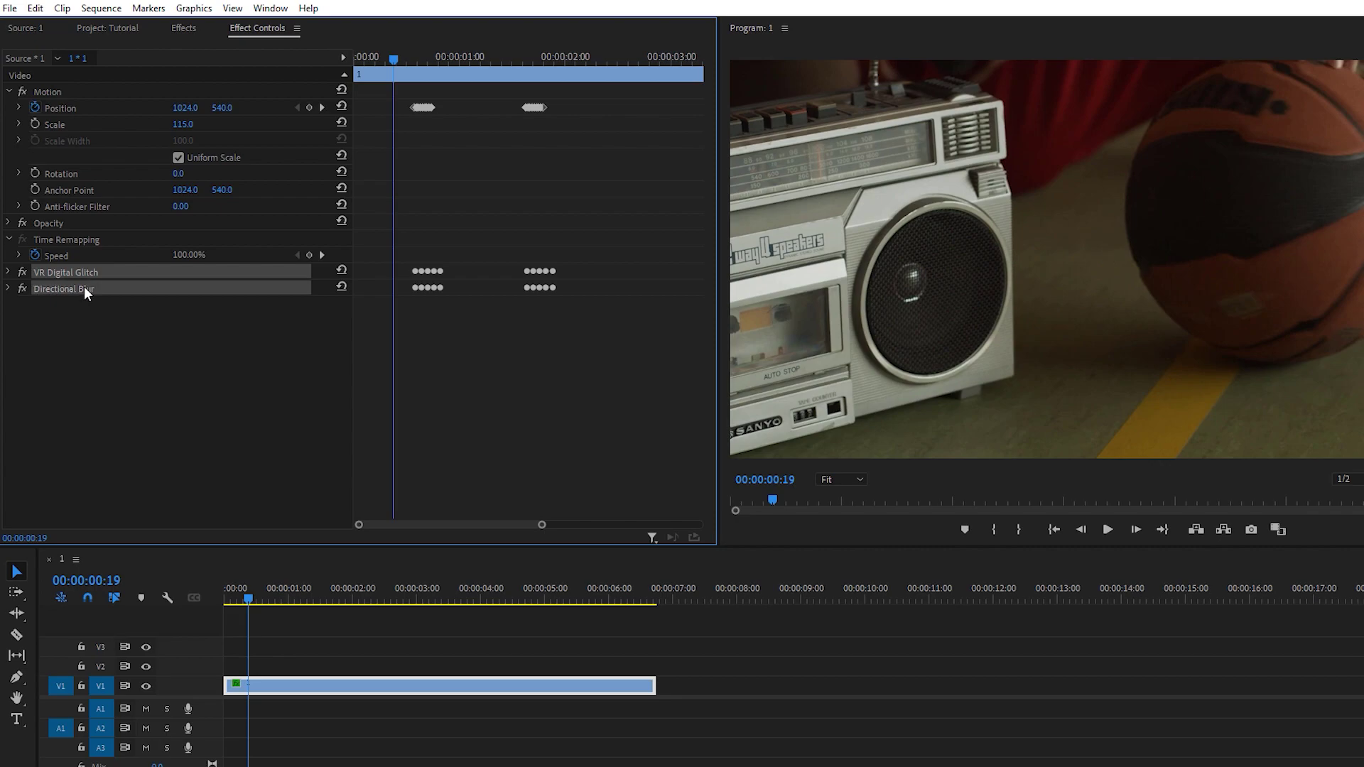
Open Save Preset for the selected effects, close the dialog, and show the Project panel.
right_click(110, 91)
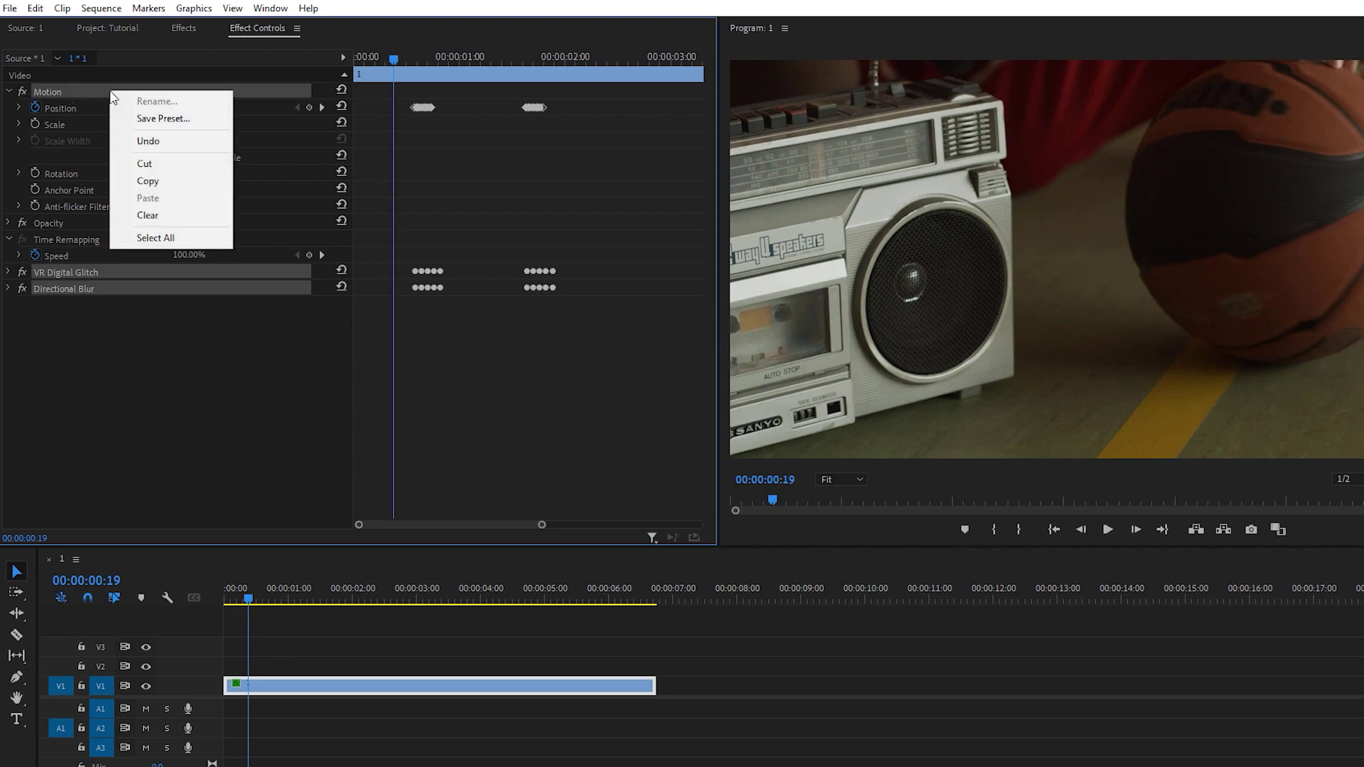
click(168, 119)
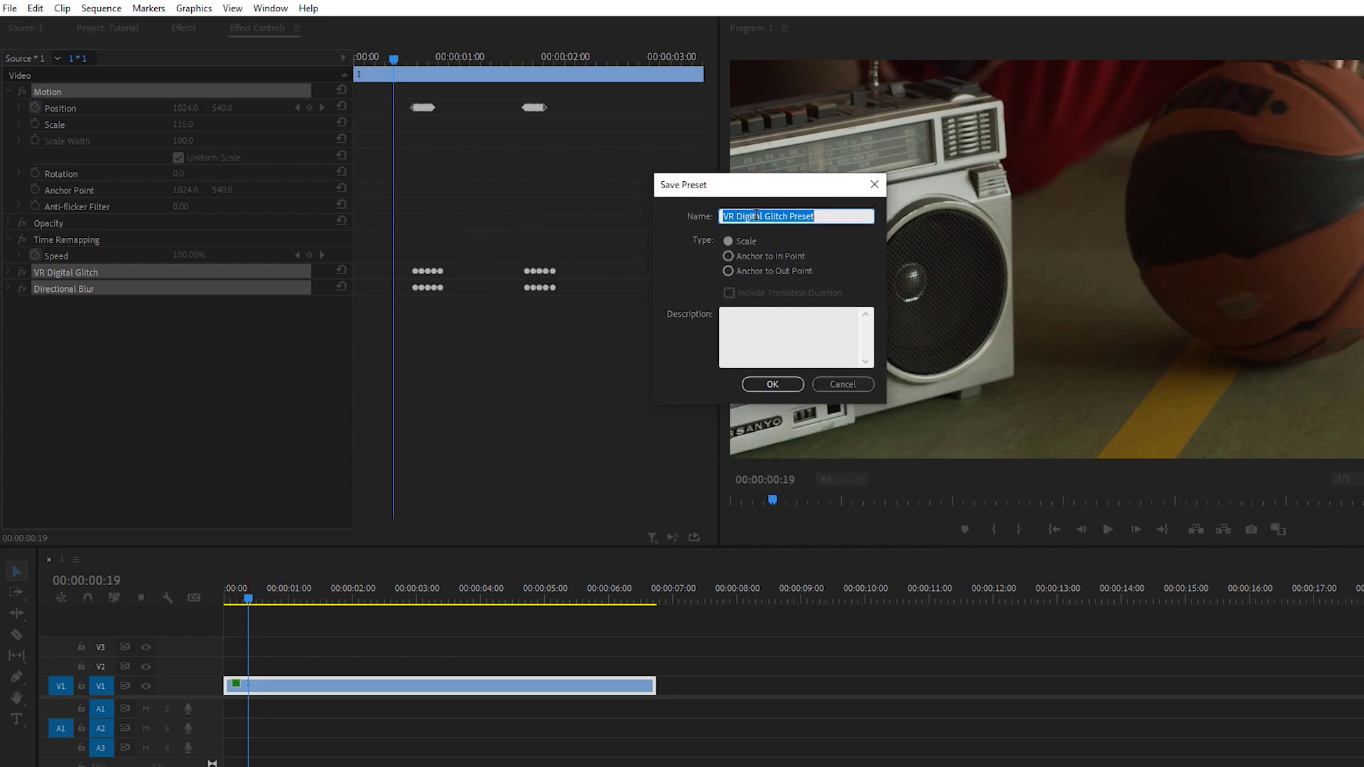
click(873, 184)
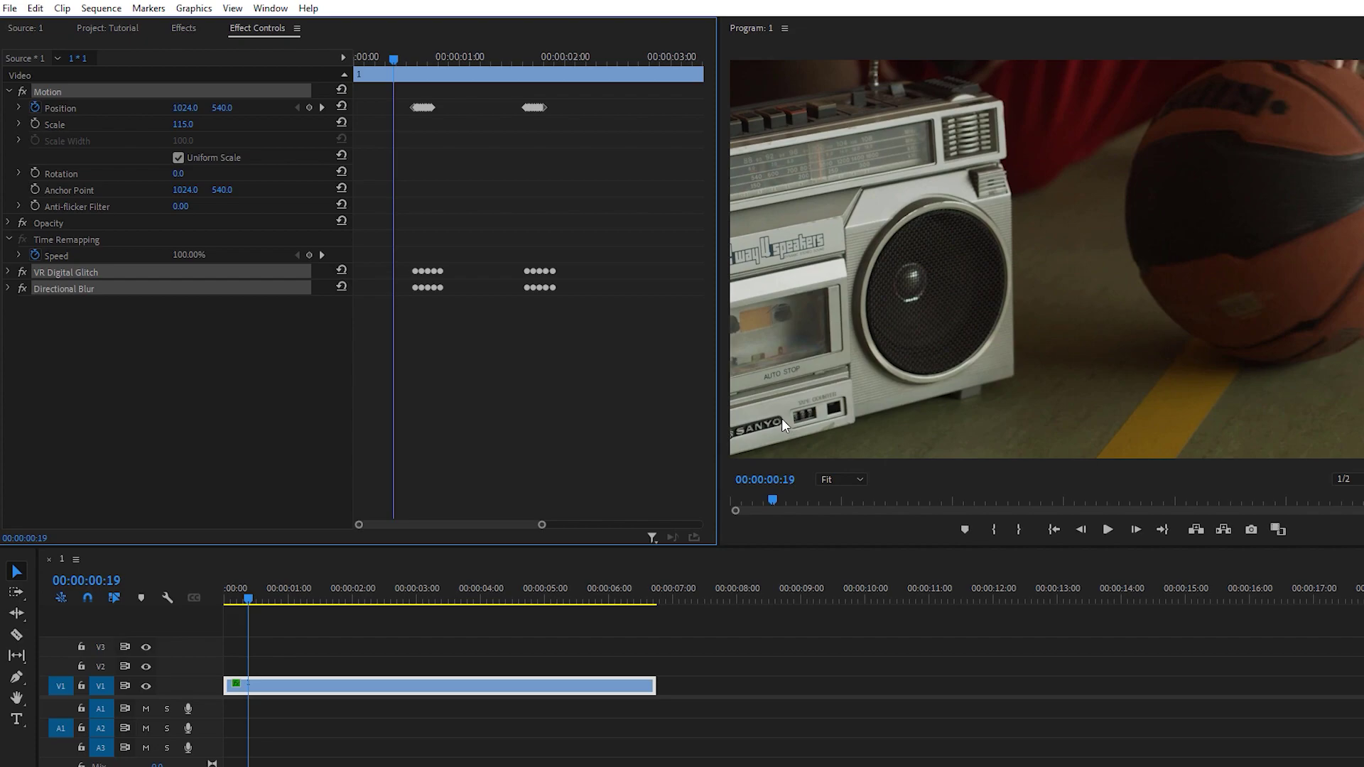
key(shift+1)
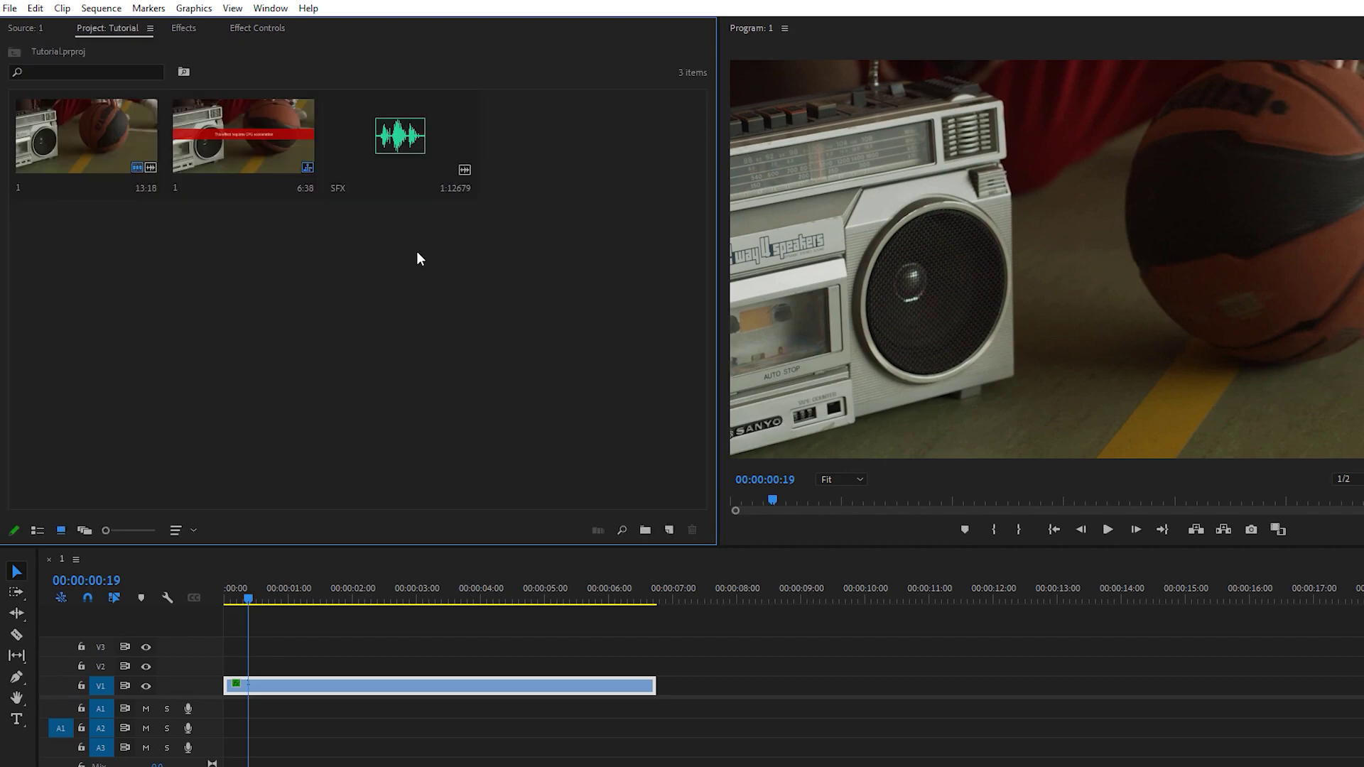
Place the SFX audio on track A1 at 00:00:00:19, then enlarge and zoom the timeline.
double_click(426, 170)
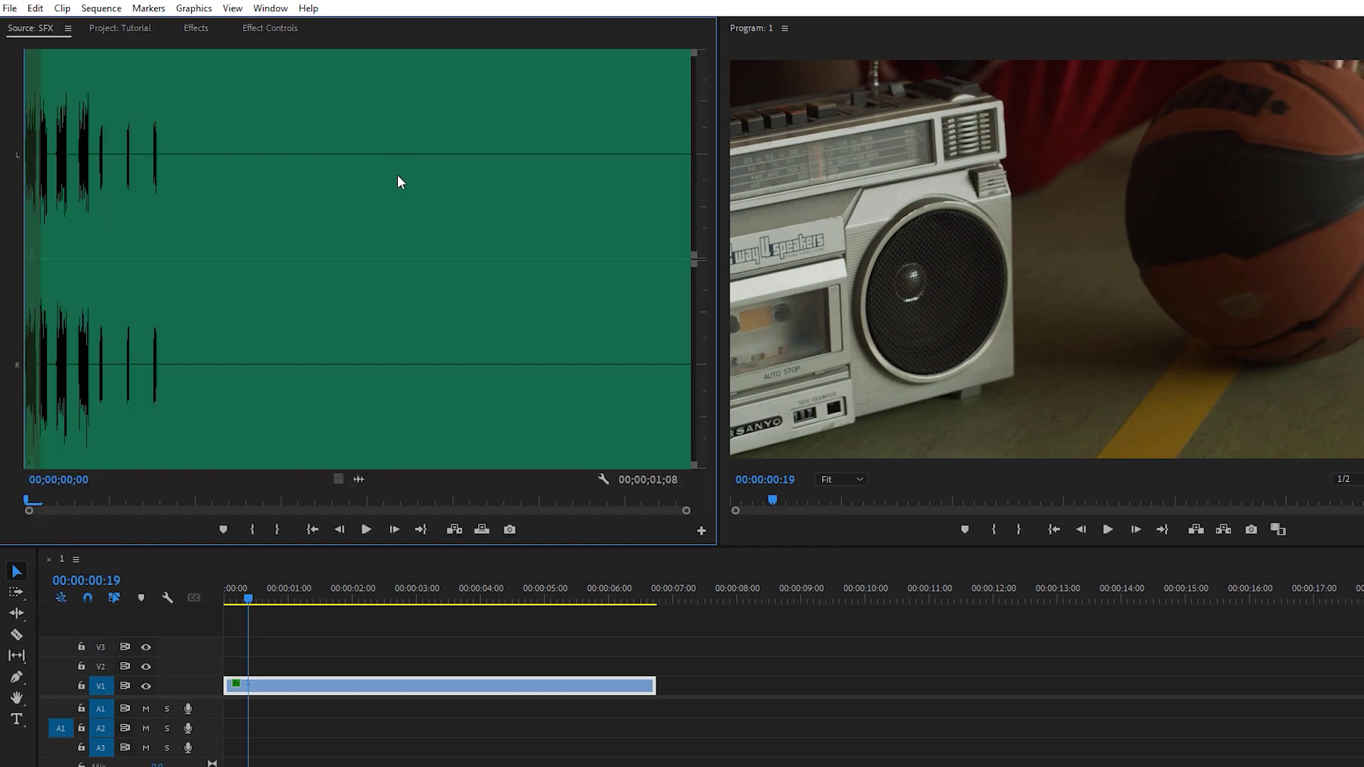
drag(358, 478, 281, 710)
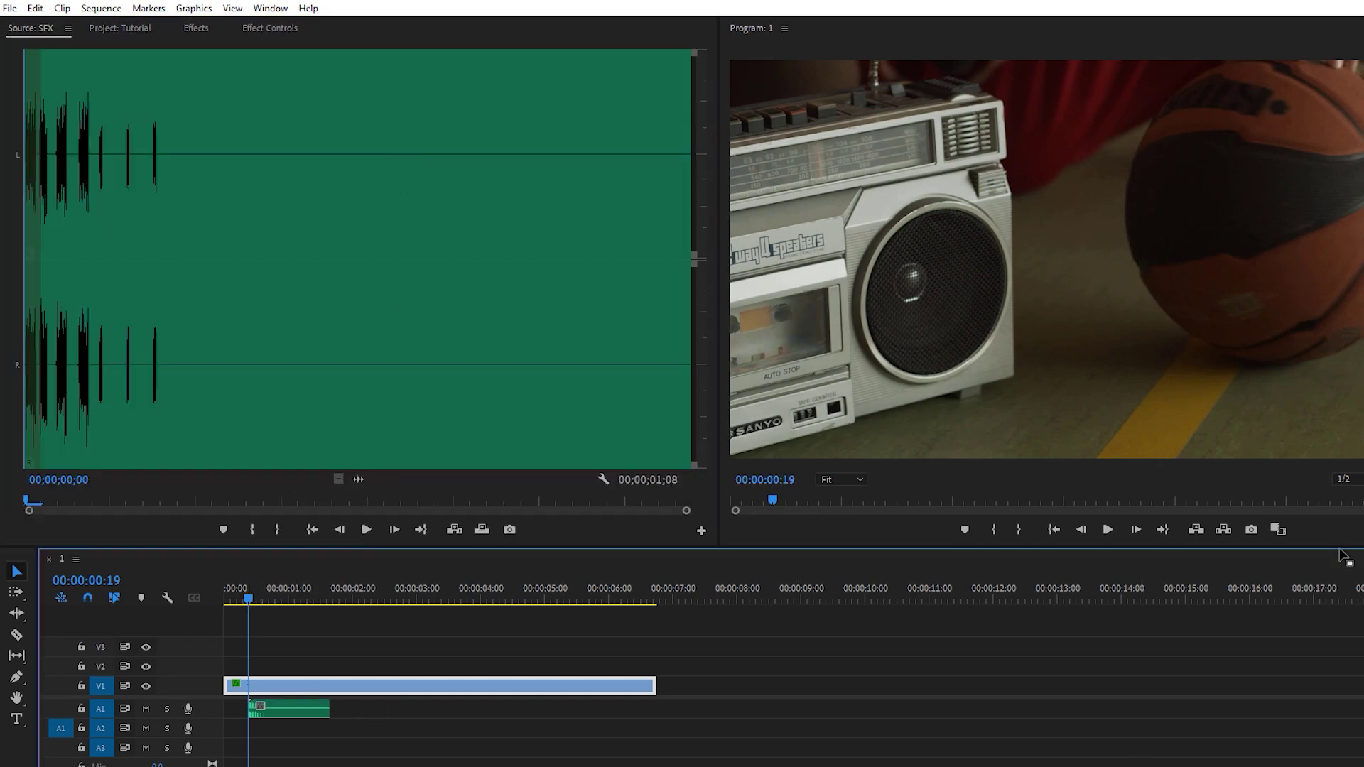
drag(1341, 549, 1350, 436)
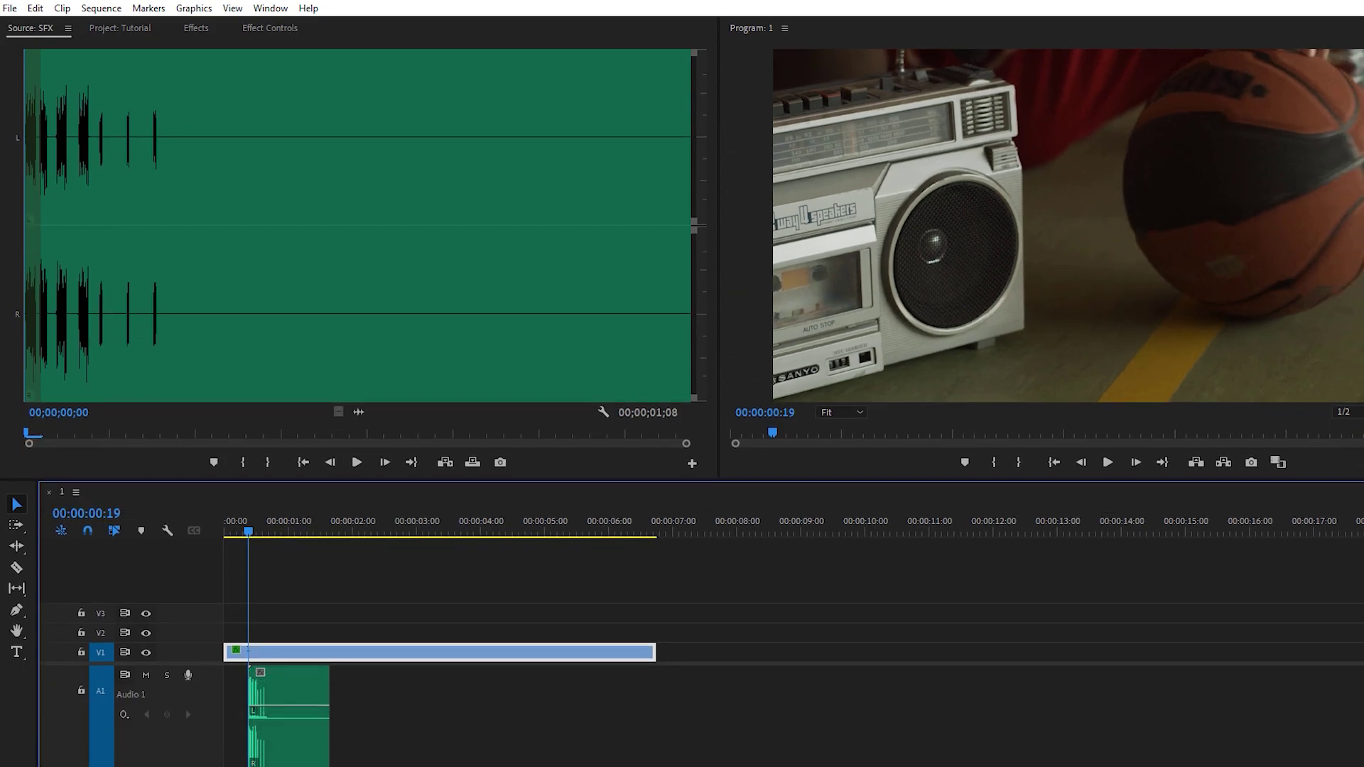
key(=)
key(=)
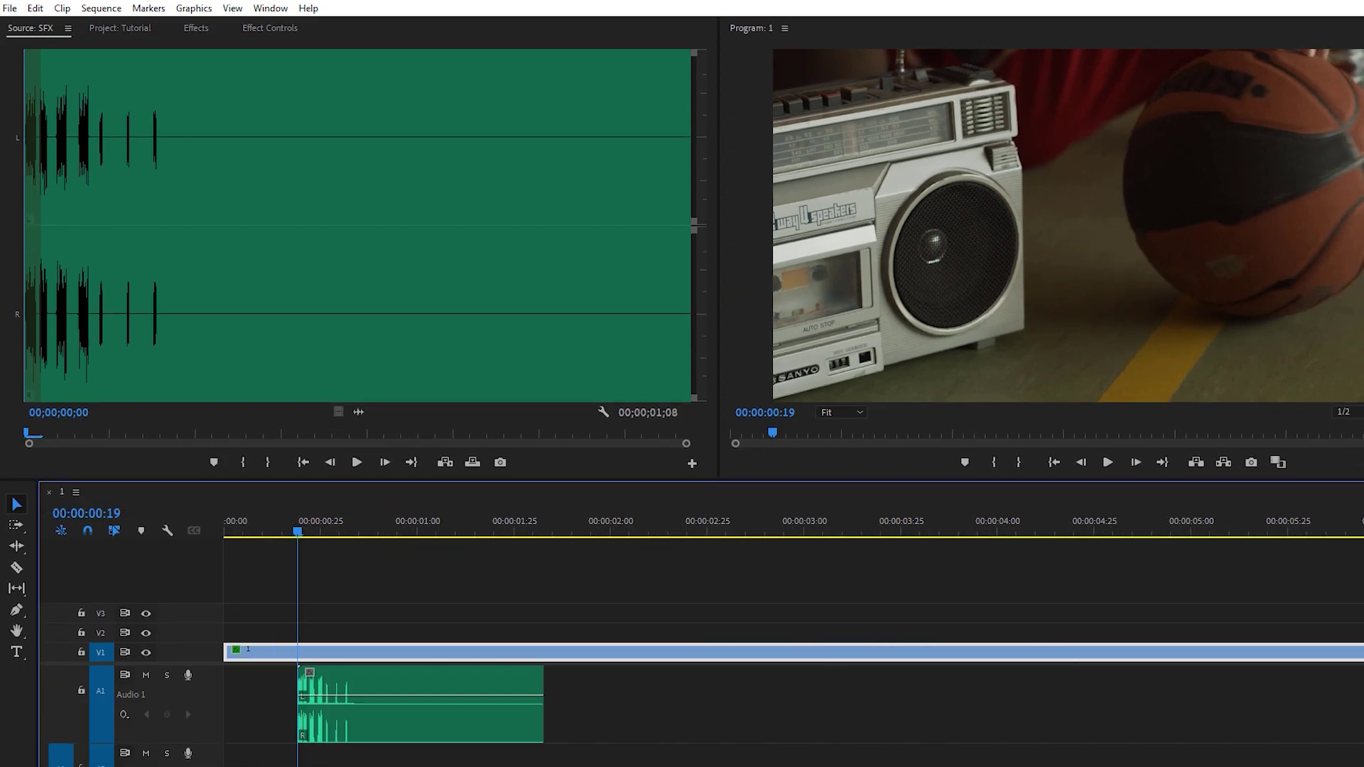
mouse_move(295, 529)
mouse_down()
mouse_move(272, 527)
mouse_move(286, 529)
mouse_up()
click(270, 28)
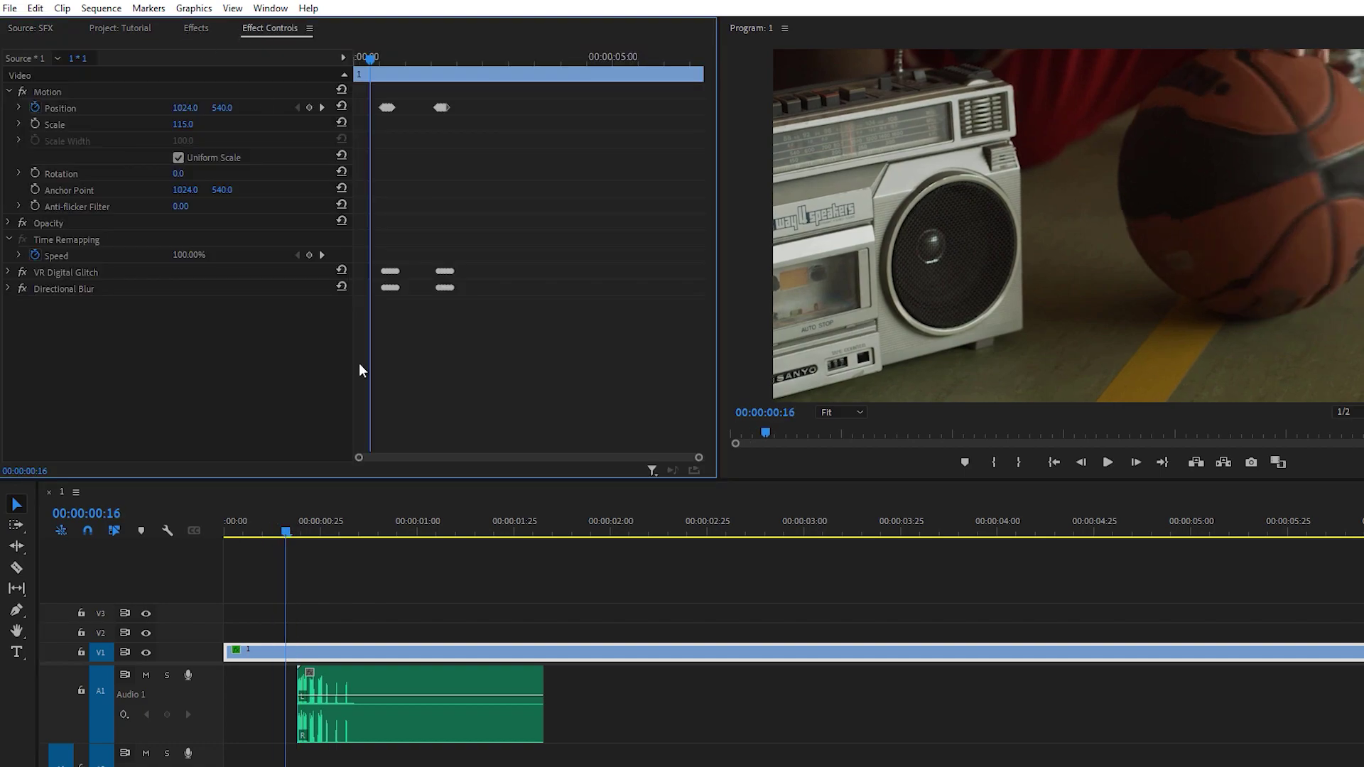
Start the SFX clip exactly at the first glitch burst and trim it to match.
drag(699, 457, 467, 459)
drag(452, 57, 464, 61)
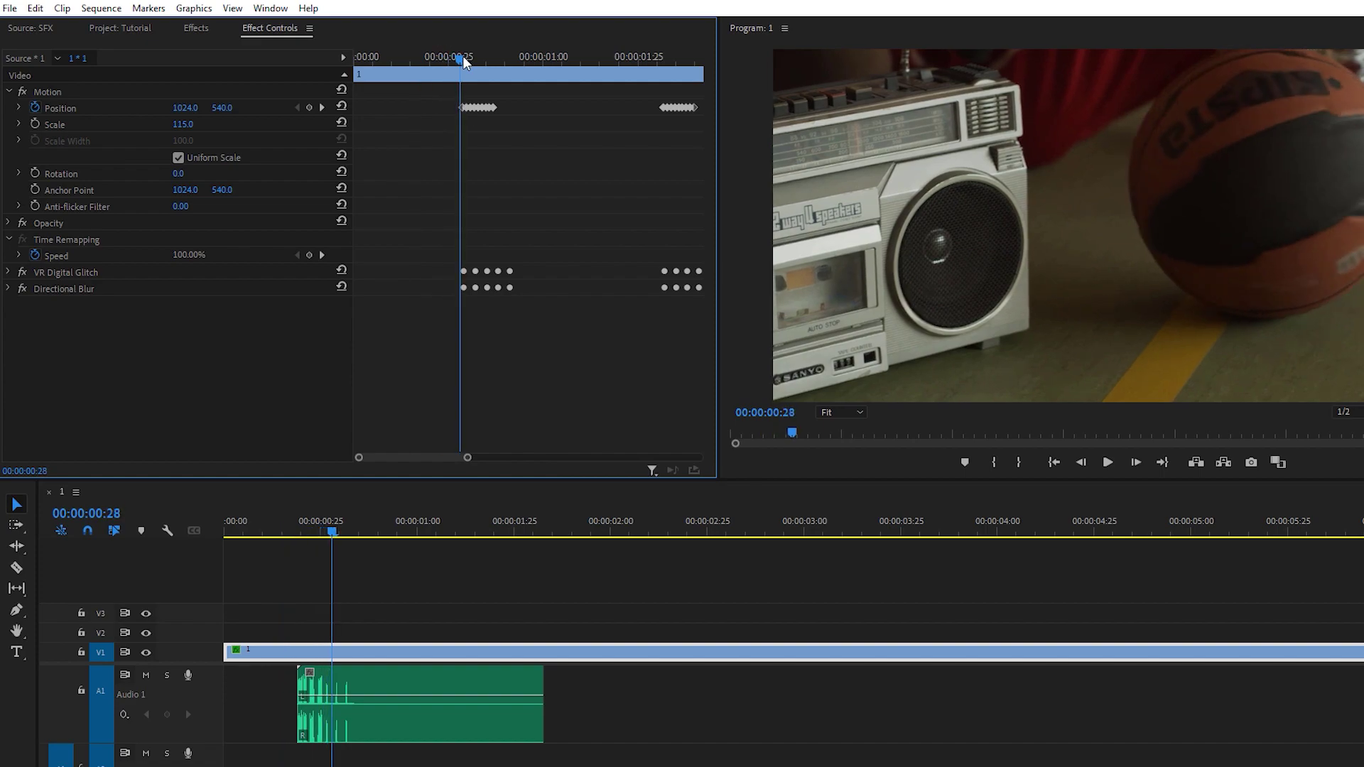
click(416, 739)
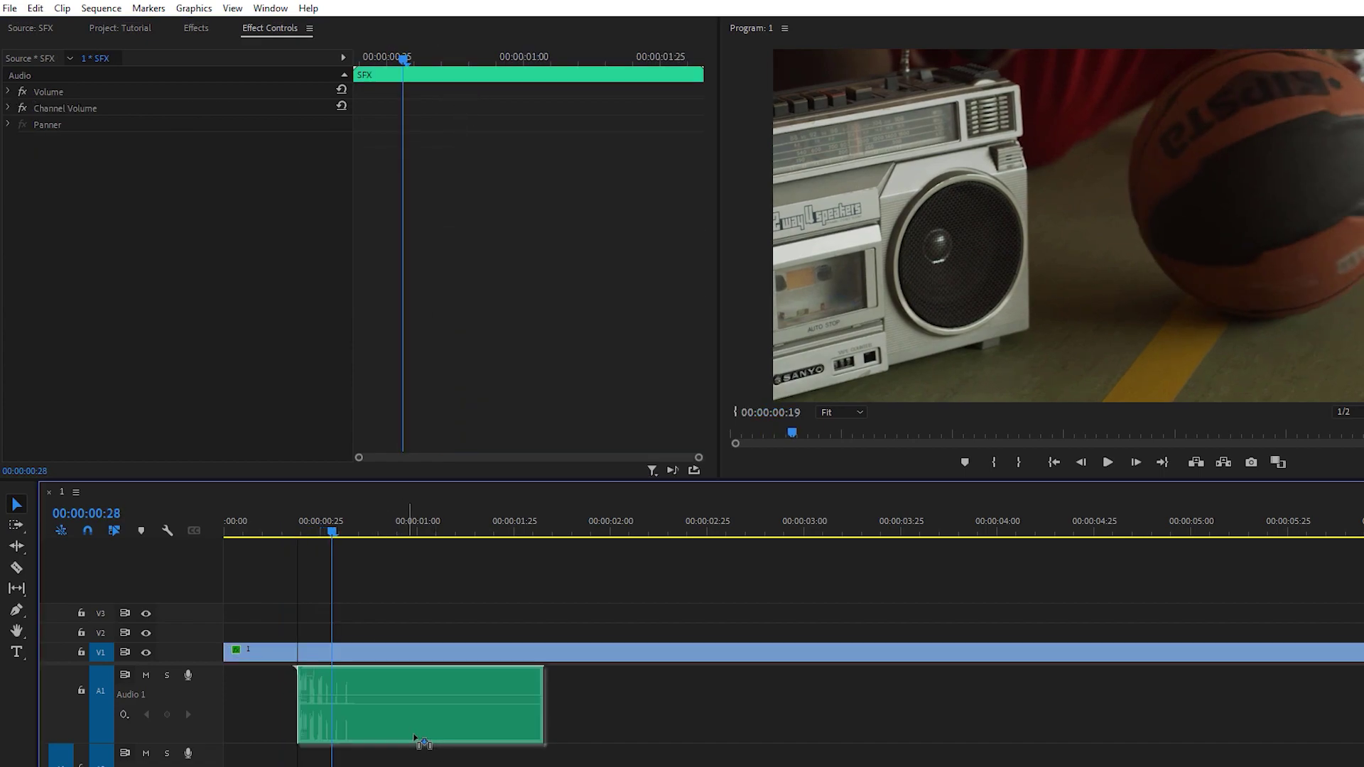
drag(416, 738, 451, 739)
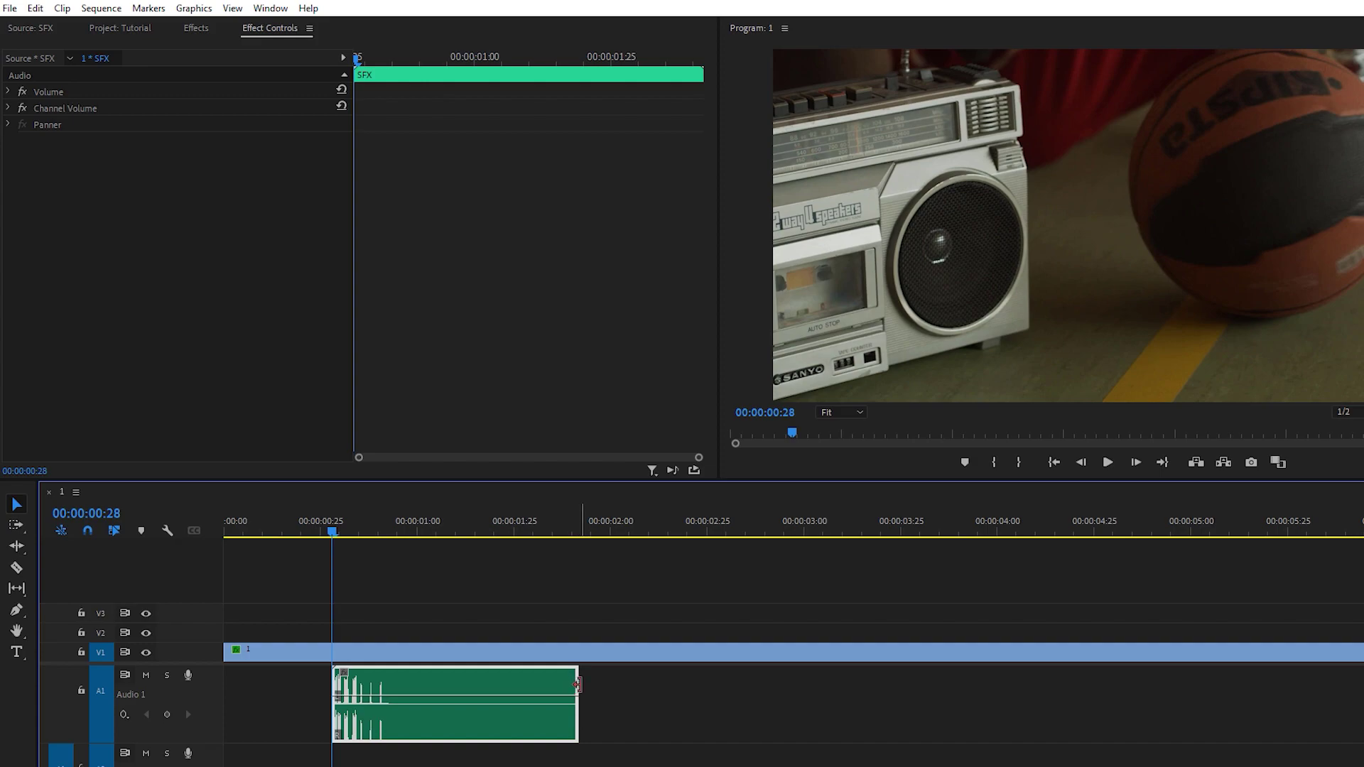
drag(578, 683, 521, 696)
Align a second SFX copy at 00:00:01:28 and lower both clips' volume to about -4.1 dB.
click(469, 653)
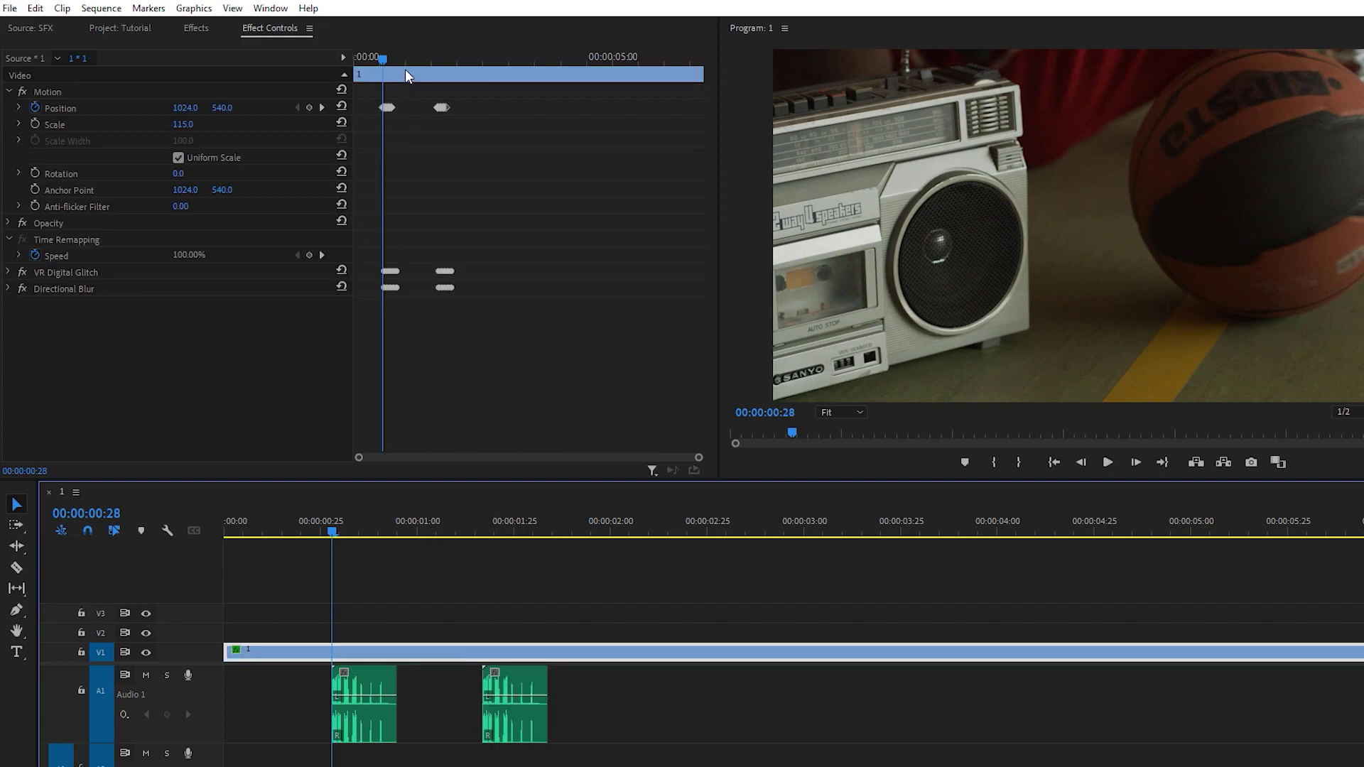
drag(419, 59, 436, 58)
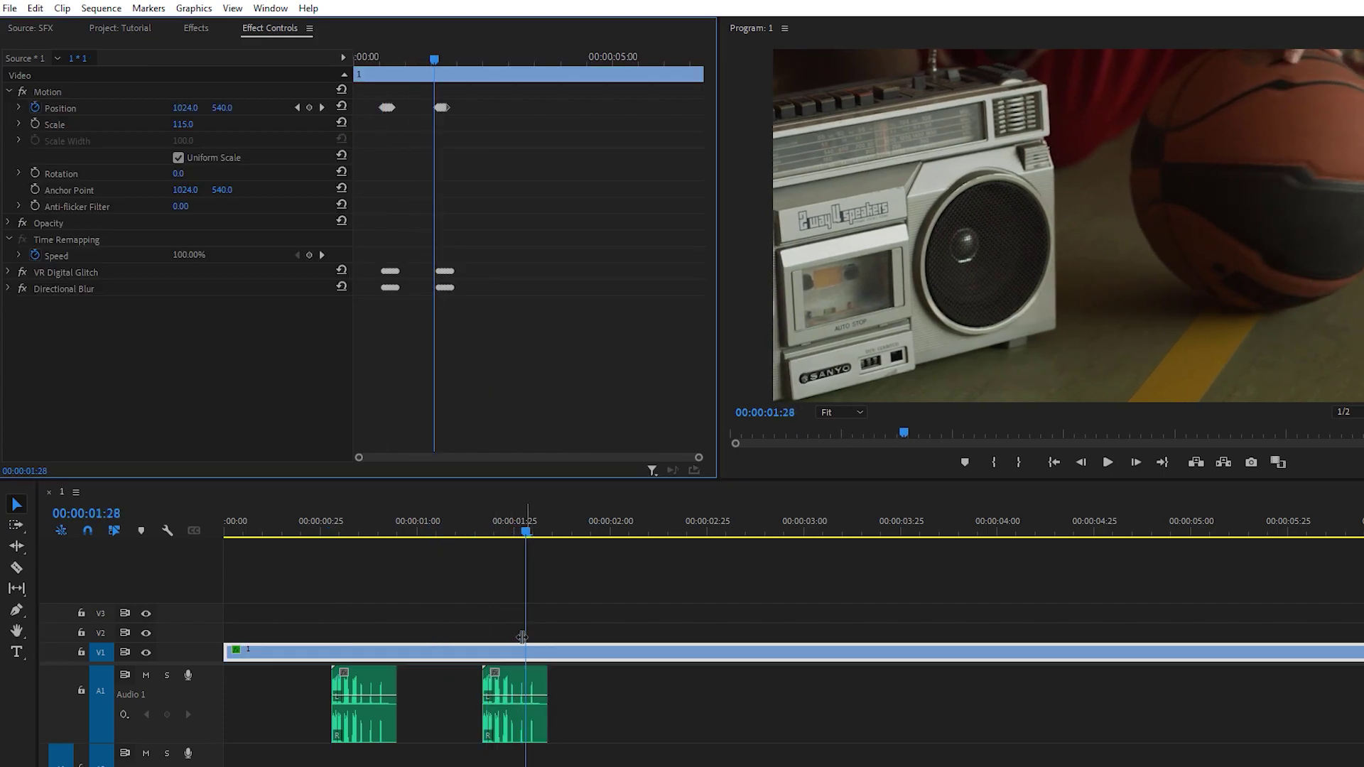
drag(515, 700, 558, 700)
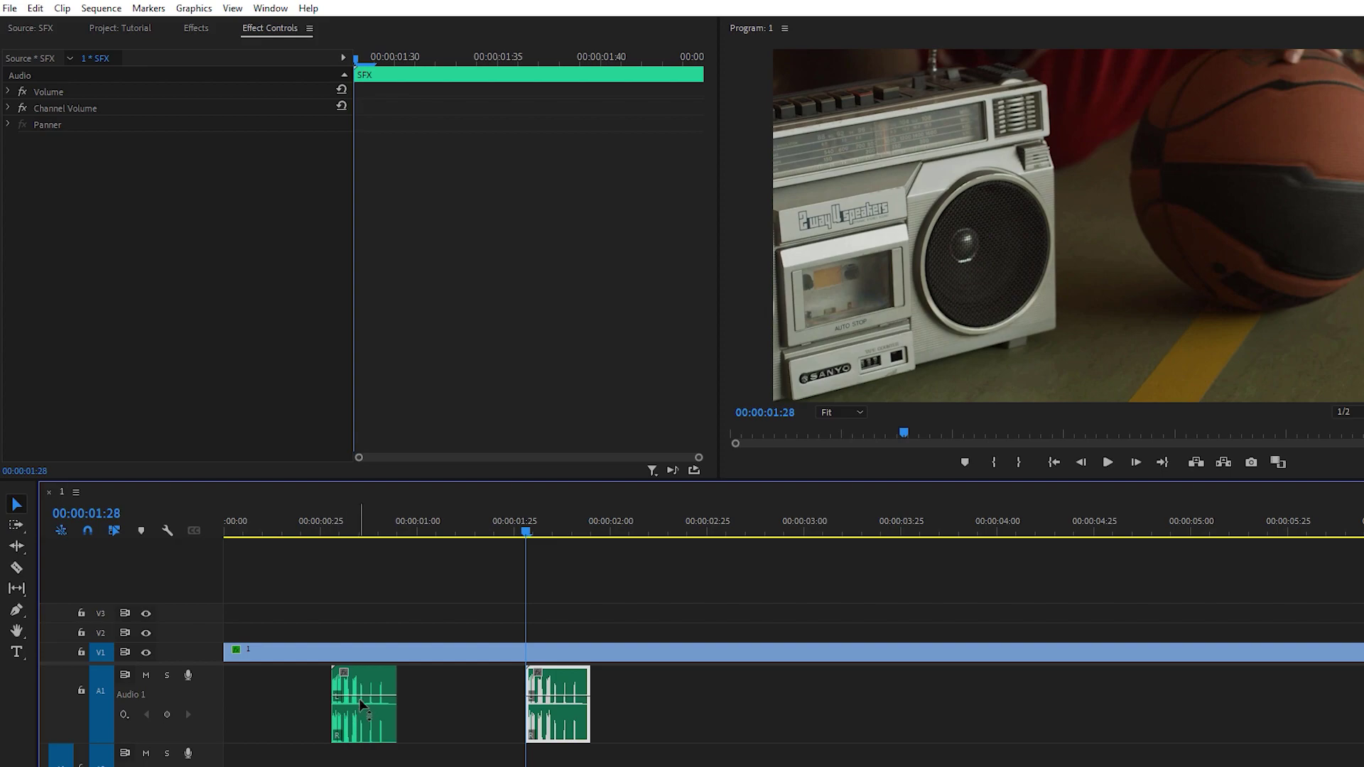
drag(360, 697, 359, 703)
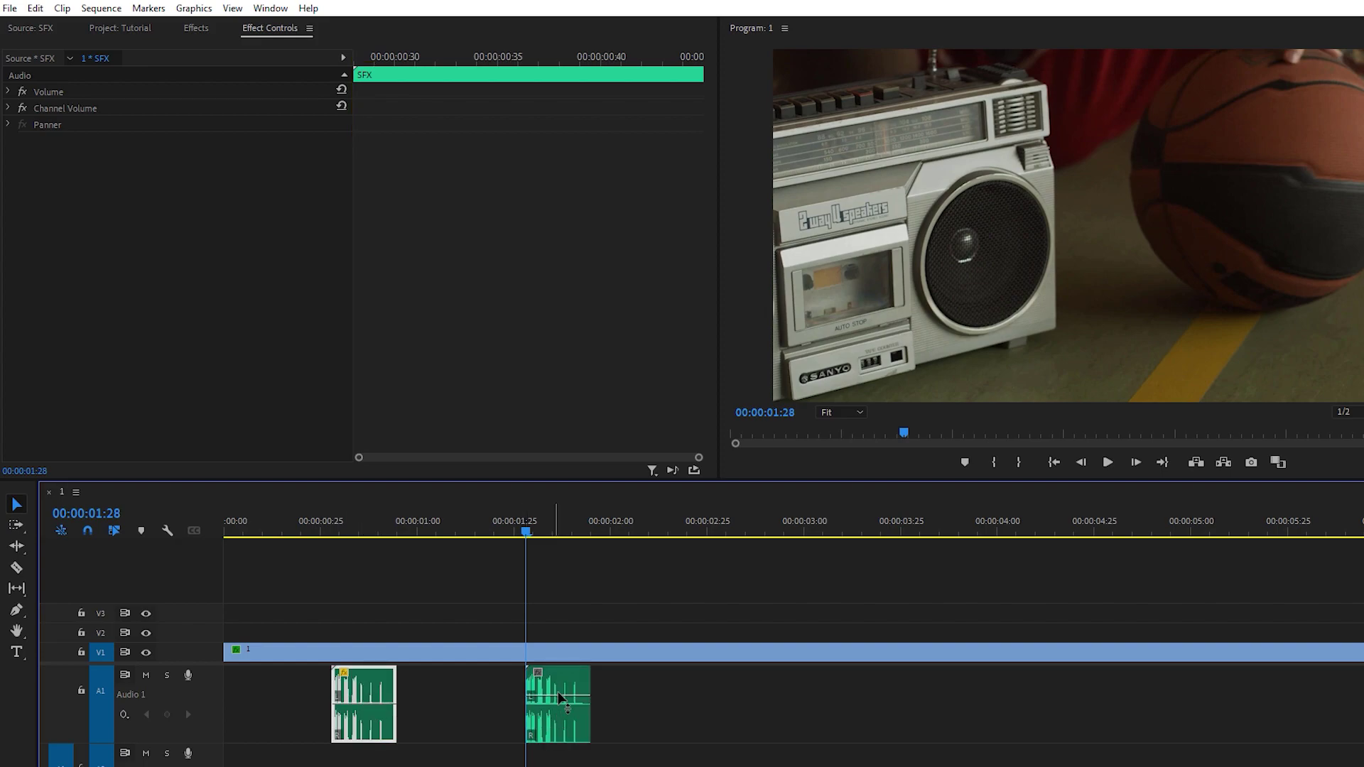
drag(569, 695, 569, 703)
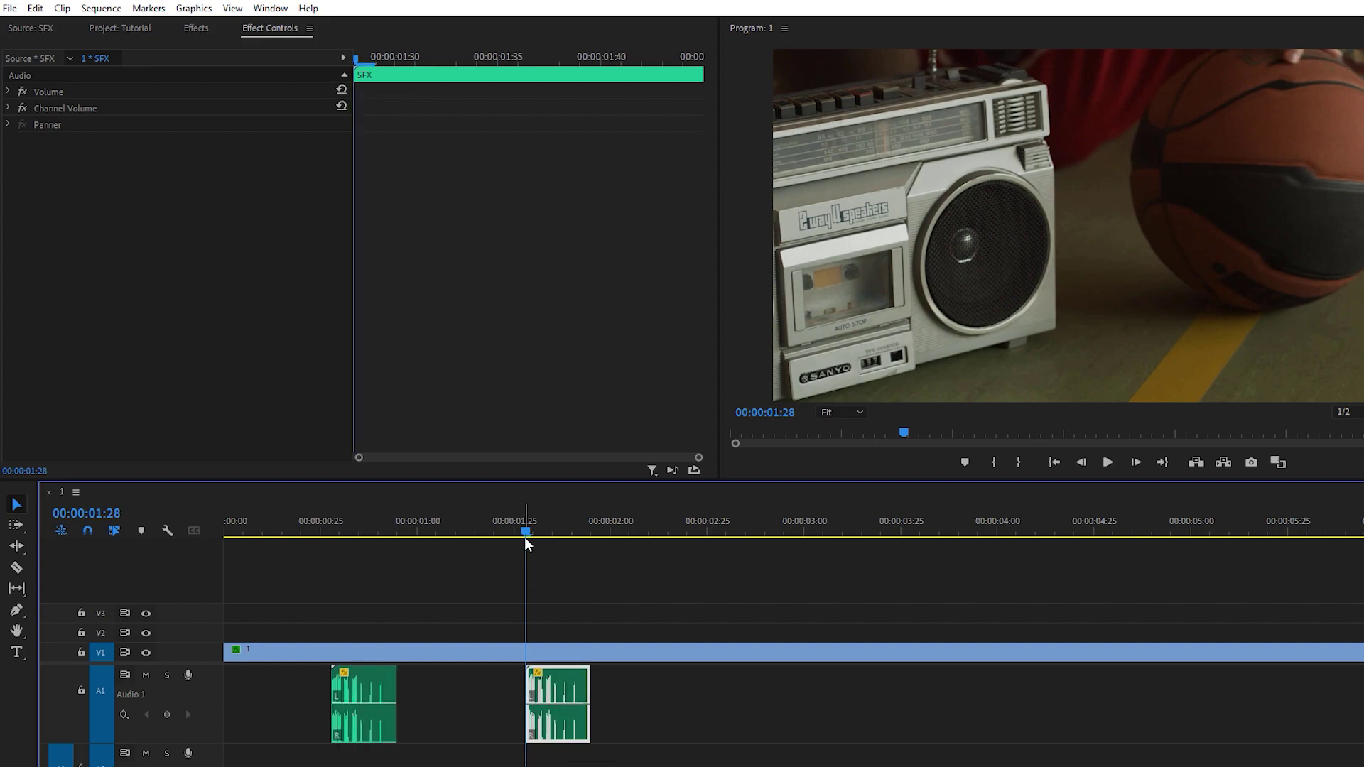
click(332, 532)
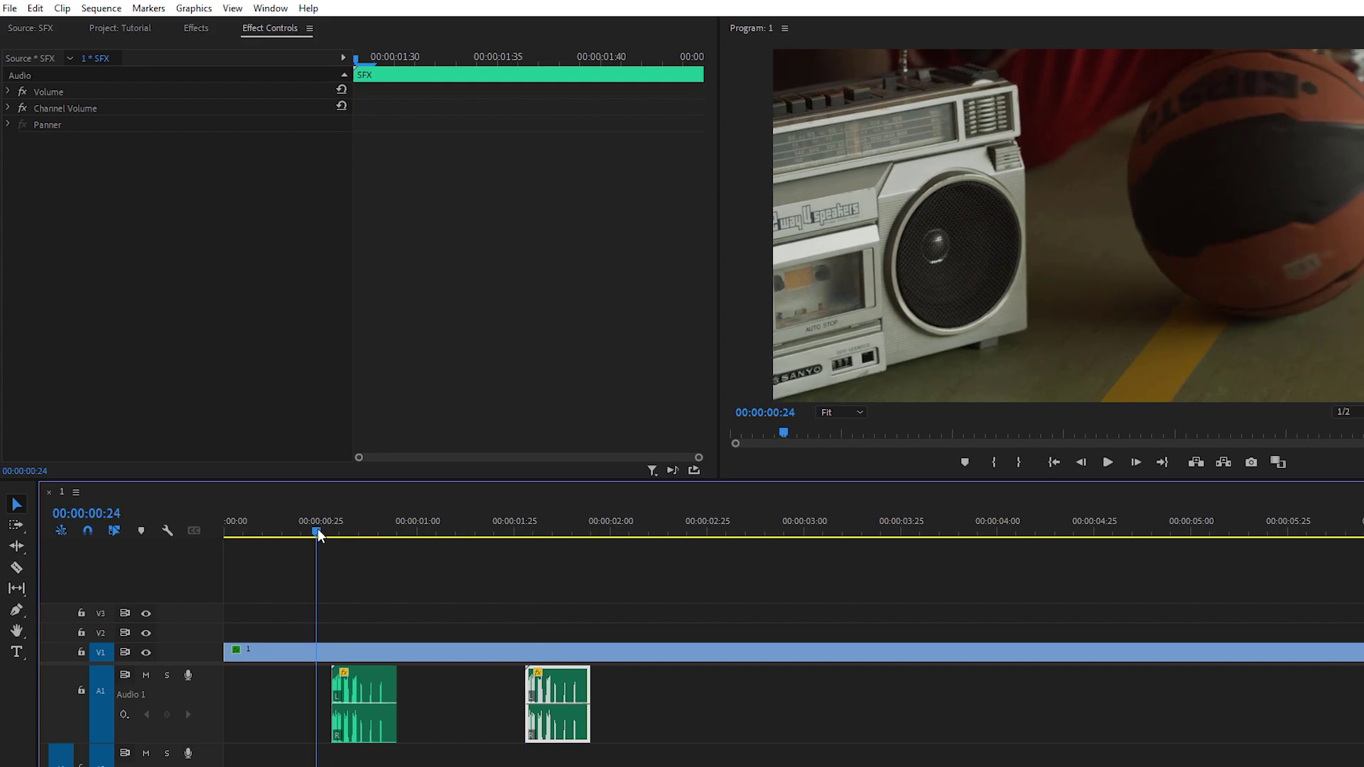
drag(318, 528, 292, 528)
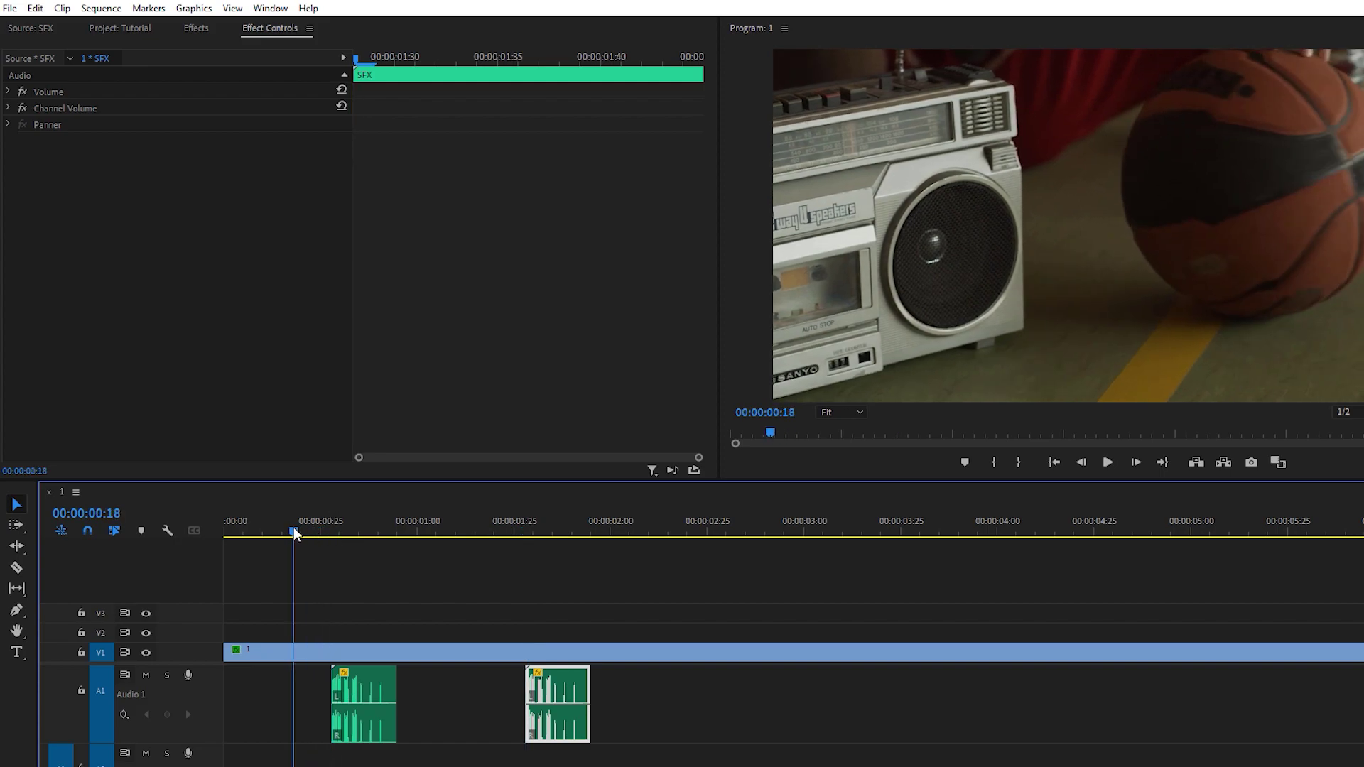